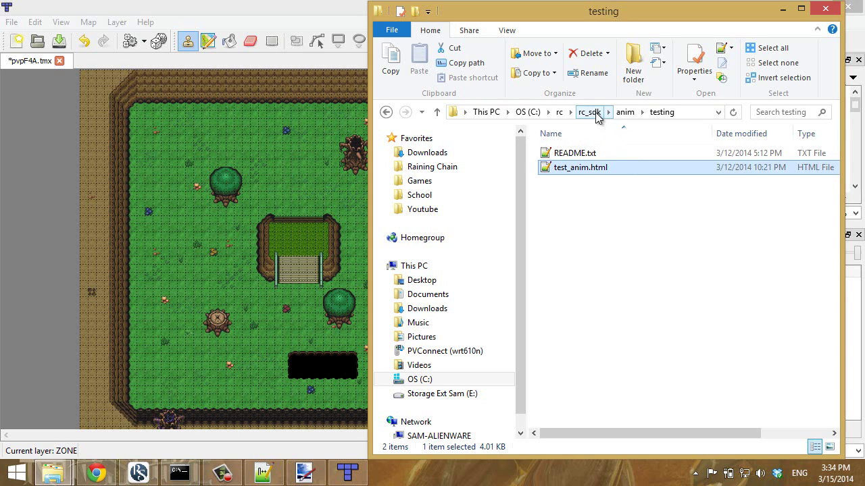
Step: Go up from anim testing to rc_sdk and open its SOFTWARES folder
{"action": "left_click", "coordinate": [590, 112]}
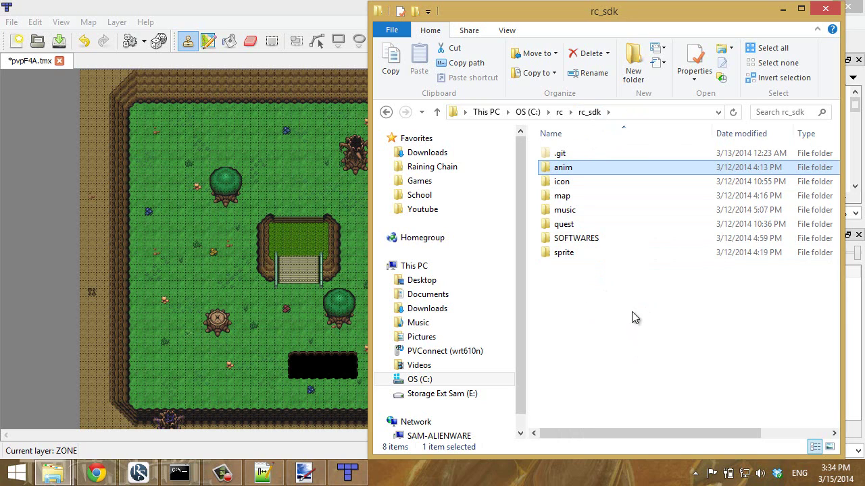
{"action": "left_click", "coordinate": [565, 253]}
{"action": "left_click", "coordinate": [563, 198]}
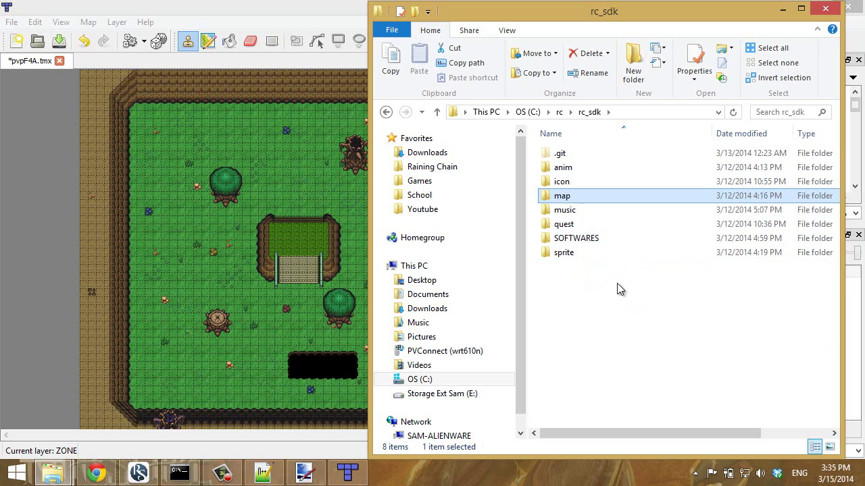
{"action": "double_click", "coordinate": [595, 242]}
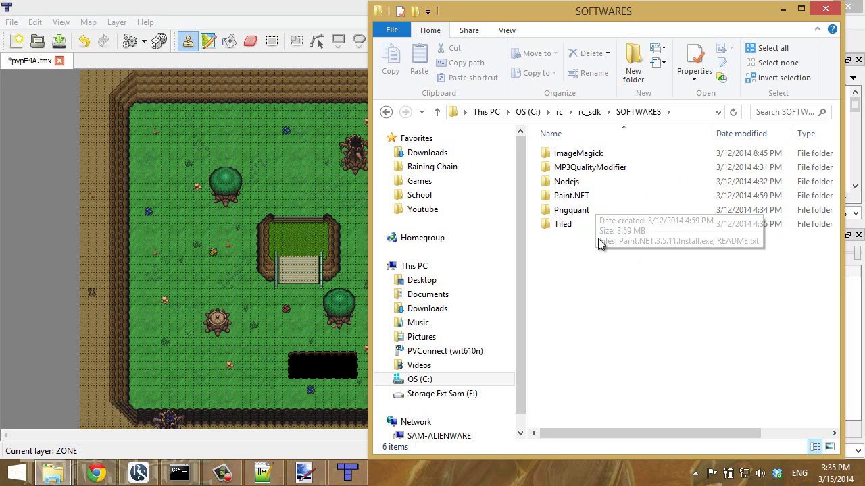
Step: Bring the Tiled map forward, then switch back to the SOFTWARES Explorer window
{"action": "left_click", "coordinate": [51, 275]}
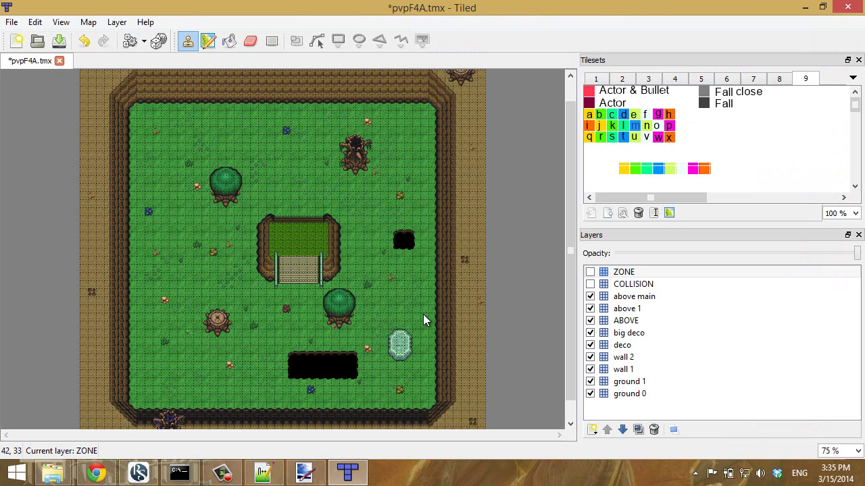
{"action": "left_click", "coordinate": [57, 477]}
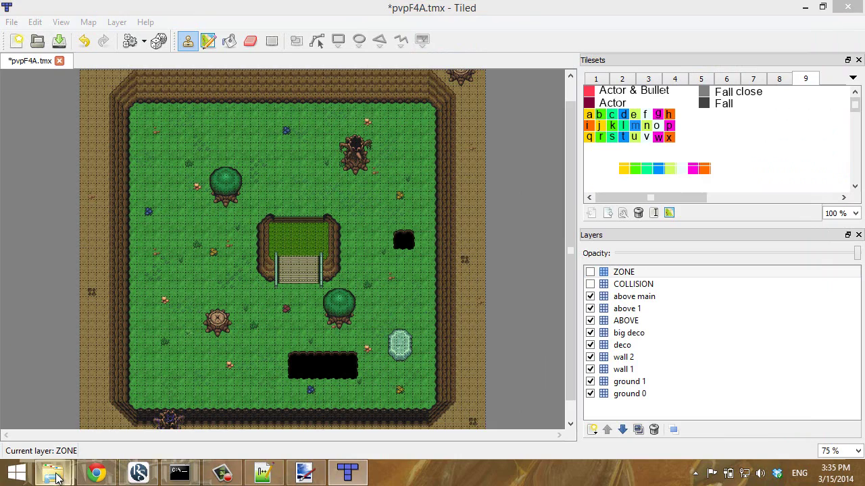
{"action": "mouse_move", "coordinate": [100, 408]}
{"action": "mouse_move", "coordinate": [212, 399]}
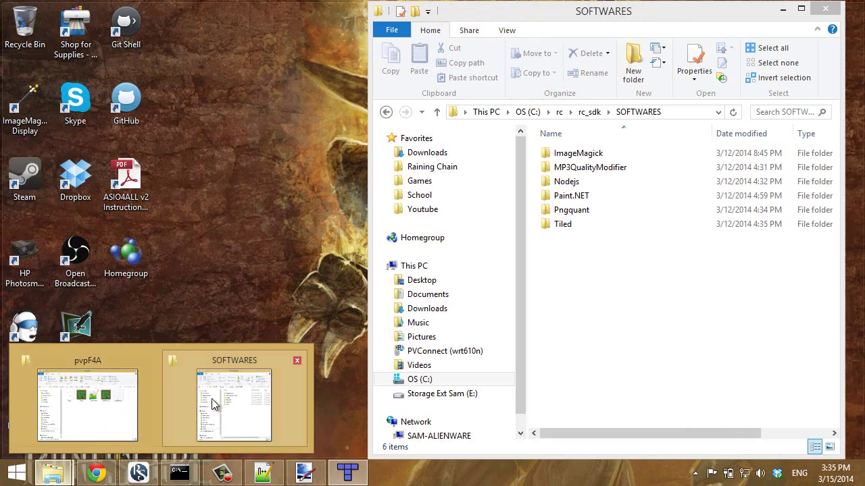
{"action": "left_click", "coordinate": [268, 398]}
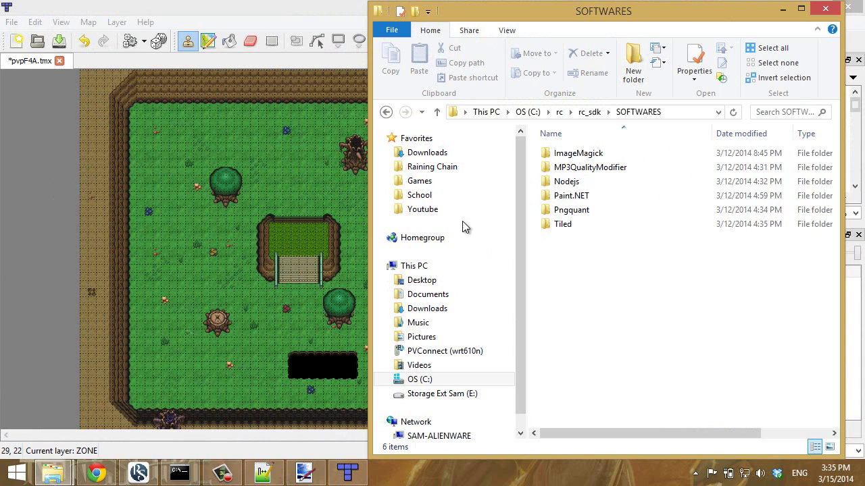
Step: Browse rc_sdk > anim > creation and back up to rc_sdk, then bring Chrome forward
{"action": "left_click", "coordinate": [589, 112]}
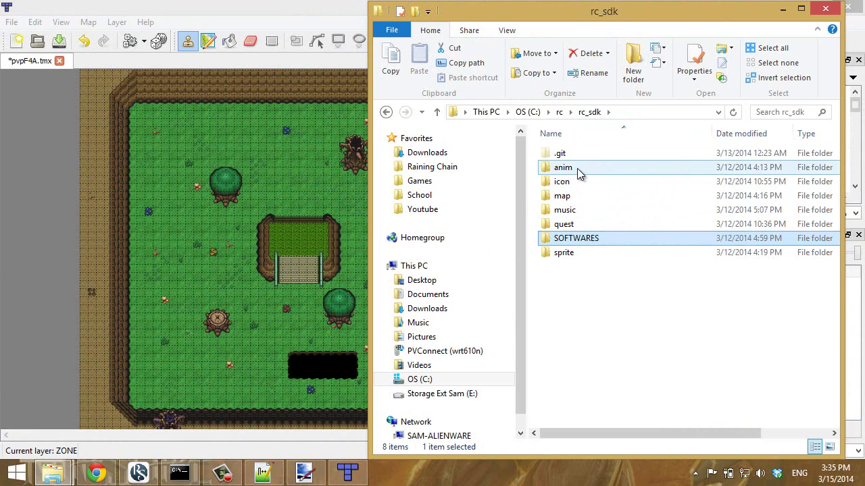
{"action": "double_click", "coordinate": [577, 168]}
{"action": "double_click", "coordinate": [585, 154]}
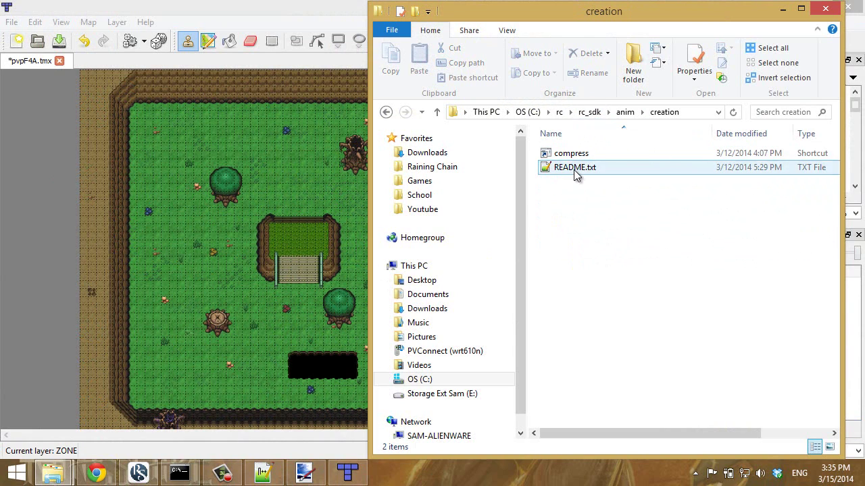
{"action": "left_click", "coordinate": [573, 170]}
{"action": "left_click", "coordinate": [626, 112]}
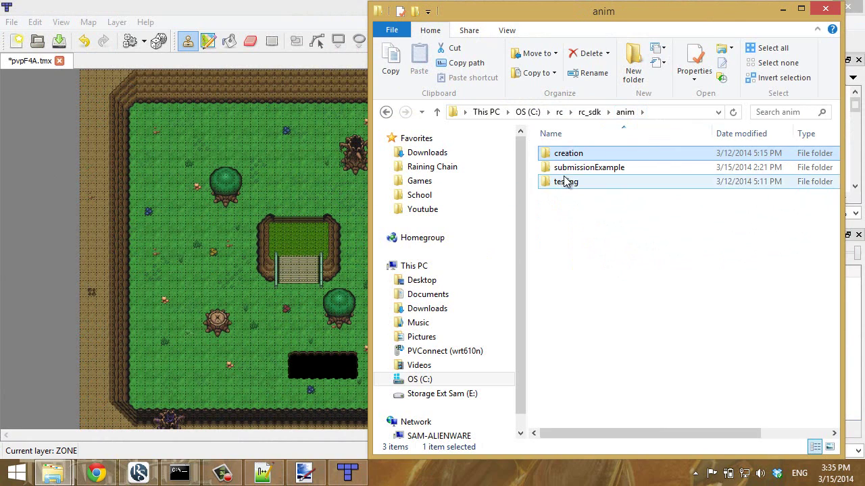
{"action": "left_click", "coordinate": [594, 114]}
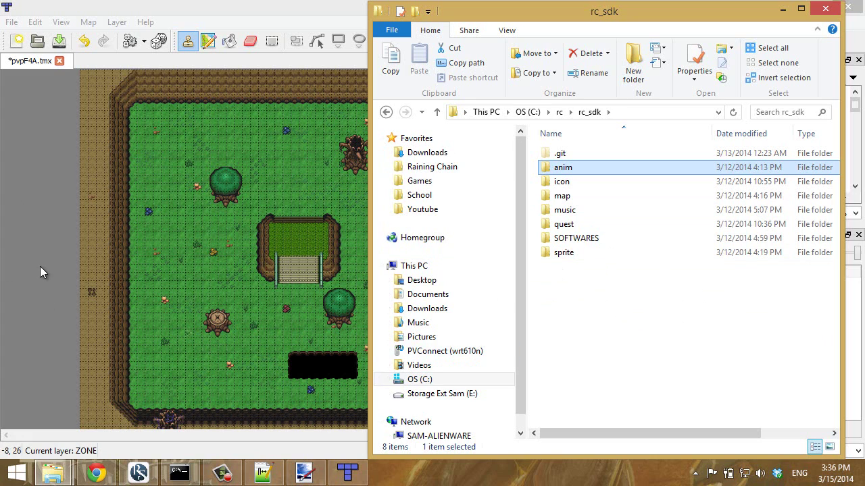
{"action": "left_click", "coordinate": [97, 472]}
Step: Open sprite\testing\test_sprite.html in a new Chrome tab
{"action": "mouse_move", "coordinate": [52, 473]}
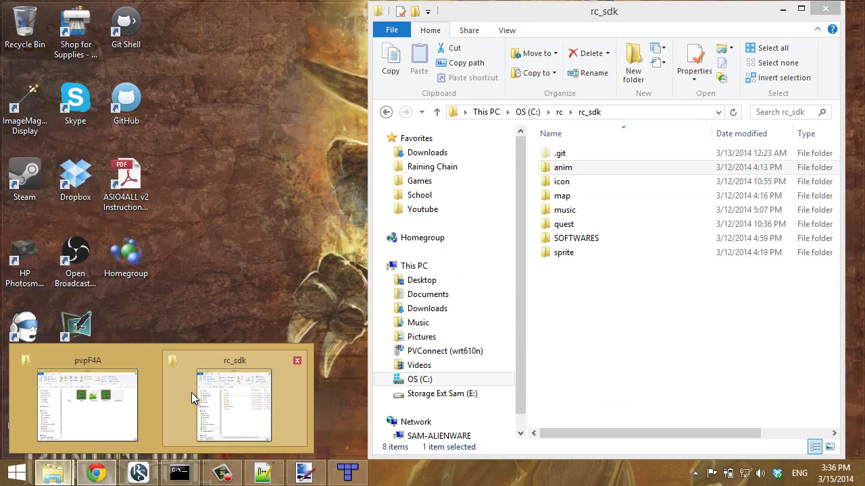
{"action": "left_click", "coordinate": [191, 392]}
{"action": "left_click", "coordinate": [568, 255]}
{"action": "double_click", "coordinate": [571, 256]}
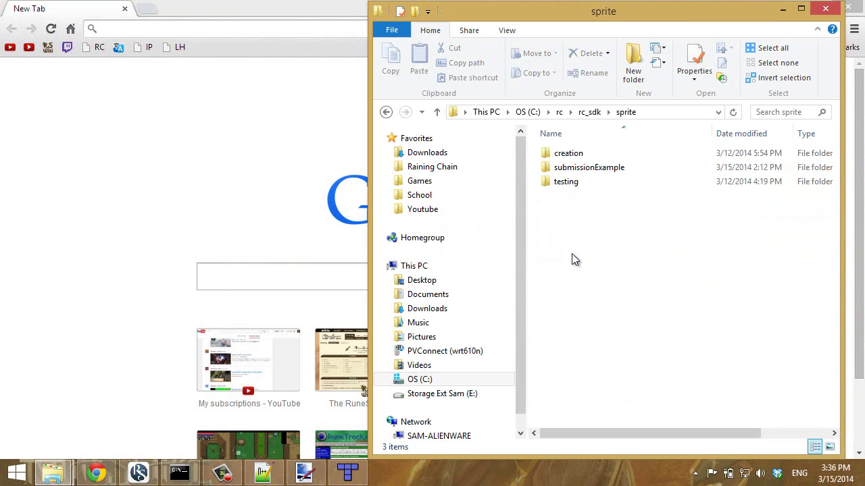
{"action": "double_click", "coordinate": [567, 181]}
{"action": "left_click", "coordinate": [578, 158]}
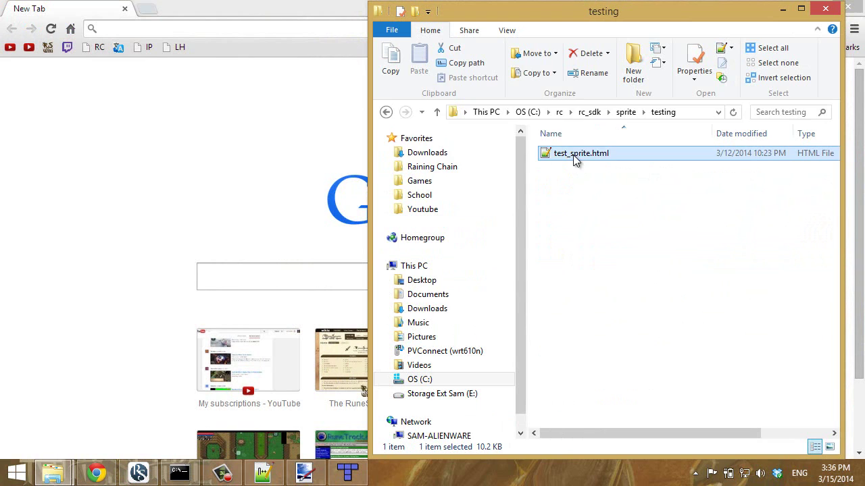
{"action": "left_click_drag", "start_coordinate": [573, 155], "coordinate": [169, 8]}
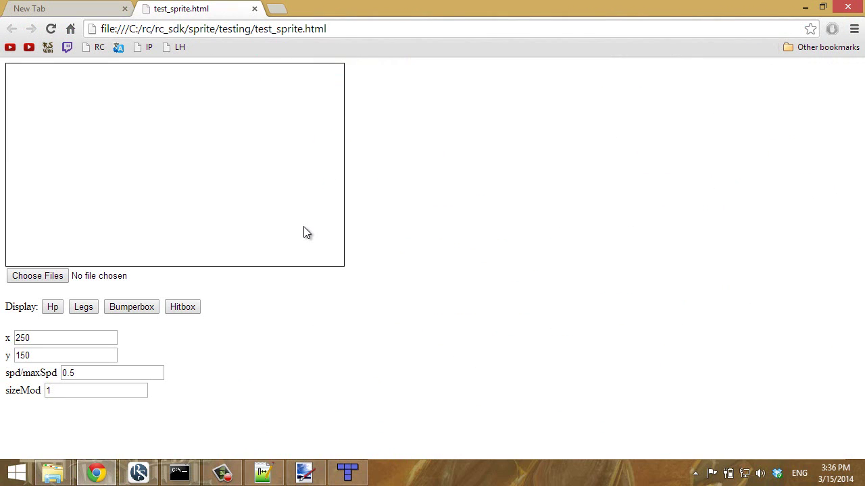
Step: From the file picker, open sprite\submissionExample\mace\mace.png in Paint.NET
{"action": "left_click", "coordinate": [54, 276]}
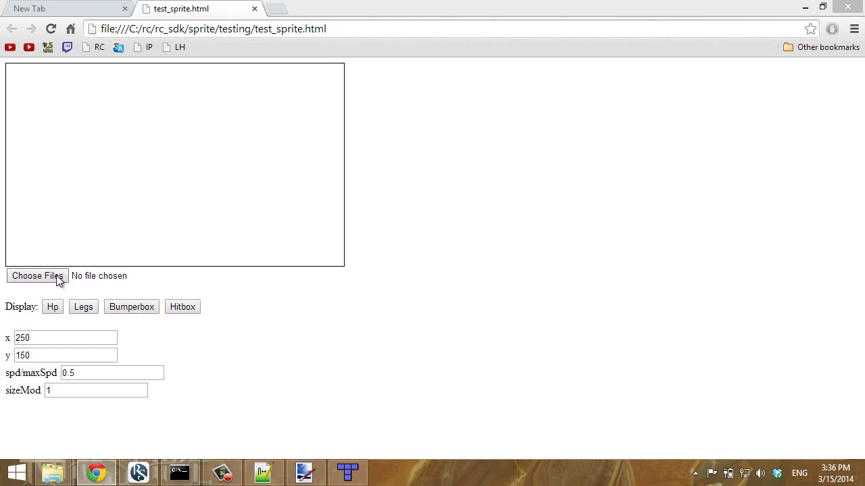
{"action": "left_click", "coordinate": [383, 65]}
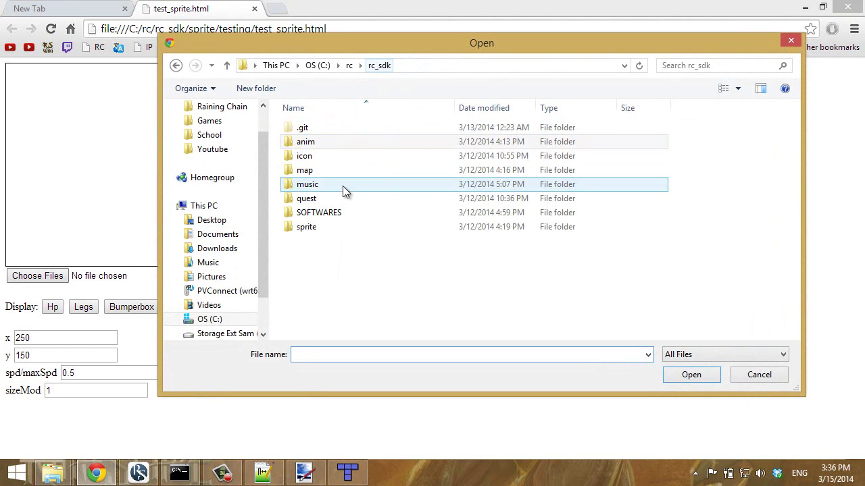
{"action": "double_click", "coordinate": [316, 224]}
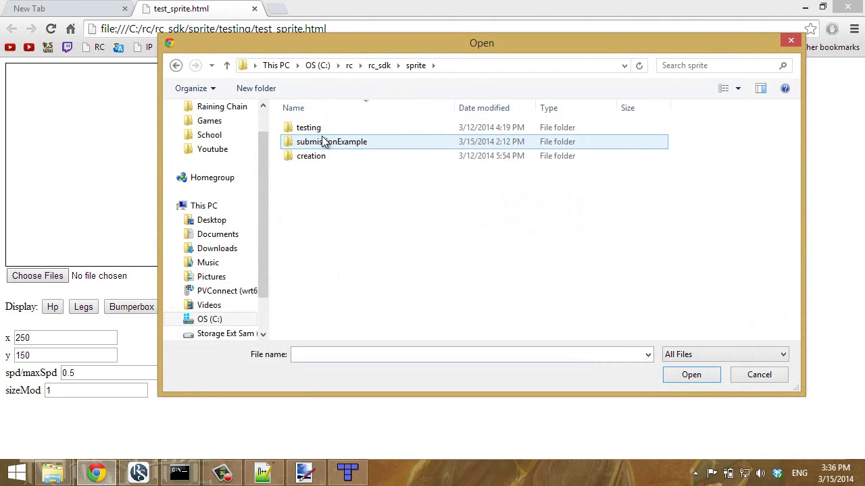
{"action": "double_click", "coordinate": [338, 142]}
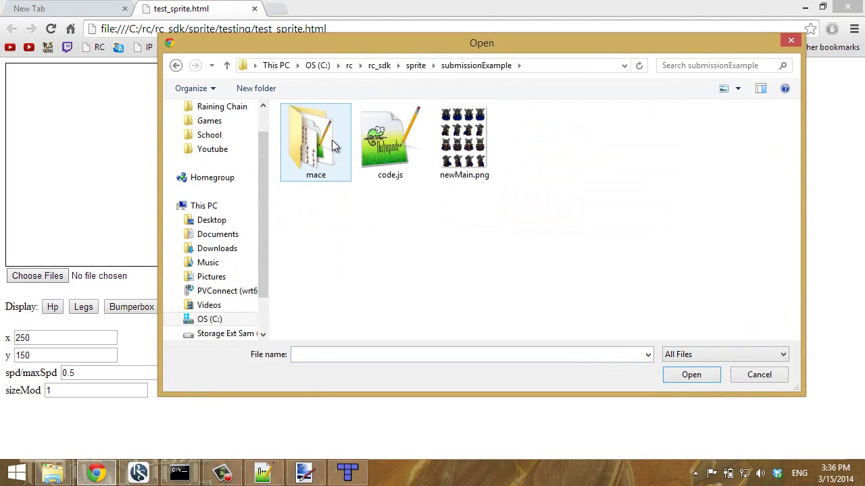
{"action": "double_click", "coordinate": [332, 140]}
{"action": "right_click", "coordinate": [397, 126]}
{"action": "left_click", "coordinate": [420, 152]}
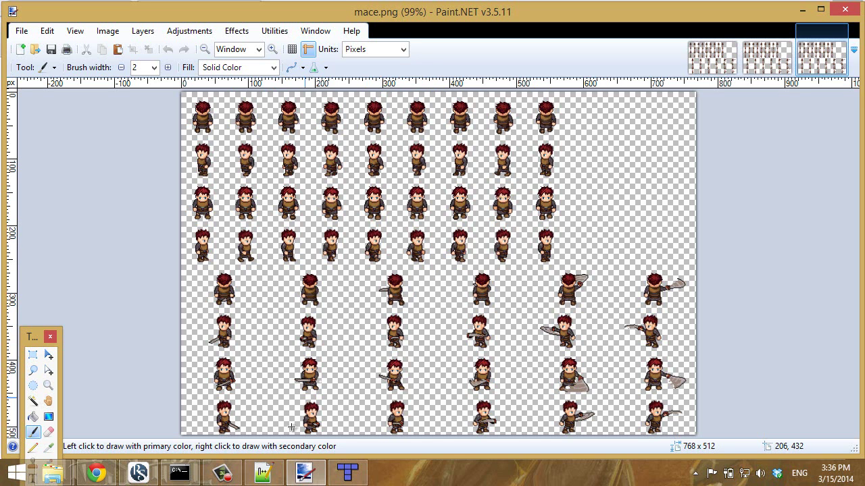
Step: Review mace.png's walking and mace-swinging frames, then switch to Notepad++
{"action": "left_click", "coordinate": [263, 472]}
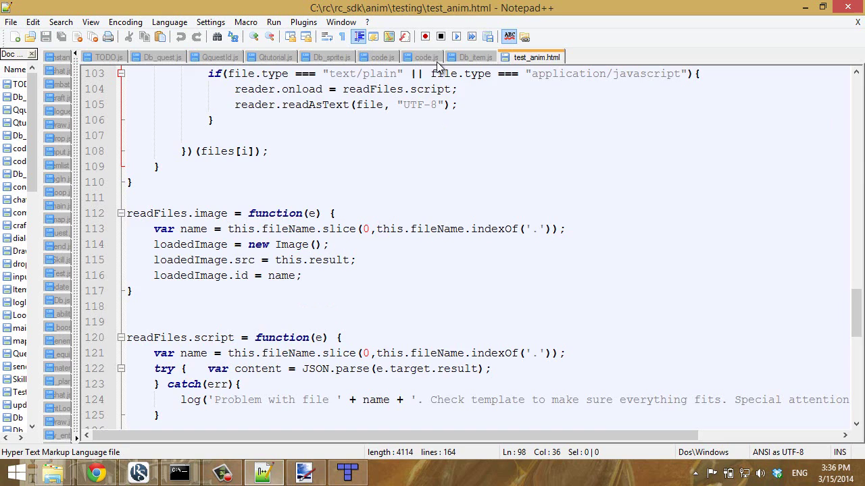
Step: Switch to the mace sprite's code.js tab and scroll to its top
{"action": "left_click", "coordinate": [425, 57]}
{"action": "left_click", "coordinate": [389, 58]}
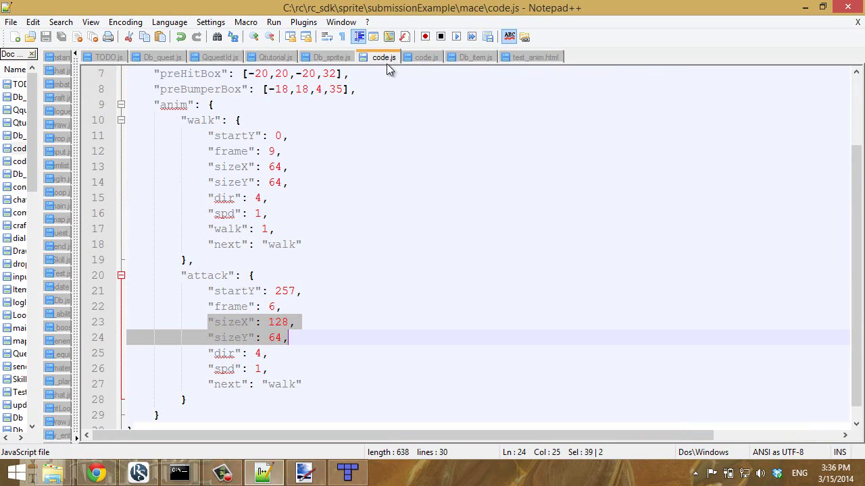
{"action": "left_click", "coordinate": [248, 151]}
{"action": "scroll", "coordinate": [182, 138], "scroll_direction": "up", "scroll_amount": 2}
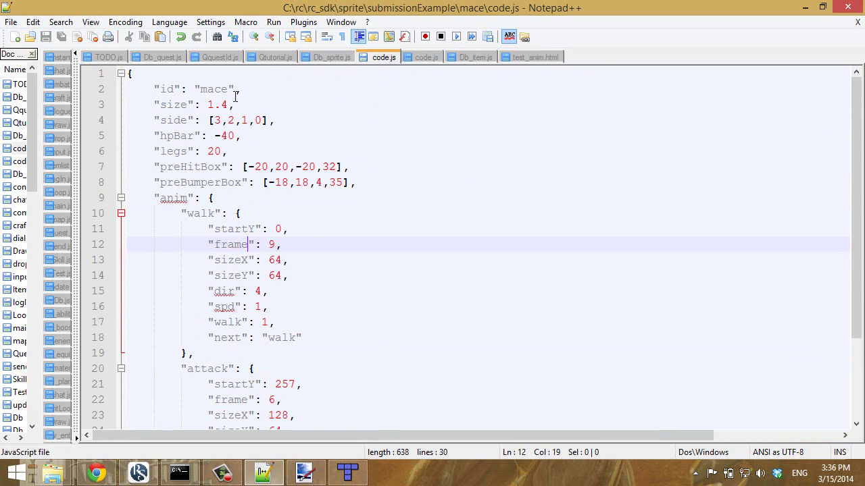
{"action": "scroll", "coordinate": [214, 259], "scroll_direction": "down", "scroll_amount": 3}
{"action": "scroll", "coordinate": [174, 168], "scroll_direction": "up", "scroll_amount": 2}
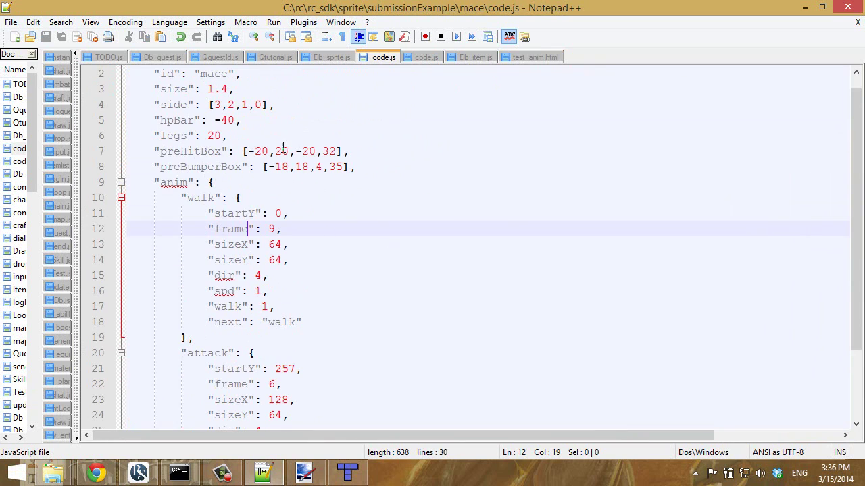
{"action": "scroll", "coordinate": [178, 107], "scroll_direction": "up", "scroll_amount": 1}
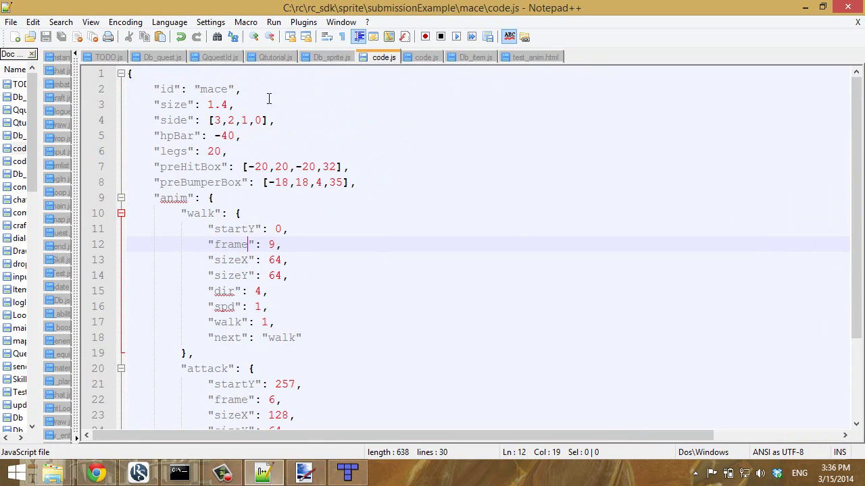
Step: Highlight the id, size, side, legs and anim keys in code.js
{"action": "double_click", "coordinate": [166, 89]}
{"action": "double_click", "coordinate": [173, 105]}
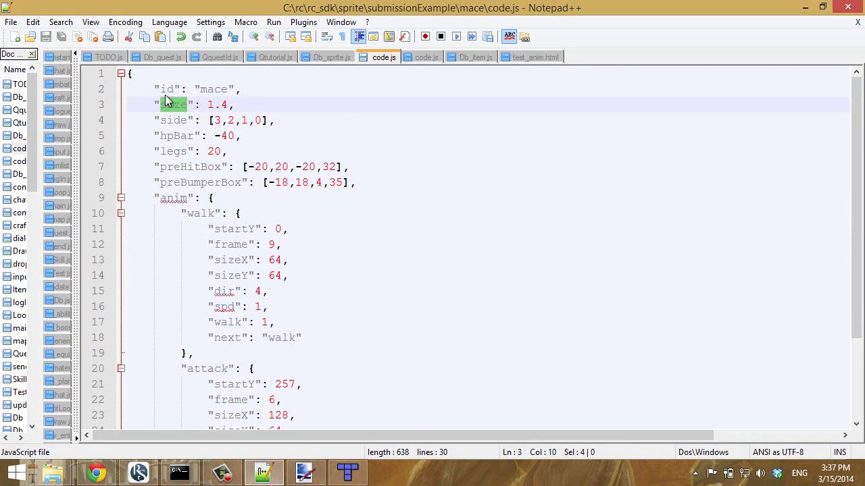
{"action": "left_click", "coordinate": [166, 93]}
{"action": "double_click", "coordinate": [166, 90]}
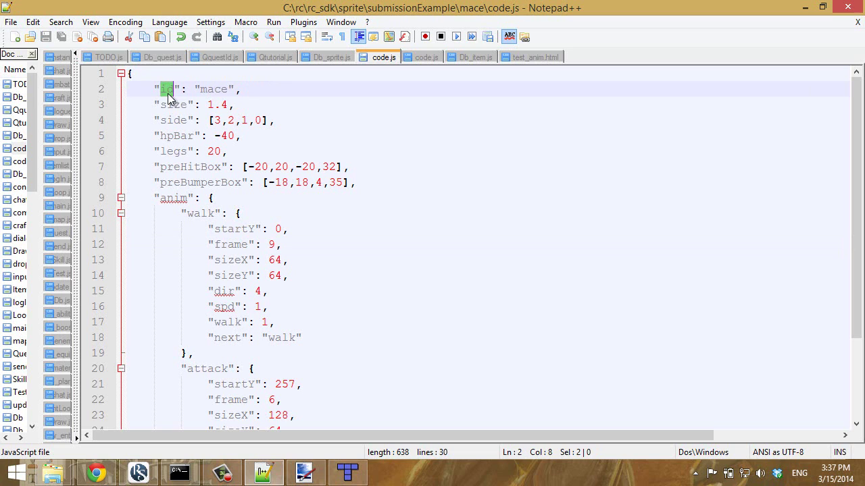
{"action": "double_click", "coordinate": [173, 104]}
{"action": "double_click", "coordinate": [172, 120]}
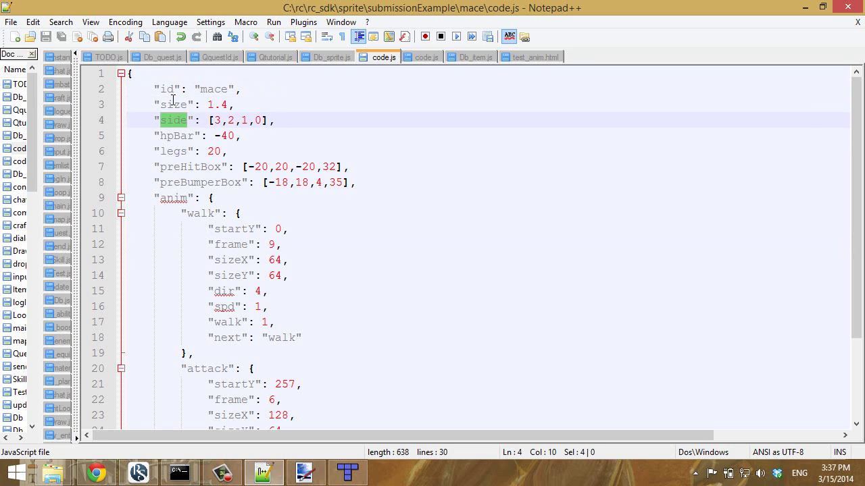
{"action": "left_click", "coordinate": [173, 120]}
{"action": "double_click", "coordinate": [171, 150]}
{"action": "scroll", "coordinate": [163, 133], "scroll_direction": "down", "scroll_amount": 2}
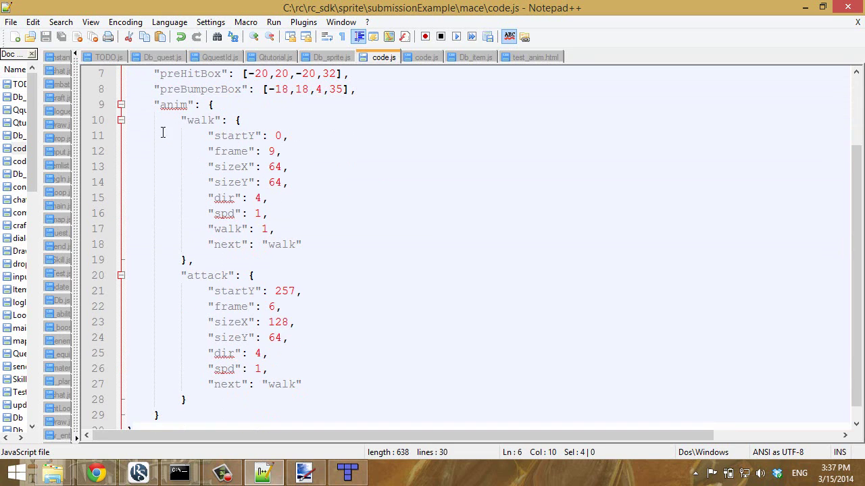
{"action": "double_click", "coordinate": [184, 106]}
Step: Select the walk and attack animation blocks, then deselect and return to the top
{"action": "left_click", "coordinate": [181, 120]}
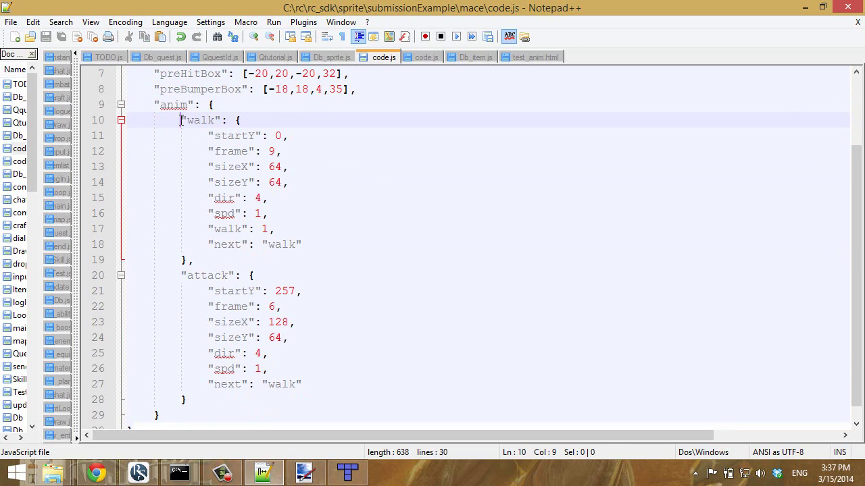
{"action": "left_click_drag", "start_coordinate": [181, 120], "coordinate": [187, 400]}
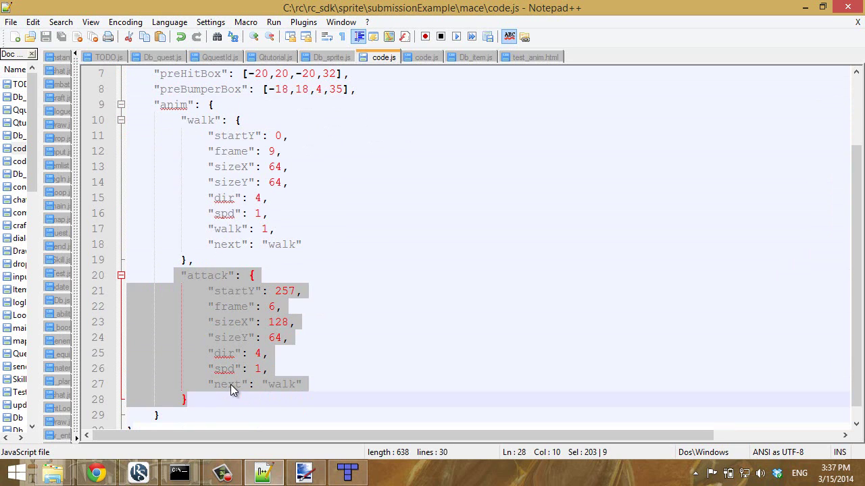
{"action": "left_click", "coordinate": [261, 291]}
{"action": "scroll", "coordinate": [257, 269], "scroll_direction": "up", "scroll_amount": 2}
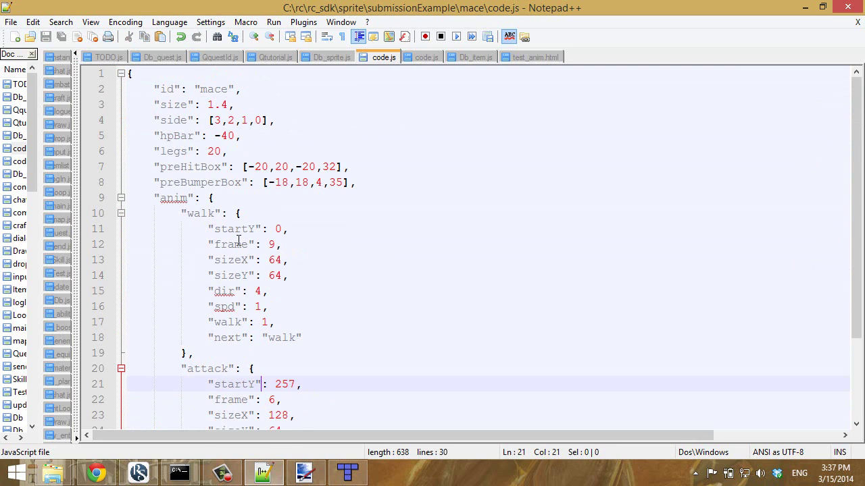
{"action": "scroll", "coordinate": [240, 240], "scroll_direction": "down", "scroll_amount": 3}
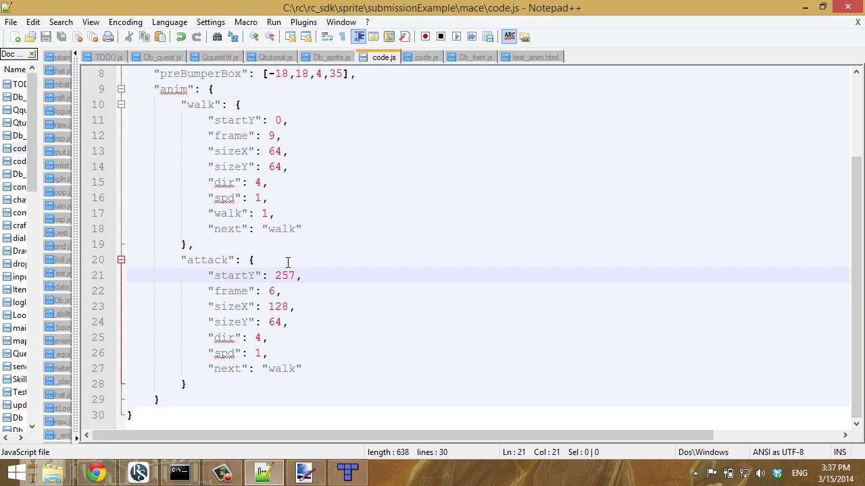
{"action": "left_click", "coordinate": [331, 248]}
{"action": "scroll", "coordinate": [399, 245], "scroll_direction": "up", "scroll_amount": 3}
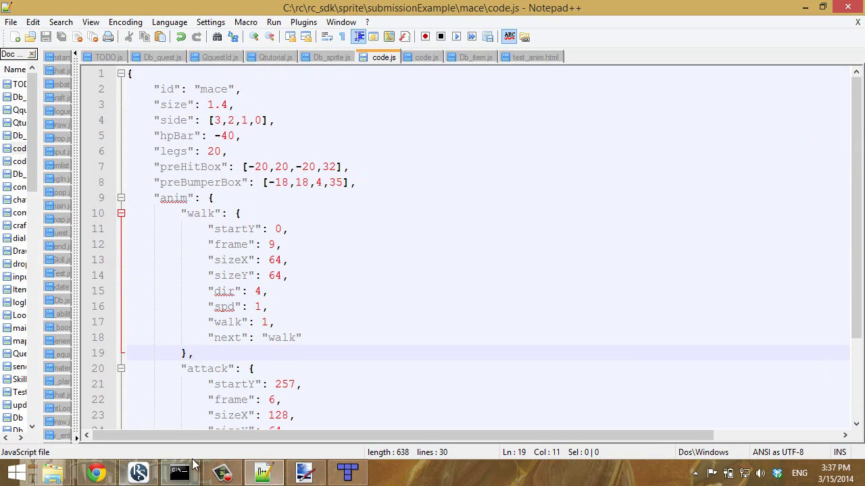
Step: Load the mace folder's code.js and mace.png into test_sprite.html
{"action": "mouse_move", "coordinate": [54, 473]}
{"action": "left_click", "coordinate": [206, 413]}
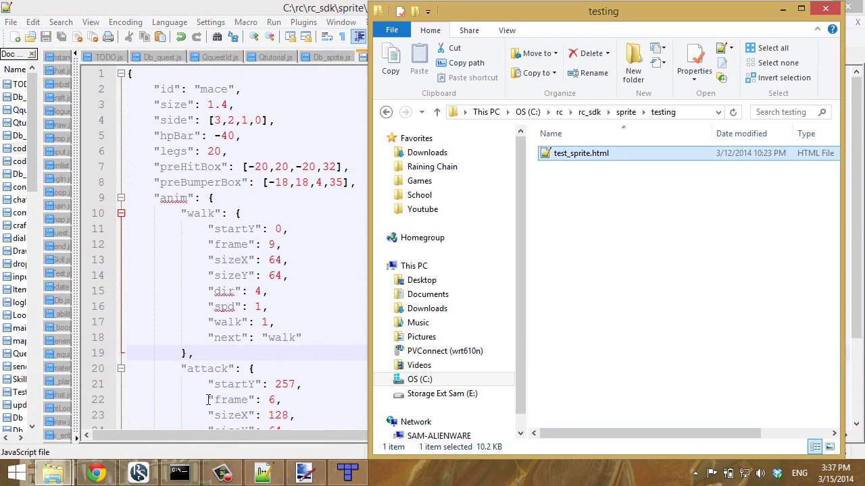
{"action": "left_click", "coordinate": [97, 472]}
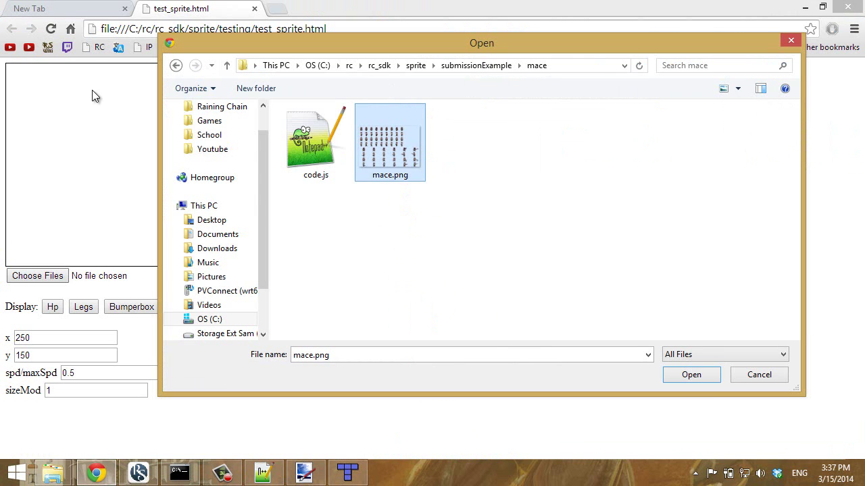
{"action": "left_click", "coordinate": [337, 157], "text": "ctrl"}
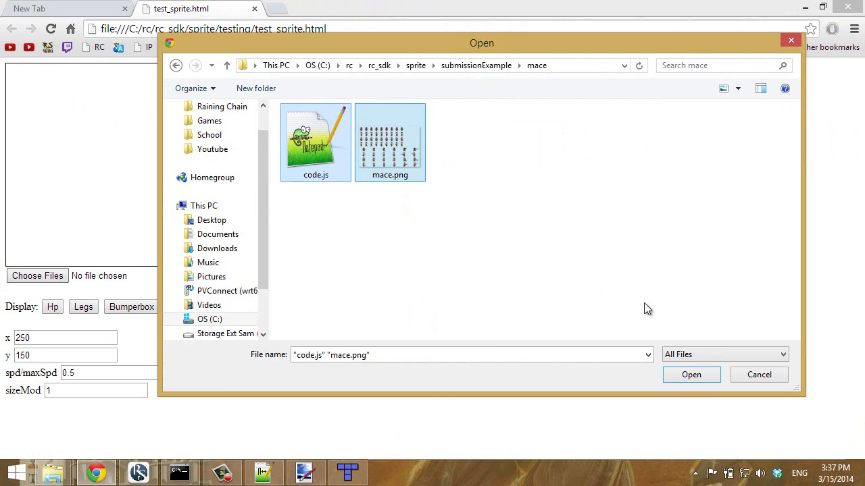
{"action": "left_click", "coordinate": [695, 375]}
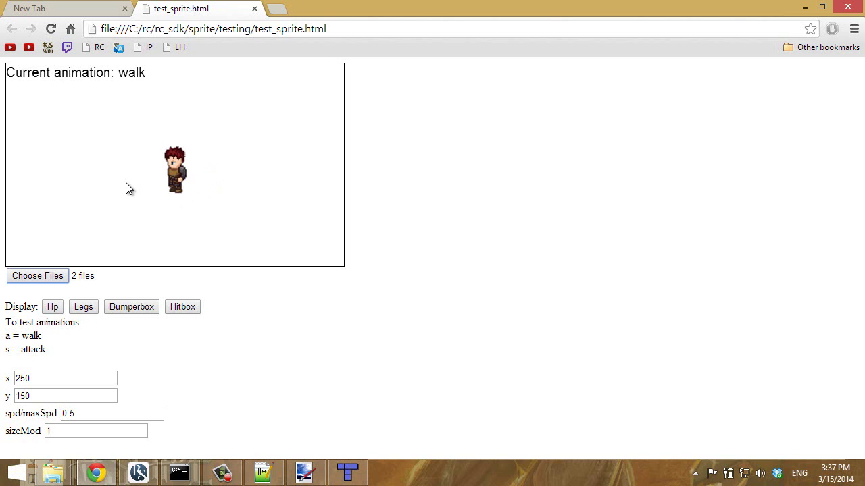
Step: Play the attack animation with S, then set spd/maxSpd to 1 and back to 0.5
{"action": "key", "text": "s"}
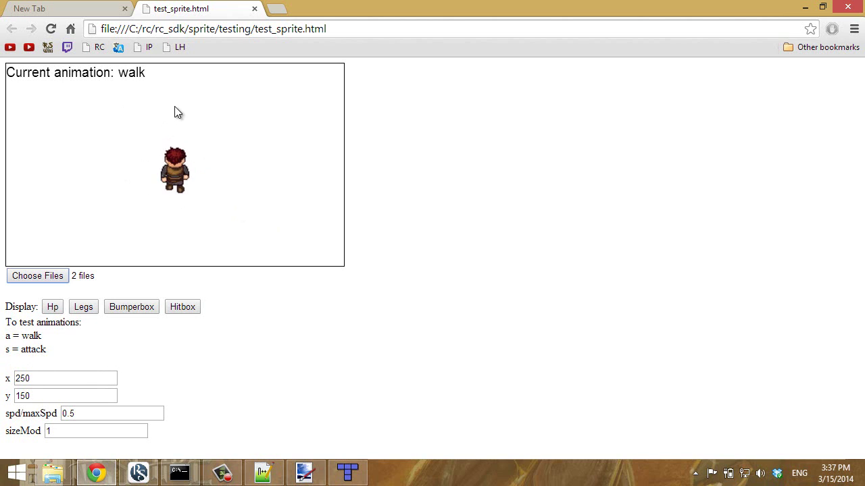
{"action": "left_click", "coordinate": [51, 410]}
{"action": "type", "text": "1"}
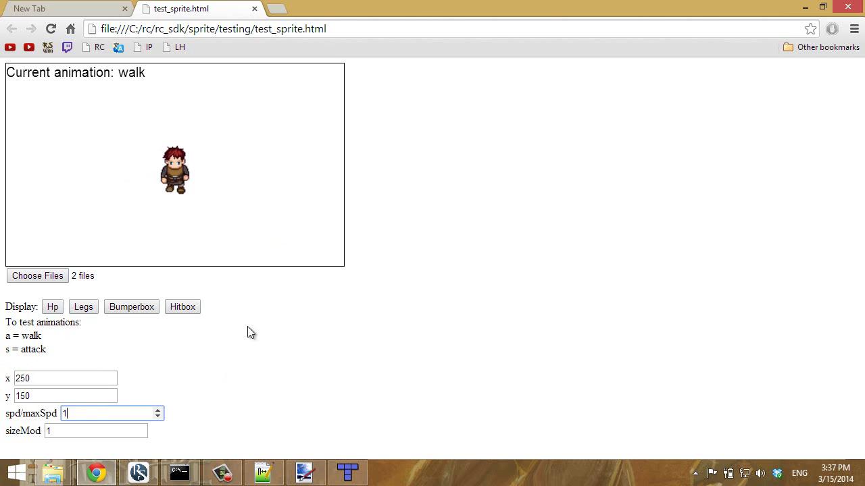
{"action": "left_click", "coordinate": [247, 327]}
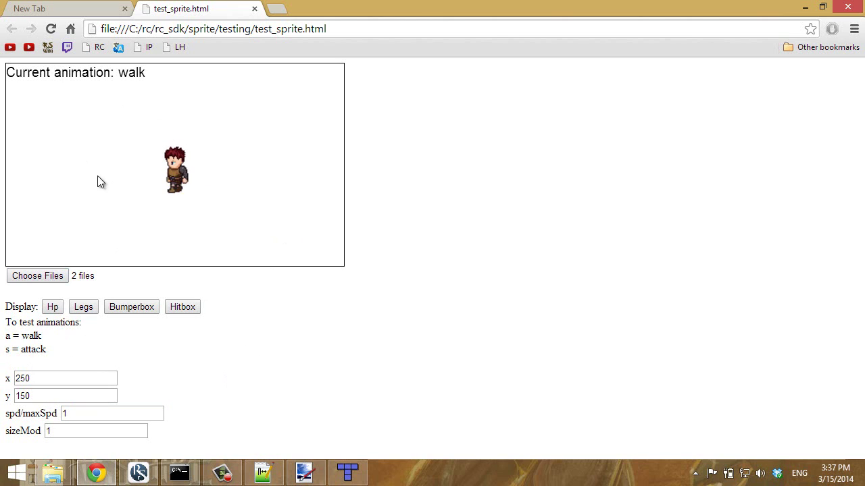
{"action": "left_click", "coordinate": [58, 412]}
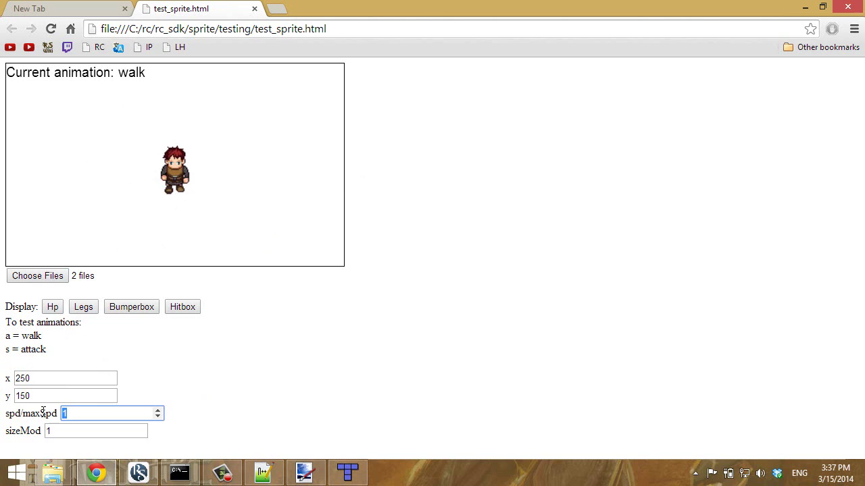
{"action": "type", "text": "0.5"}
{"action": "left_click", "coordinate": [70, 430]}
Step: Try sizeMod 2, restore it to 1, then toggle the HP bar and show the legs line
{"action": "double_click", "coordinate": [70, 429]}
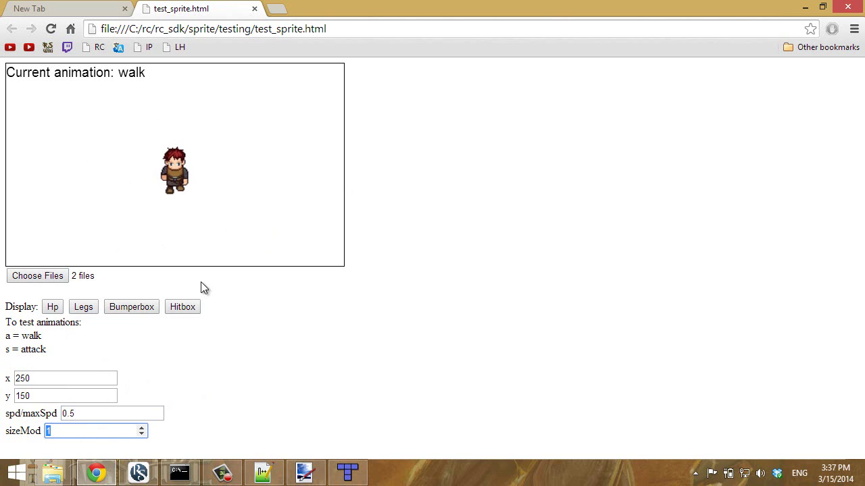
{"action": "type", "text": "2"}
{"action": "left_click", "coordinate": [215, 236]}
{"action": "double_click", "coordinate": [57, 431]}
{"action": "type", "text": "1"}
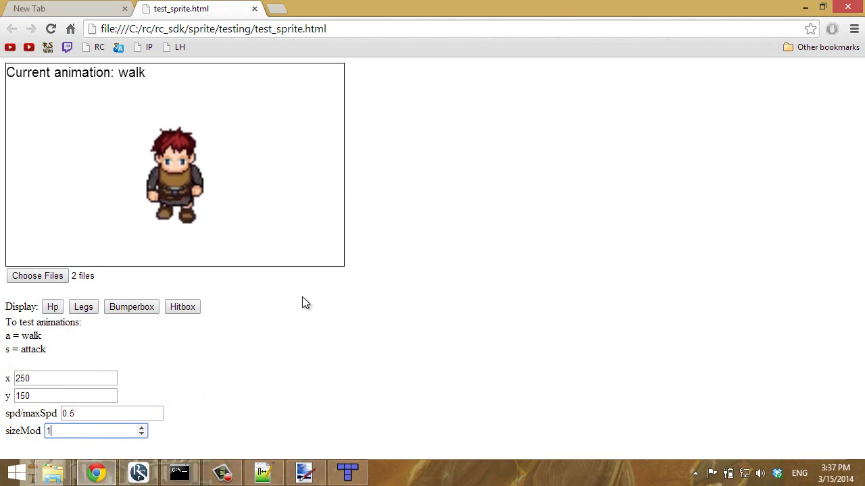
{"action": "left_click", "coordinate": [300, 291]}
{"action": "left_click", "coordinate": [58, 308]}
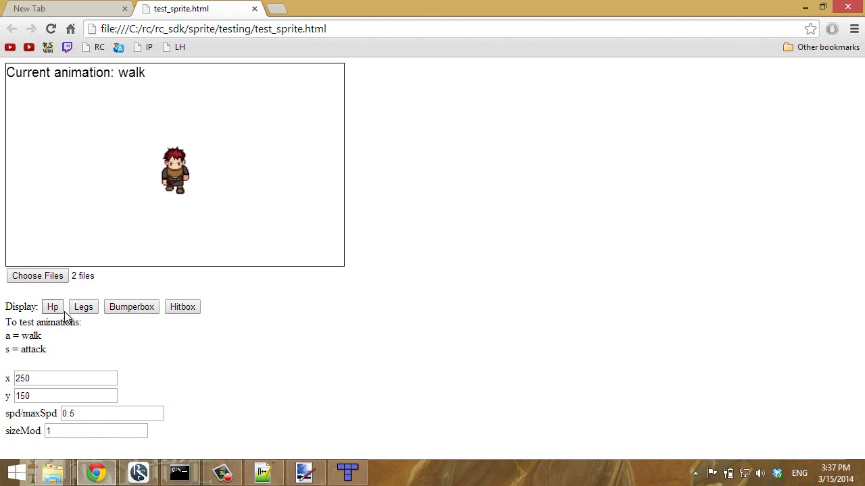
{"action": "left_click", "coordinate": [74, 308]}
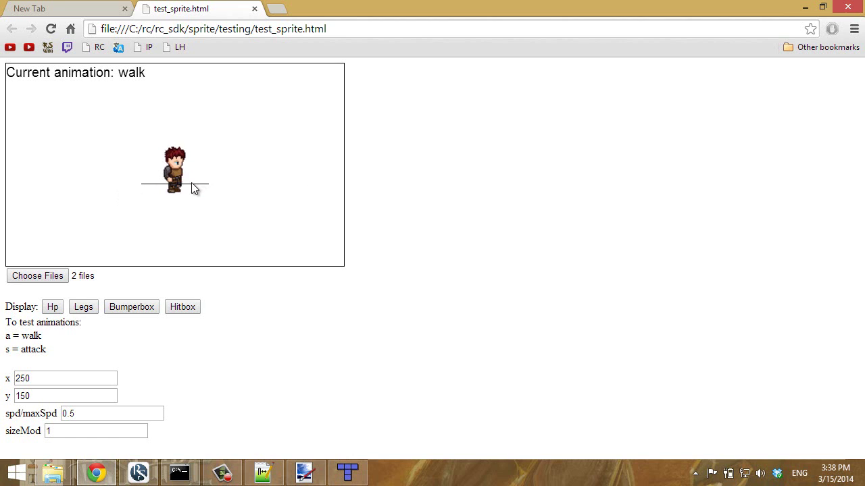
Step: Change the legs value in code.js from 20 to 30 and save
{"action": "left_click", "coordinate": [260, 471]}
{"action": "double_click", "coordinate": [213, 152]}
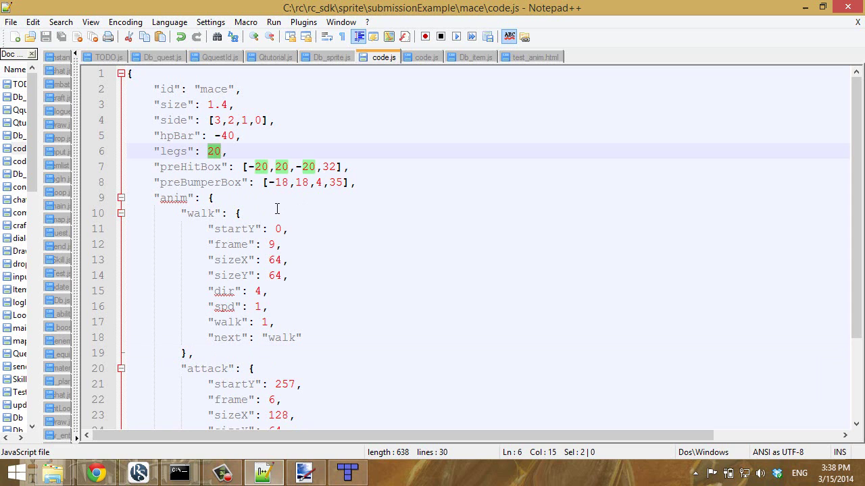
{"action": "type", "text": "3"}
{"action": "key", "text": "ctrl+s"}
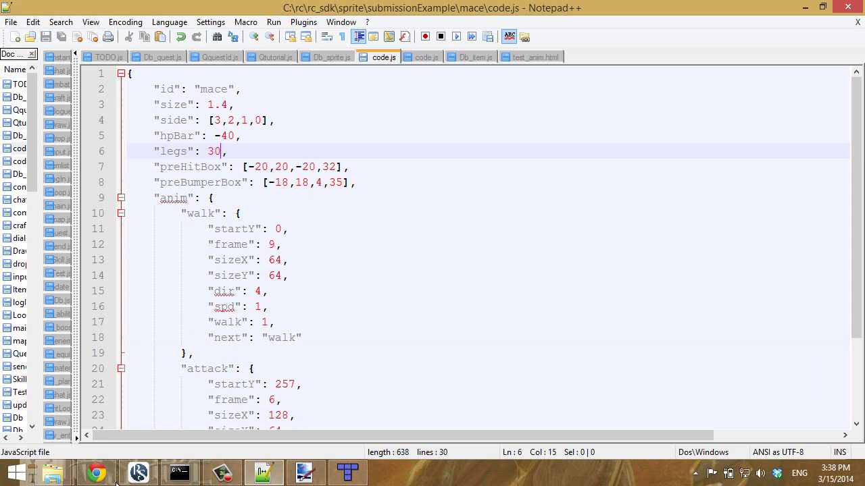
Step: Reload code.js into the sprite test page and toggle the Legs and Bumperbox overlays
{"action": "left_click", "coordinate": [116, 484]}
{"action": "left_click", "coordinate": [18, 277]}
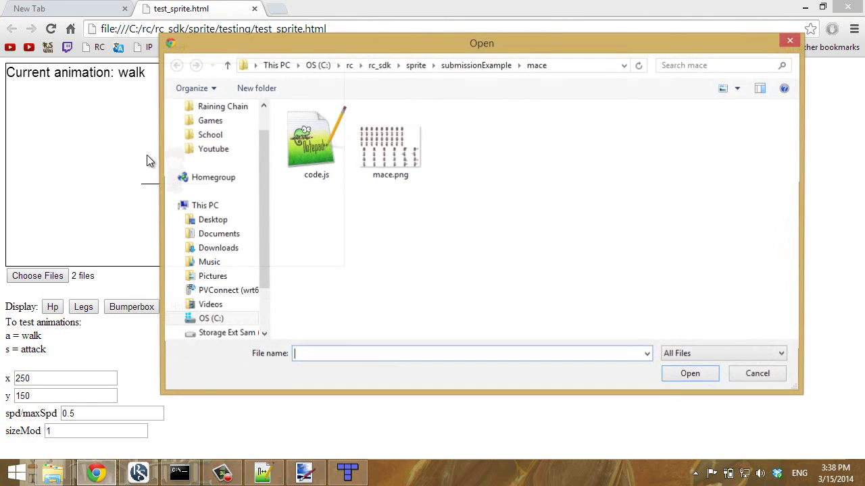
{"action": "double_click", "coordinate": [316, 142]}
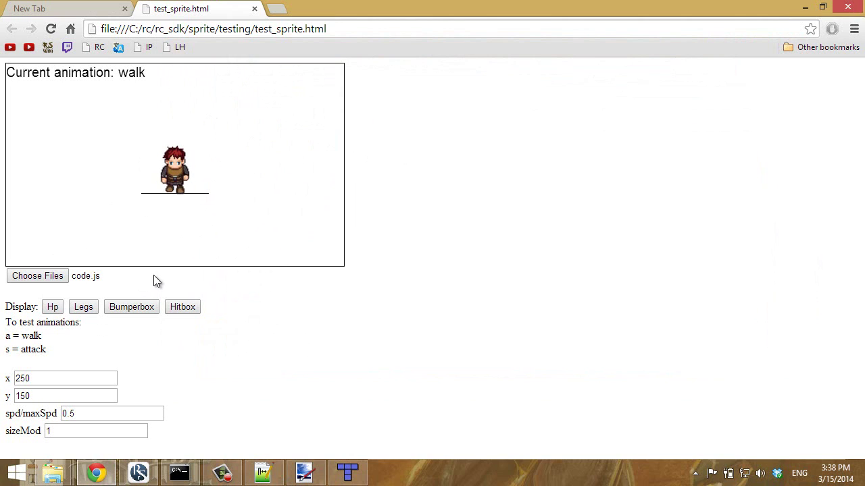
{"action": "left_click", "coordinate": [86, 307]}
{"action": "left_click", "coordinate": [138, 306]}
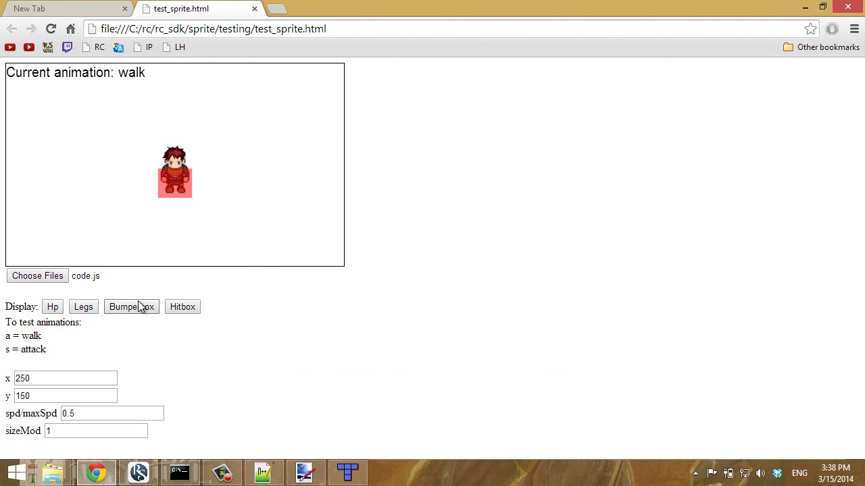
{"action": "left_click", "coordinate": [128, 307]}
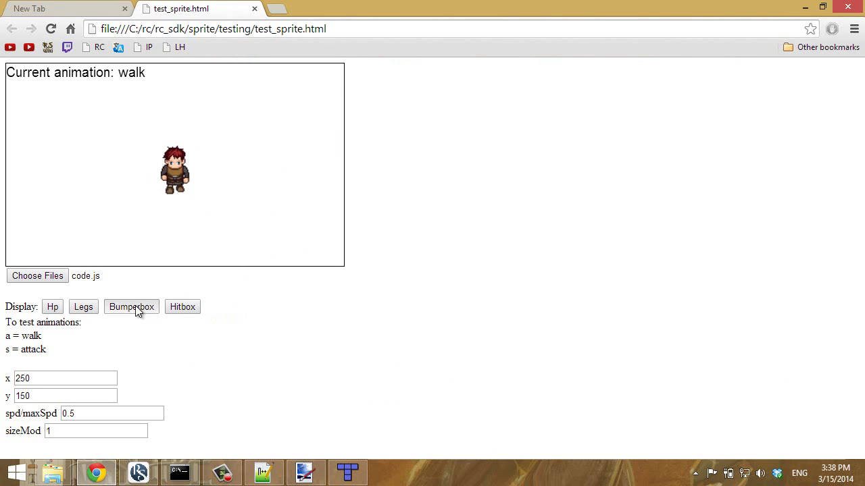
{"action": "left_click", "coordinate": [137, 309]}
{"action": "left_click", "coordinate": [140, 309]}
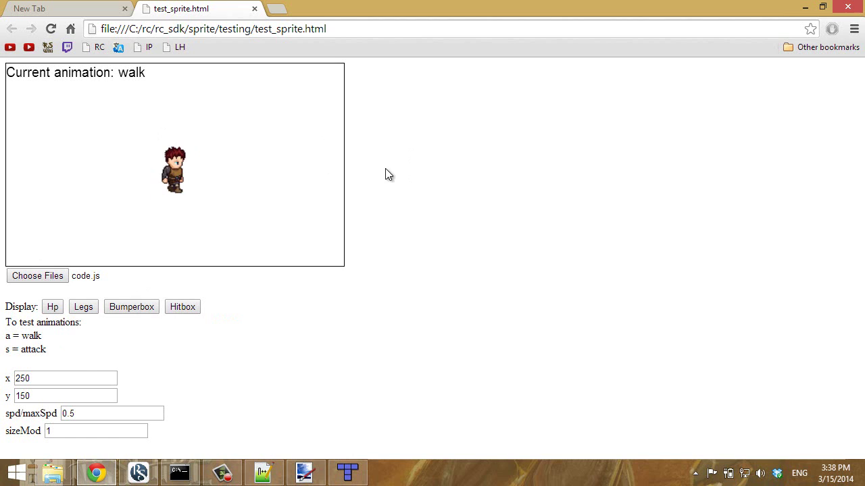
Step: Navigate to rc_sdk\anim\testing and drag test_anim.html onto Chrome's tab bar
{"action": "mouse_move", "coordinate": [53, 472]}
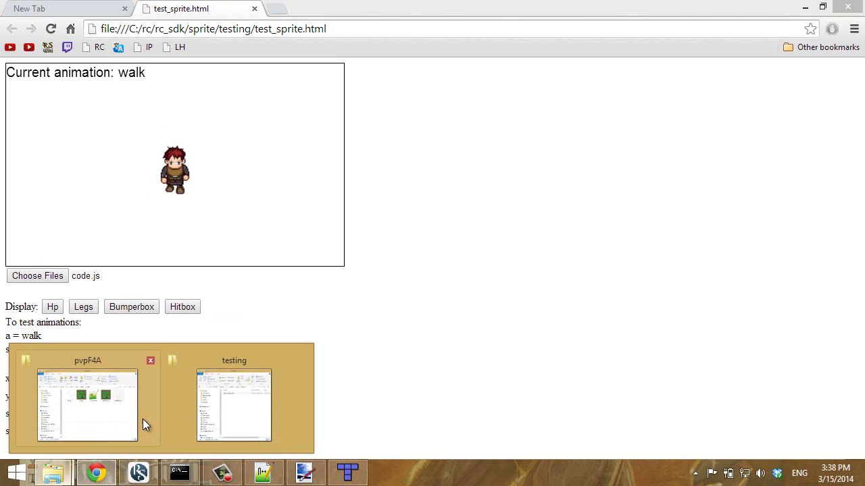
{"action": "left_click", "coordinate": [234, 405]}
{"action": "left_click", "coordinate": [589, 112]}
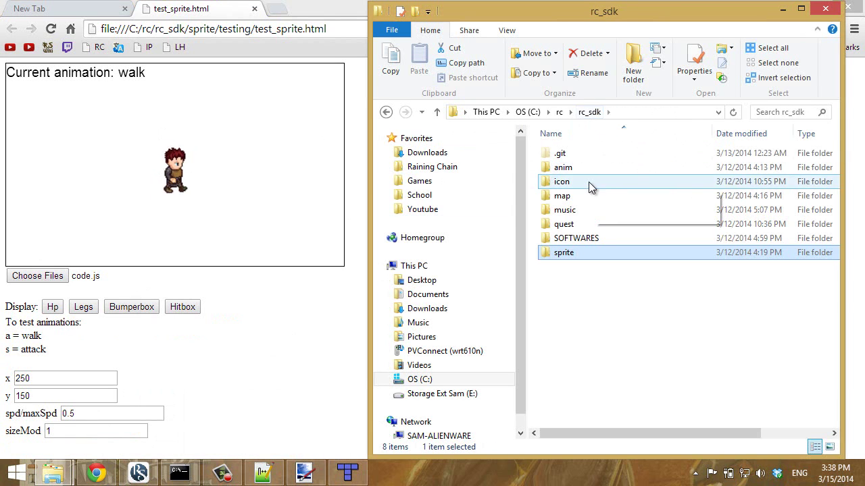
{"action": "double_click", "coordinate": [568, 169]}
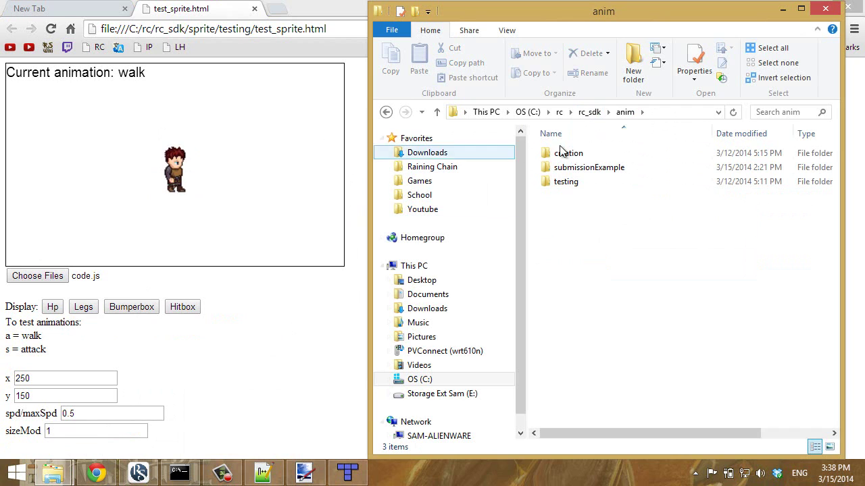
{"action": "double_click", "coordinate": [575, 181]}
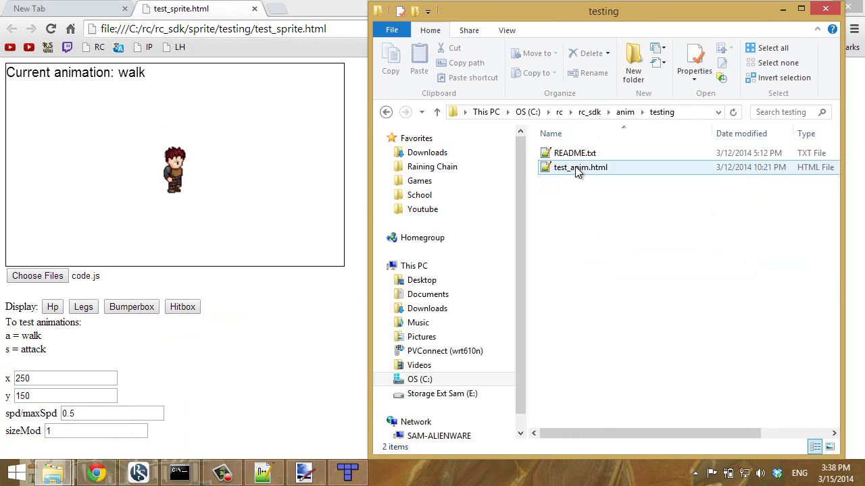
{"action": "left_click_drag", "start_coordinate": [577, 170], "coordinate": [280, 8]}
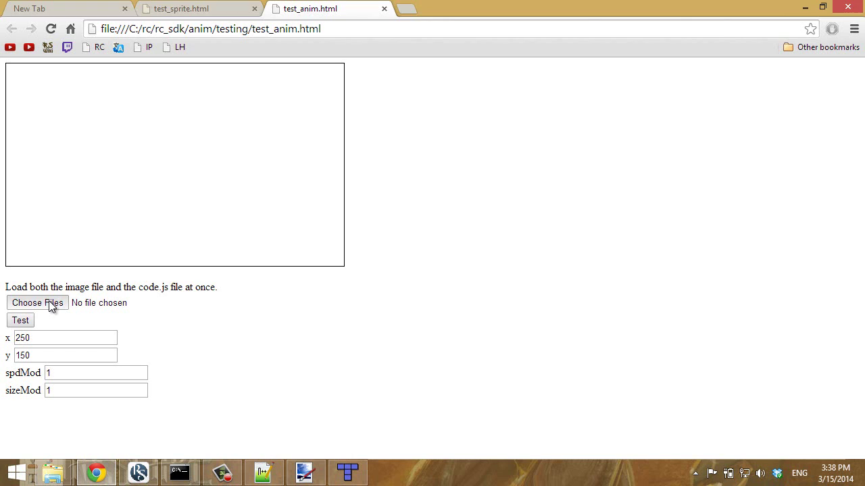
Step: Load state2.png and code.js from anim/submissionExample/state2 into the animation tester
{"action": "left_click", "coordinate": [50, 304]}
{"action": "left_click", "coordinate": [419, 66]}
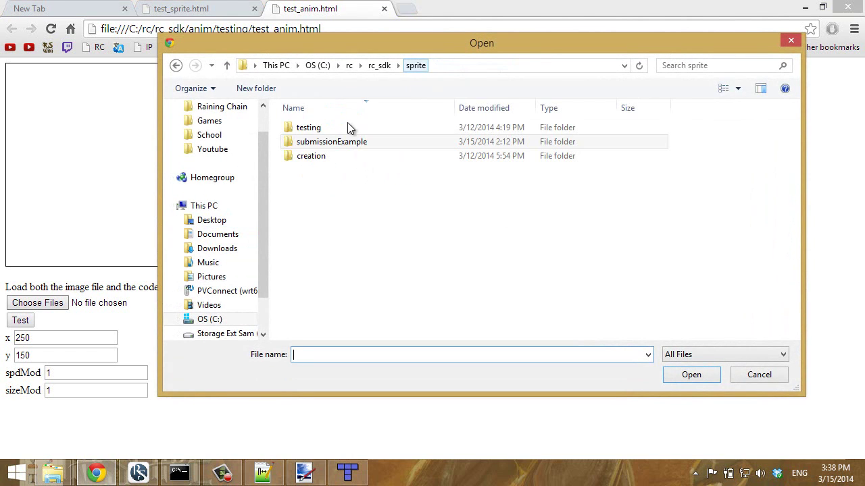
{"action": "left_click", "coordinate": [379, 65]}
{"action": "double_click", "coordinate": [310, 142]}
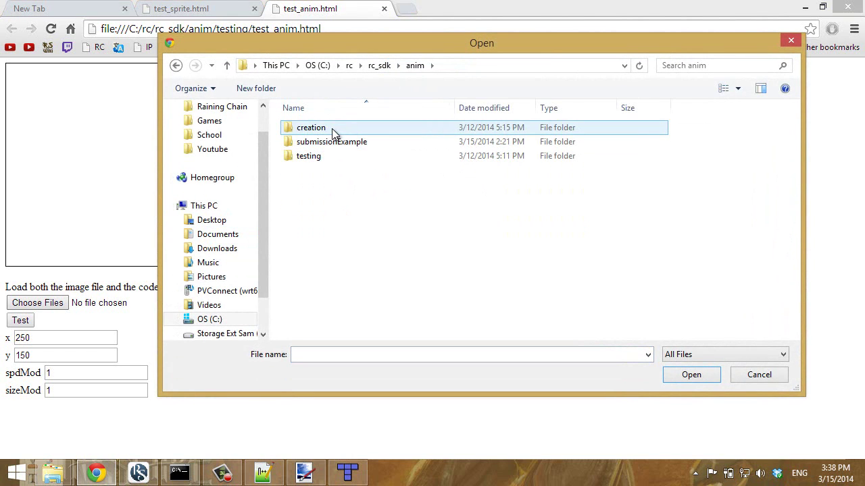
{"action": "double_click", "coordinate": [325, 156]}
{"action": "left_click", "coordinate": [416, 66]}
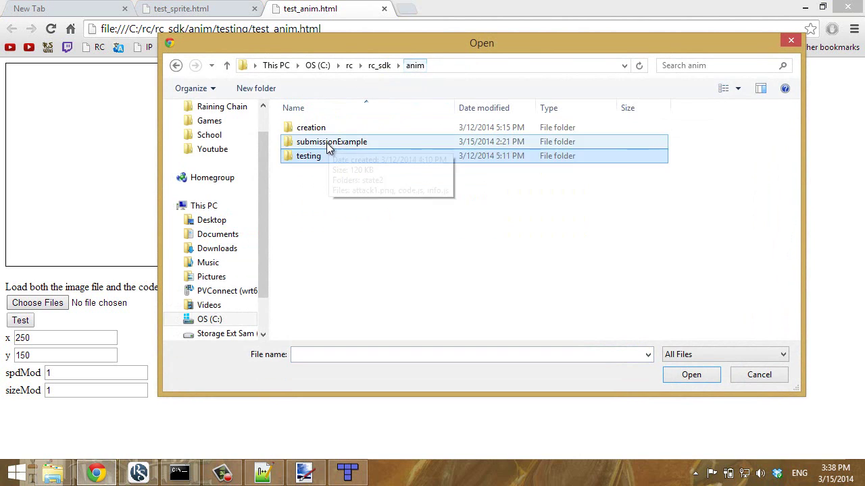
{"action": "double_click", "coordinate": [329, 143]}
{"action": "double_click", "coordinate": [327, 138]}
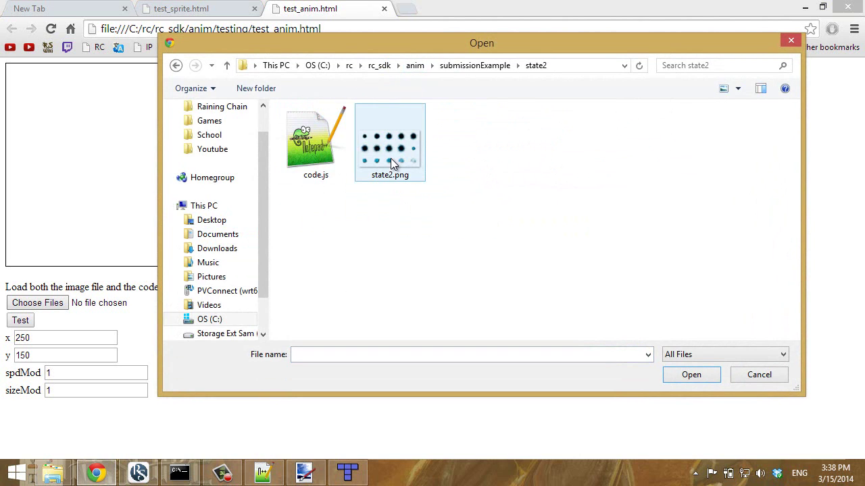
{"action": "double_click", "coordinate": [394, 157]}
{"action": "left_click", "coordinate": [39, 305]}
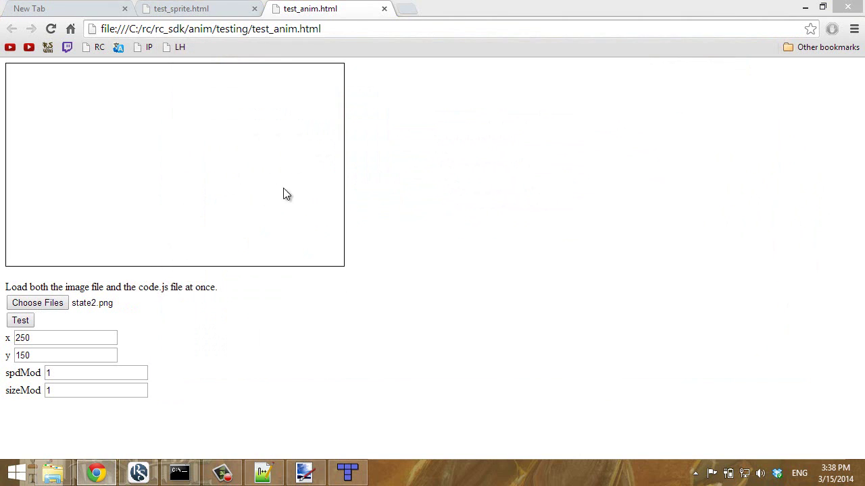
{"action": "double_click", "coordinate": [318, 157]}
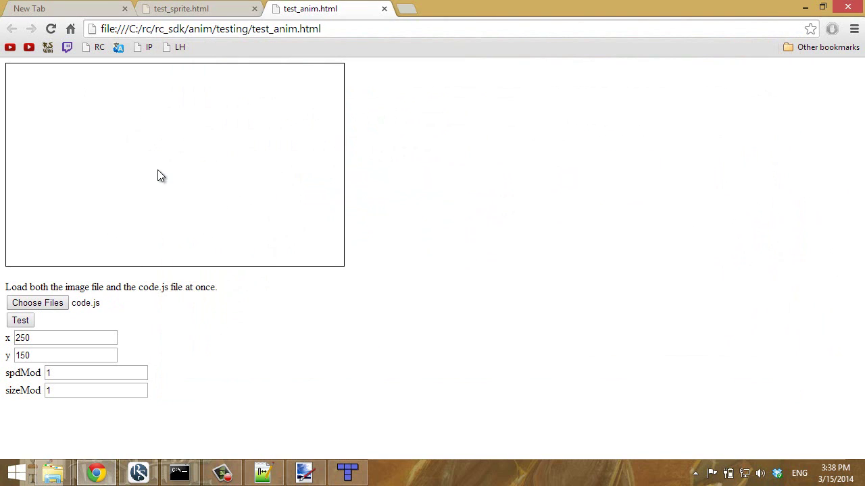
Step: Play the animation, then rerun it with spdMod and sizeMod set to 2
{"action": "left_click", "coordinate": [21, 321]}
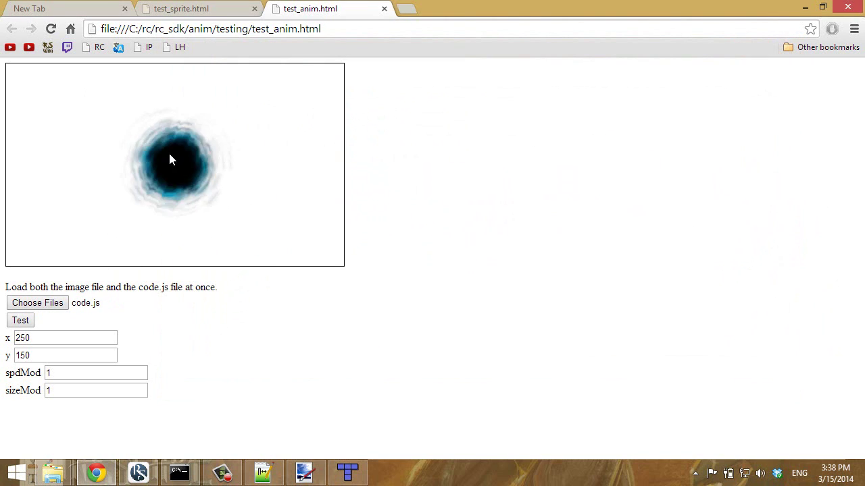
{"action": "left_click", "coordinate": [41, 379]}
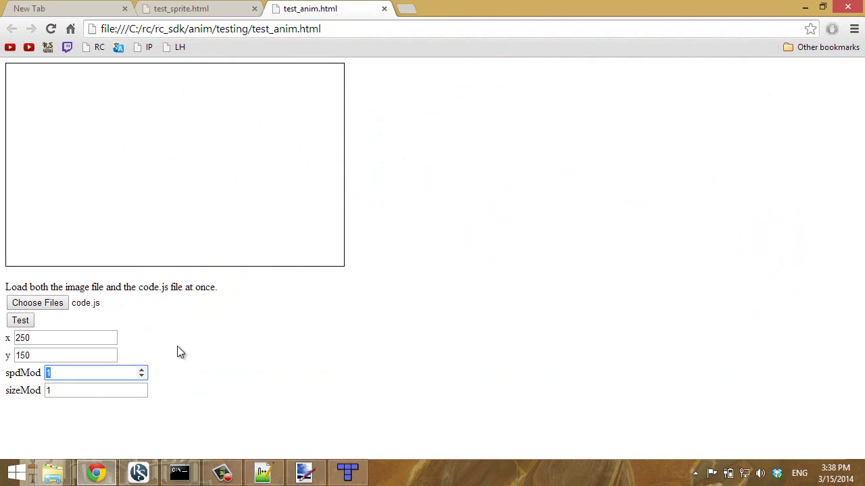
{"action": "left_click", "coordinate": [21, 320]}
{"action": "left_click", "coordinate": [53, 389]}
{"action": "type", "text": "2"}
{"action": "left_click", "coordinate": [21, 320]}
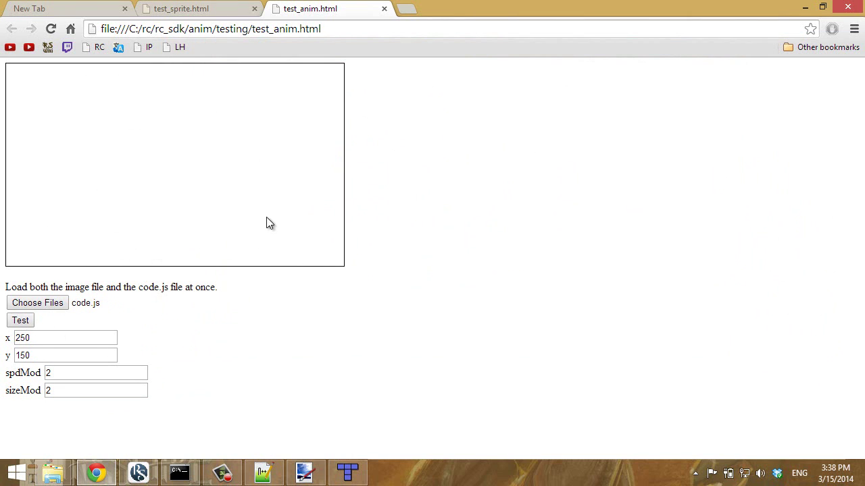
Step: Open rc_sdk/map/testing/test_map.html in a new Chrome tab, then return to Tiled
{"action": "mouse_move", "coordinate": [53, 473]}
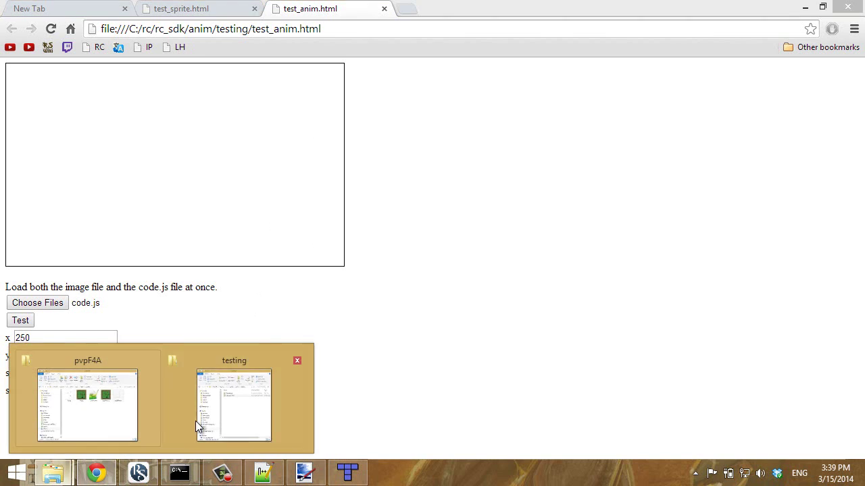
{"action": "left_click", "coordinate": [230, 399]}
{"action": "left_click", "coordinate": [592, 112]}
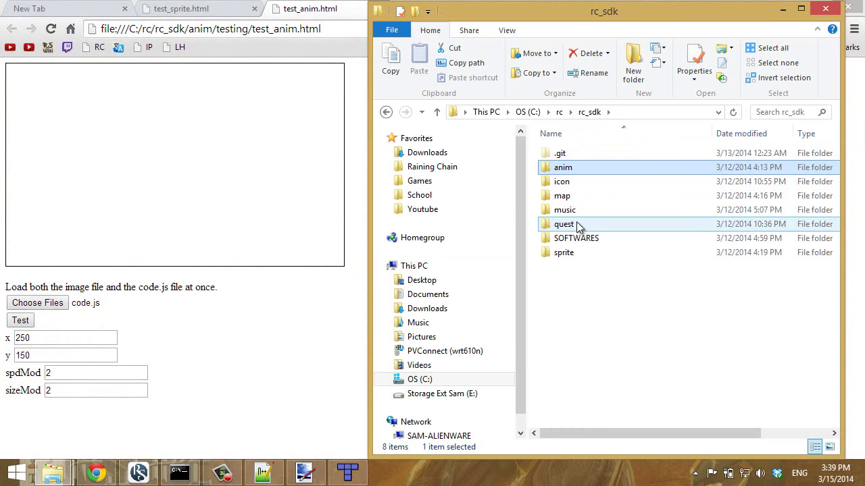
{"action": "double_click", "coordinate": [564, 198]}
{"action": "left_click", "coordinate": [578, 181]}
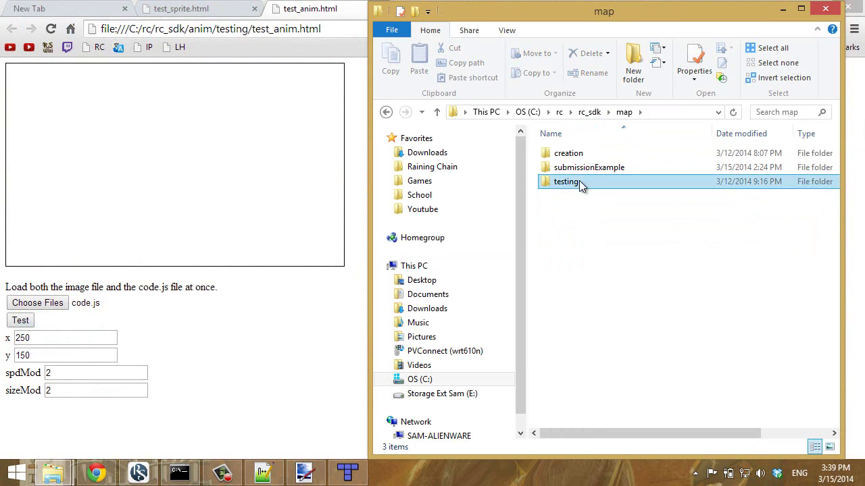
{"action": "double_click", "coordinate": [577, 182]}
{"action": "left_click_drag", "start_coordinate": [576, 155], "coordinate": [258, 11]}
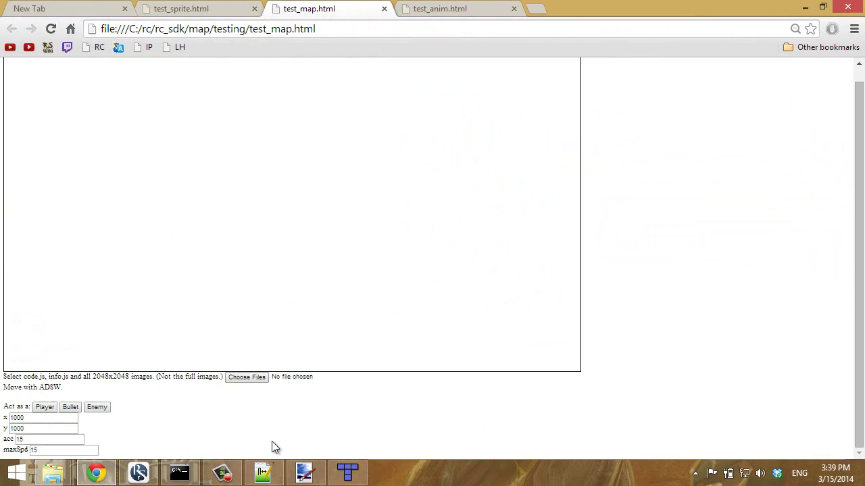
{"action": "left_click", "coordinate": [349, 476]}
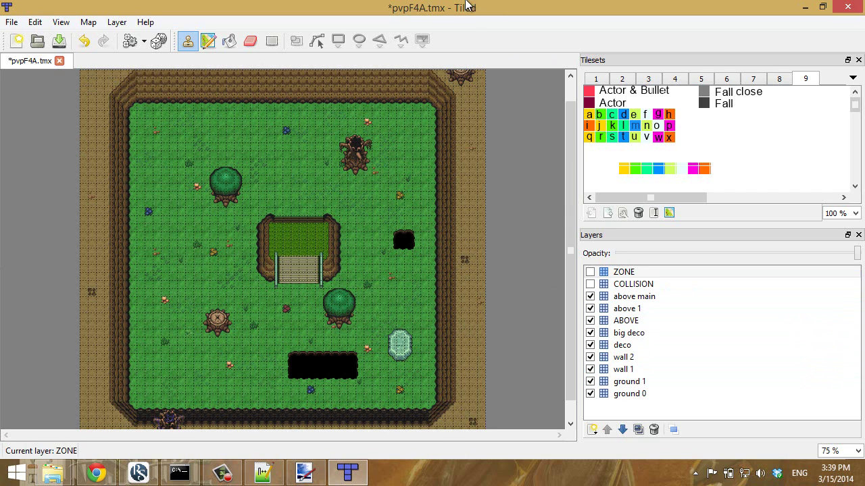
Step: Hide the big deco, deco, wall 2, wall 1, ground 1 and ground 0 layers, then re-show wall 1 and ground 1
{"action": "left_click", "coordinate": [590, 333]}
{"action": "left_click", "coordinate": [593, 357]}
{"action": "left_click", "coordinate": [590, 344]}
{"action": "left_click", "coordinate": [590, 356]}
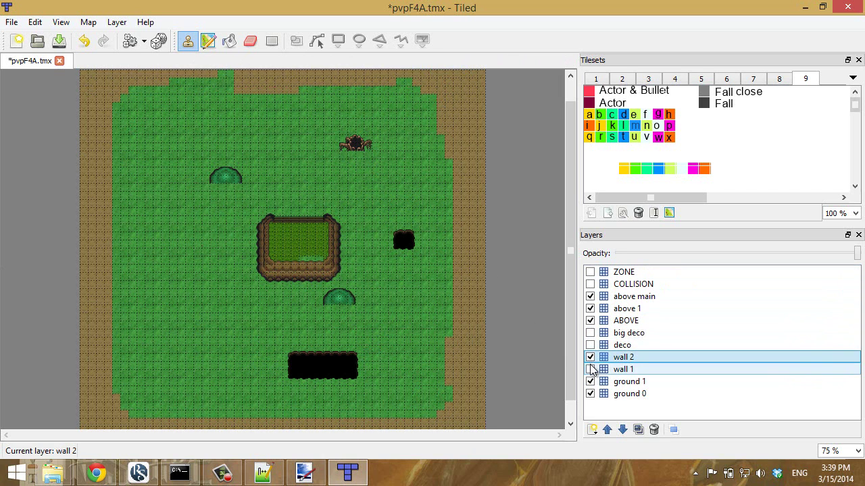
{"action": "left_click", "coordinate": [590, 369]}
{"action": "left_click", "coordinate": [590, 380]}
{"action": "left_click", "coordinate": [590, 394]}
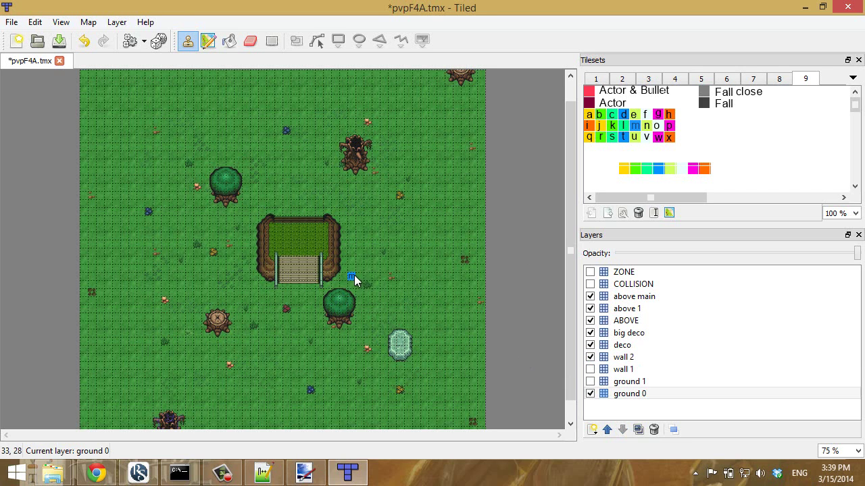
{"action": "left_click", "coordinate": [590, 369]}
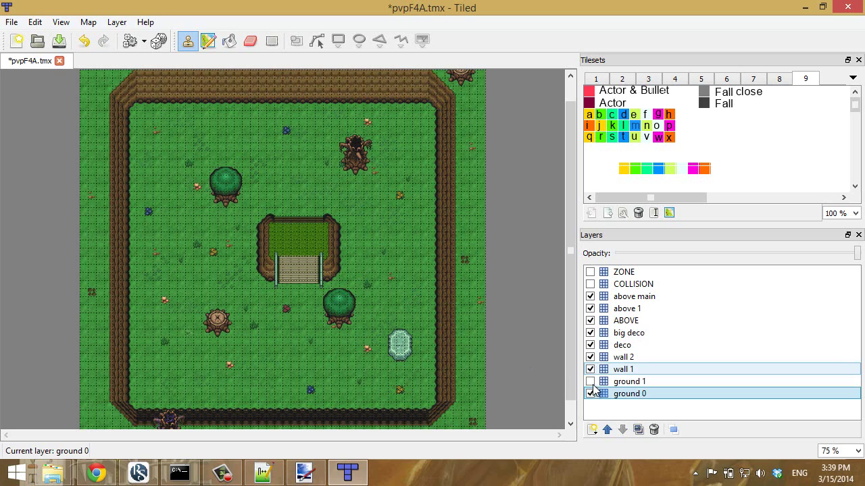
{"action": "left_click", "coordinate": [590, 381]}
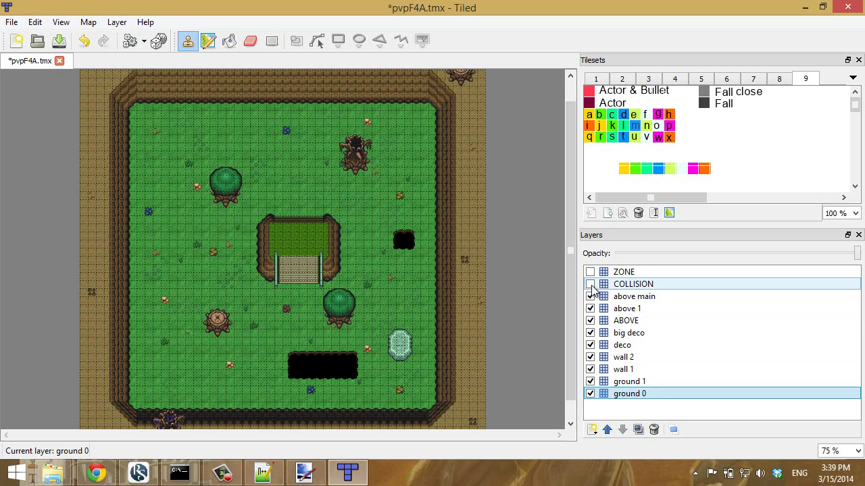
Step: Show the COLLISION layer, paint a trial Actor & Bullet collision stroke, and undo it
{"action": "left_click", "coordinate": [591, 285]}
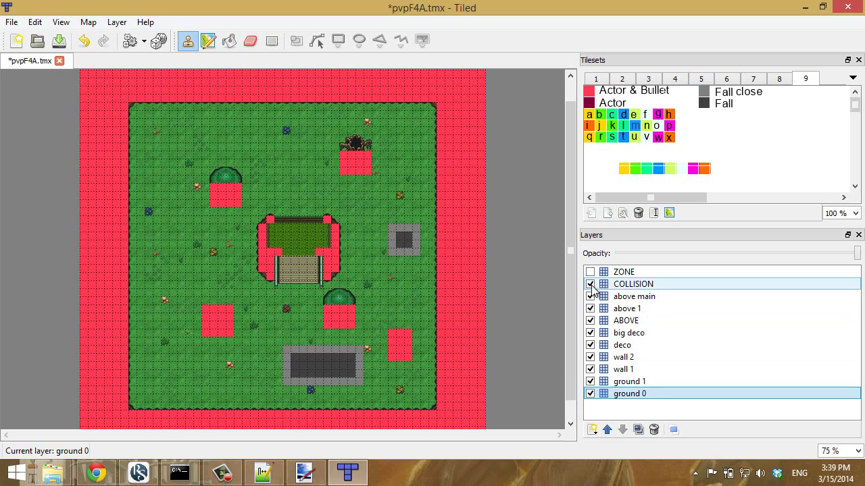
{"action": "left_click", "coordinate": [592, 92]}
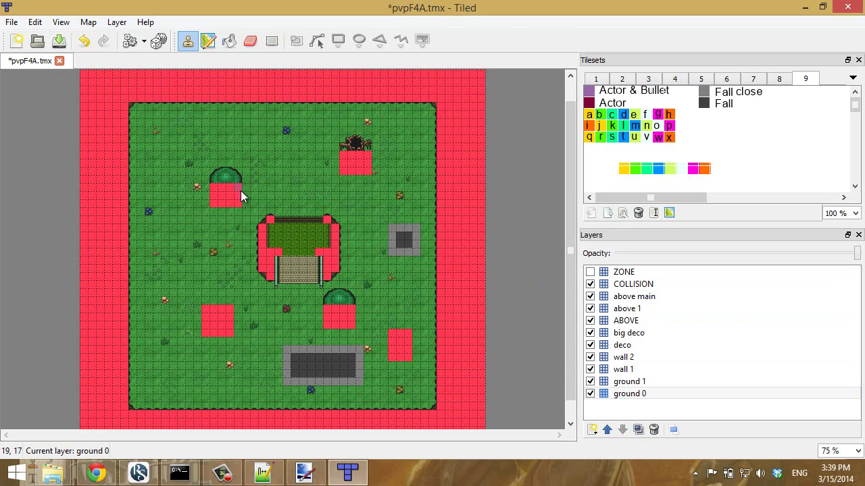
{"action": "mouse_move", "coordinate": [157, 115]}
{"action": "left_mouse_down"}
{"action": "mouse_move", "coordinate": [157, 185]}
{"action": "mouse_move", "coordinate": [184, 136]}
{"action": "mouse_move", "coordinate": [233, 143]}
{"action": "mouse_move", "coordinate": [278, 178]}
{"action": "mouse_move", "coordinate": [312, 183]}
{"action": "left_mouse_up"}
{"action": "key", "text": "ctrl+z"}
Step: Browse the Fall and Fall close collision tiles and the purple w zone tile, then make COLLISION the active layer
{"action": "left_click", "coordinate": [705, 115]}
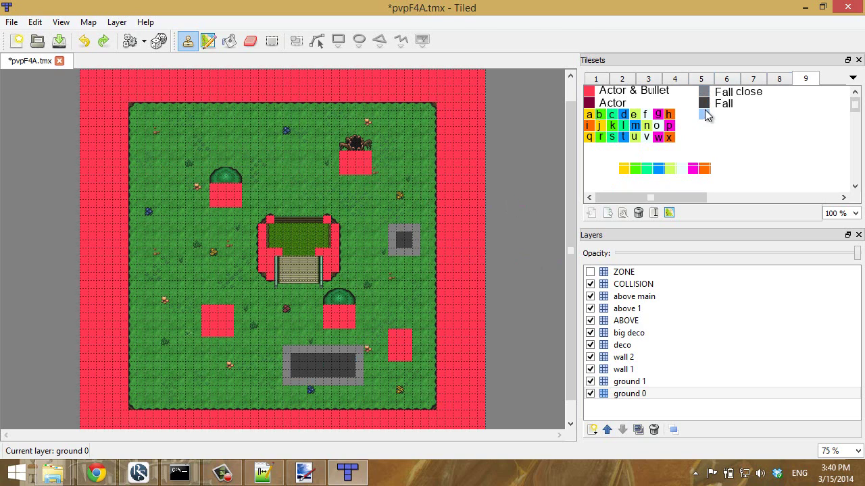
{"action": "left_click", "coordinate": [705, 103]}
{"action": "left_click", "coordinate": [704, 91]}
{"action": "left_click", "coordinate": [659, 139]}
{"action": "left_click", "coordinate": [618, 285]}
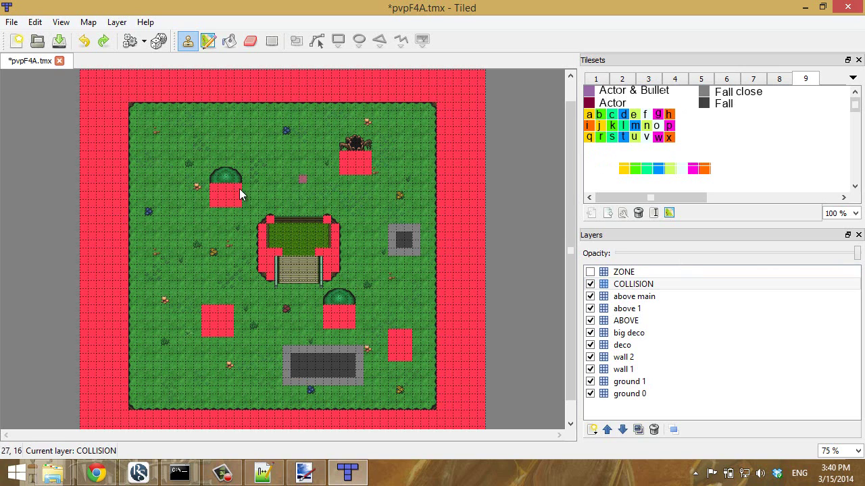
Step: Show the ZONE layer and select the block of zone tiles b through w
{"action": "left_click", "coordinate": [589, 271]}
{"action": "scroll", "coordinate": [398, 151], "scroll_direction": "up", "scroll_amount": 3, "text": "ctrl"}
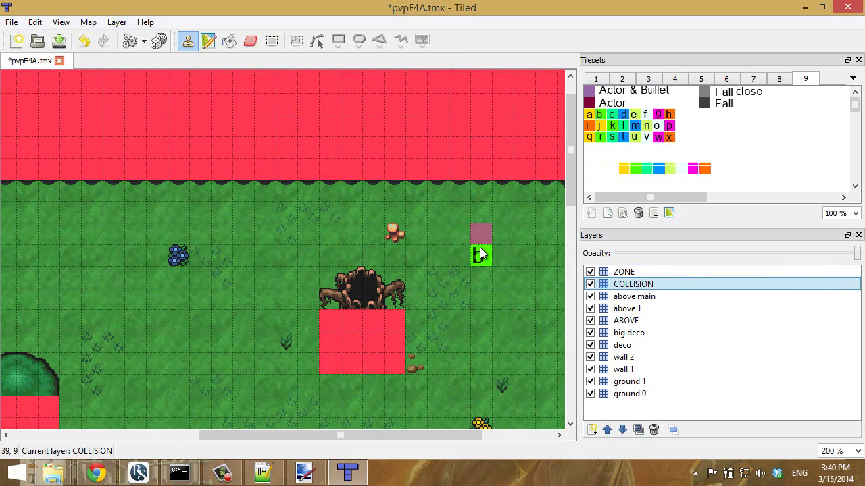
{"action": "left_click_drag", "start_coordinate": [658, 115], "coordinate": [601, 134]}
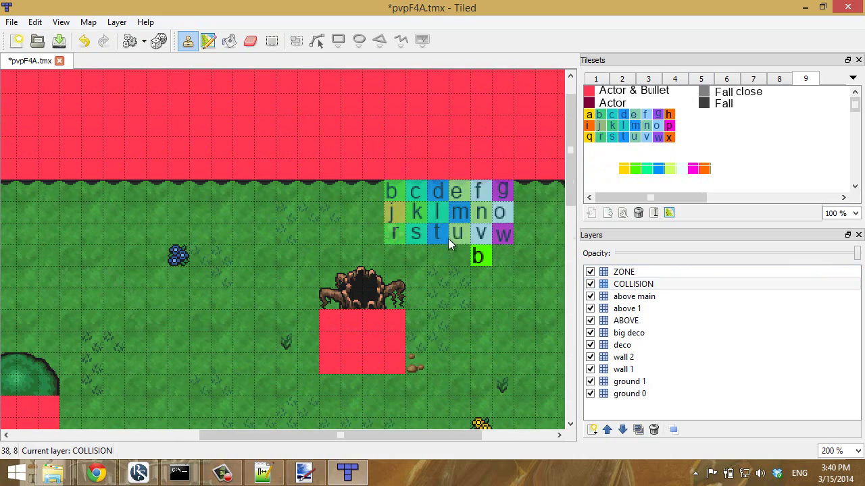
{"action": "scroll", "coordinate": [448, 239], "scroll_direction": "down", "scroll_amount": 3}
{"action": "scroll", "coordinate": [316, 191], "scroll_direction": "down", "scroll_amount": 2, "text": "ctrl"}
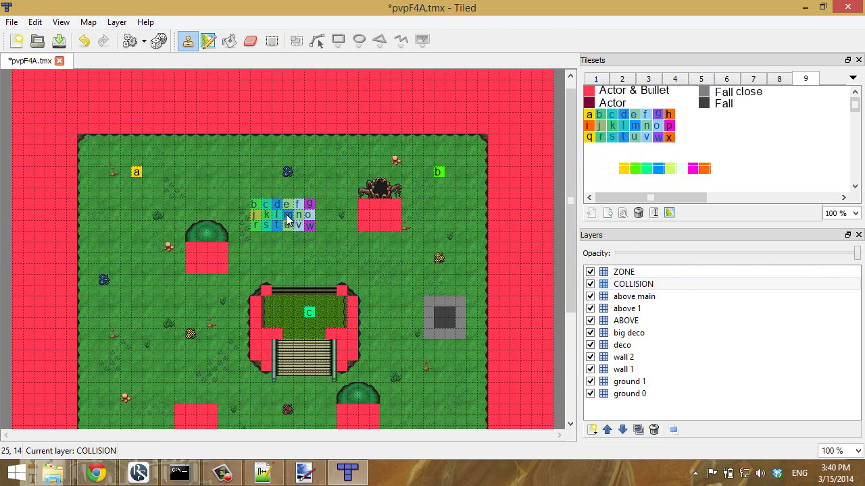
{"action": "scroll", "coordinate": [287, 218], "scroll_direction": "down", "scroll_amount": 2}
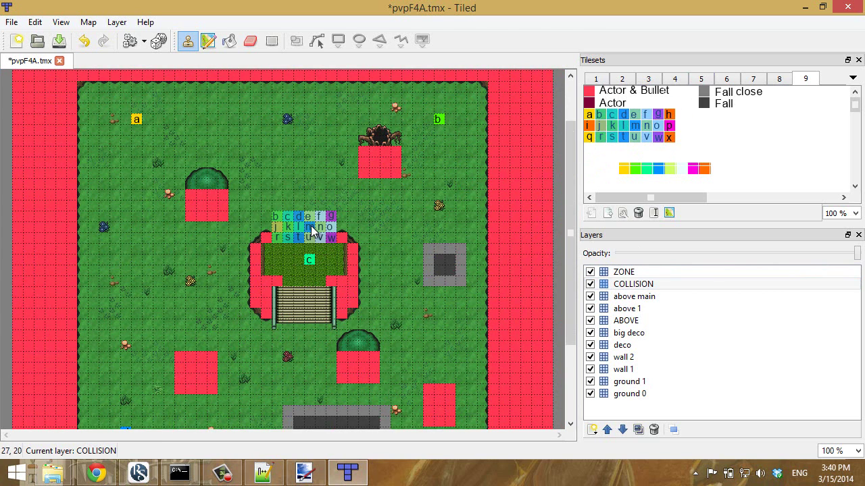
{"action": "scroll", "coordinate": [303, 221], "scroll_direction": "up", "scroll_amount": 2}
Step: Pick the zone spot tiles a, p and e in turn
{"action": "left_click", "coordinate": [591, 118]}
{"action": "scroll", "coordinate": [264, 250], "scroll_direction": "down", "scroll_amount": 2}
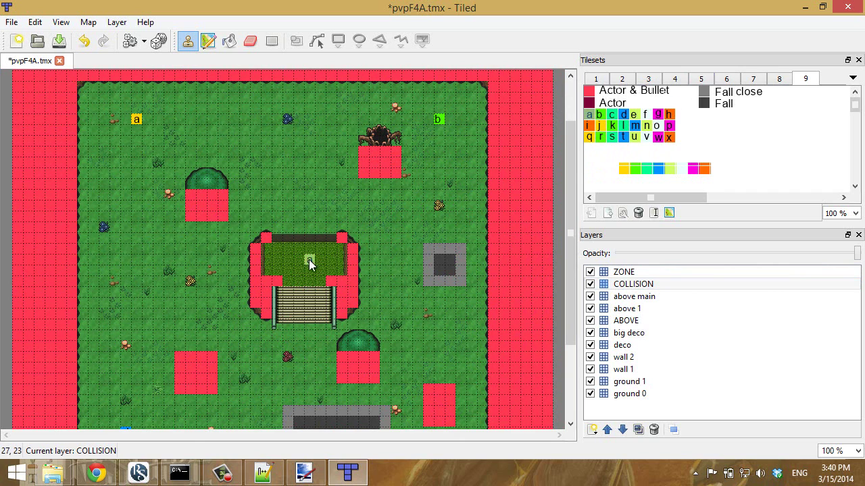
{"action": "scroll", "coordinate": [143, 249], "scroll_direction": "down", "scroll_amount": 4}
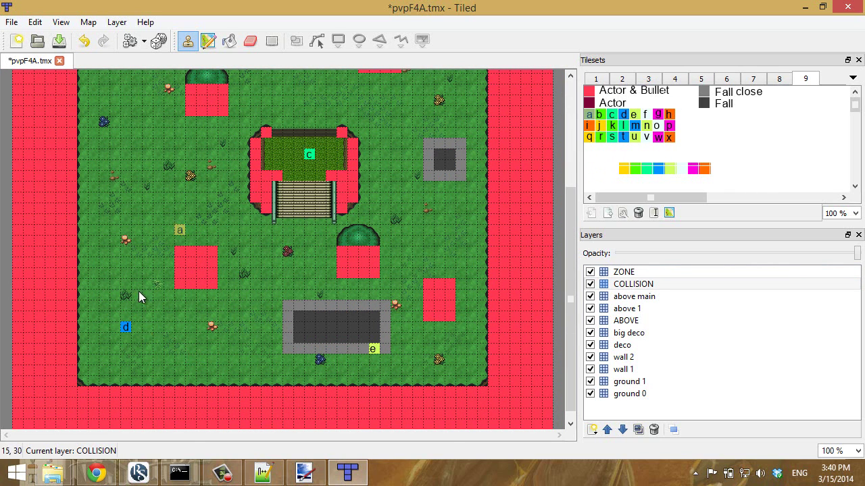
{"action": "left_click", "coordinate": [668, 126]}
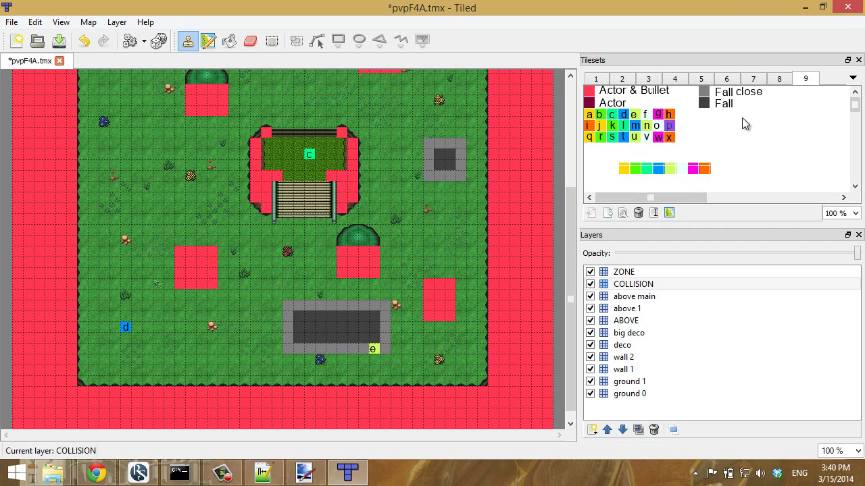
{"action": "left_click", "coordinate": [634, 115]}
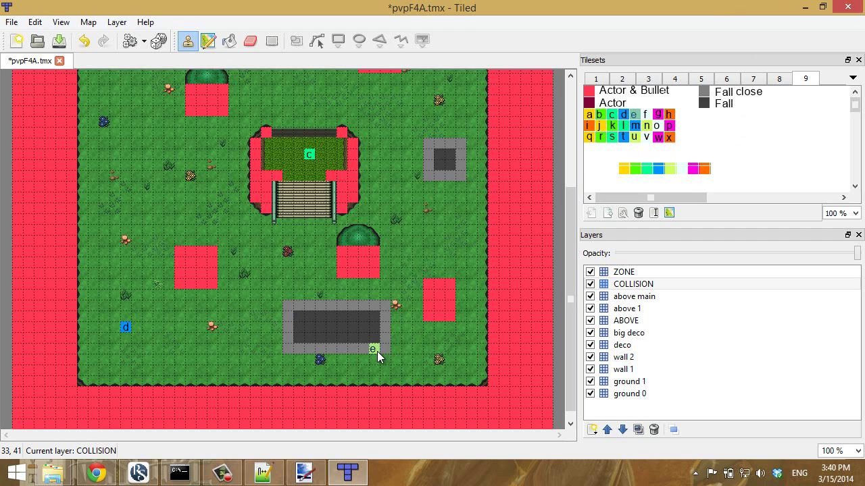
{"action": "scroll", "coordinate": [419, 286], "scroll_direction": "up", "scroll_amount": 3}
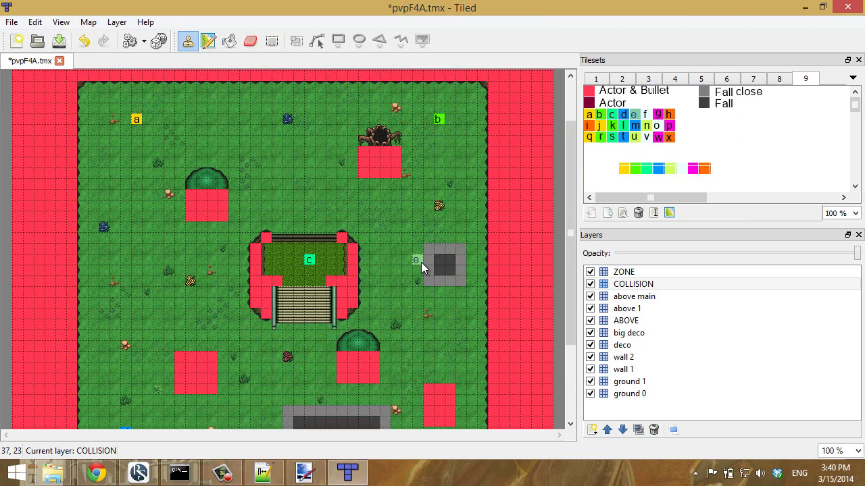
{"action": "scroll", "coordinate": [421, 263], "scroll_direction": "down", "scroll_amount": 1, "text": "ctrl"}
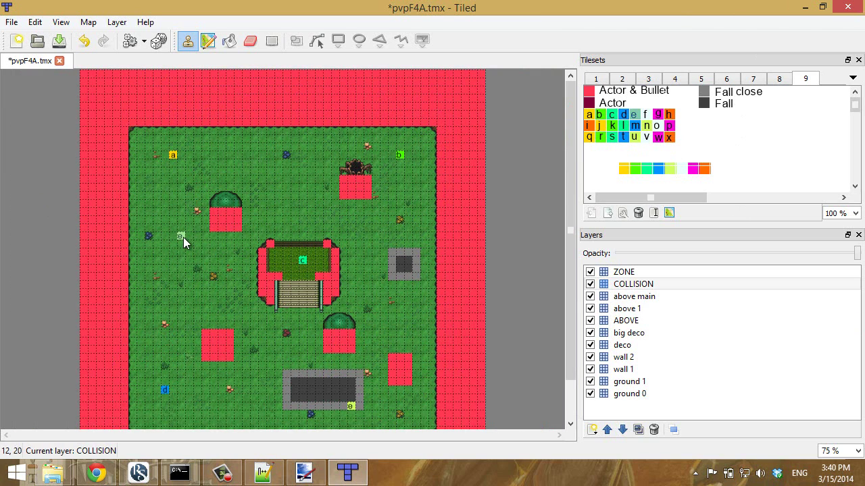
{"action": "scroll", "coordinate": [284, 344], "scroll_direction": "down", "scroll_amount": 1}
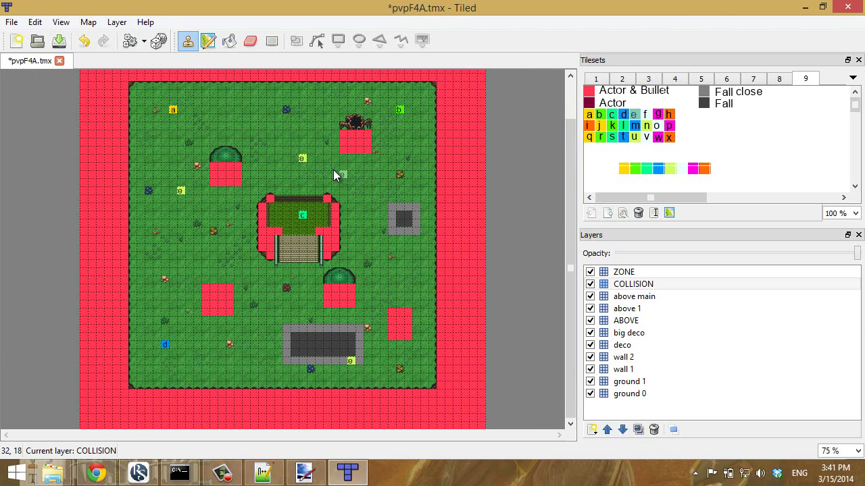
{"action": "scroll", "coordinate": [325, 162], "scroll_direction": "up", "scroll_amount": 2, "text": "ctrl"}
Step: Undo the extra "e" tiles, stamp a "u" spot tile on the map, then undo it
{"action": "key", "text": "ctrl+z"}
{"action": "key", "text": "ctrl+z"}
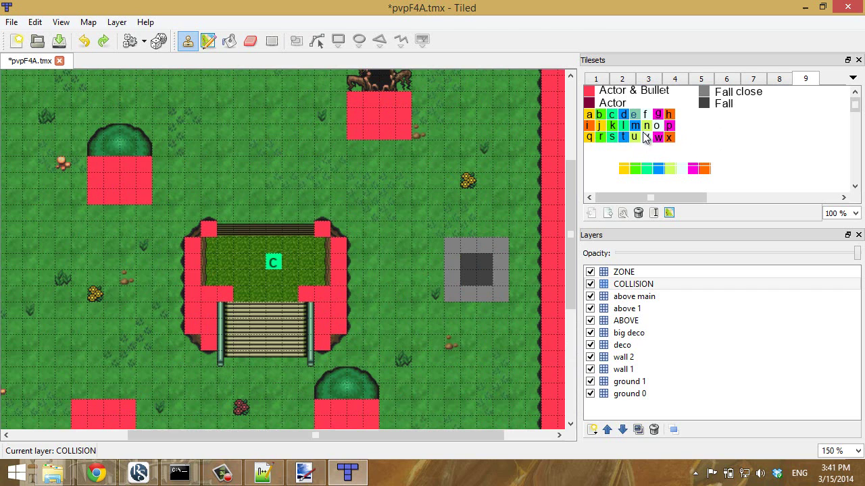
{"action": "left_click", "coordinate": [637, 137]}
{"action": "left_click", "coordinate": [261, 138]}
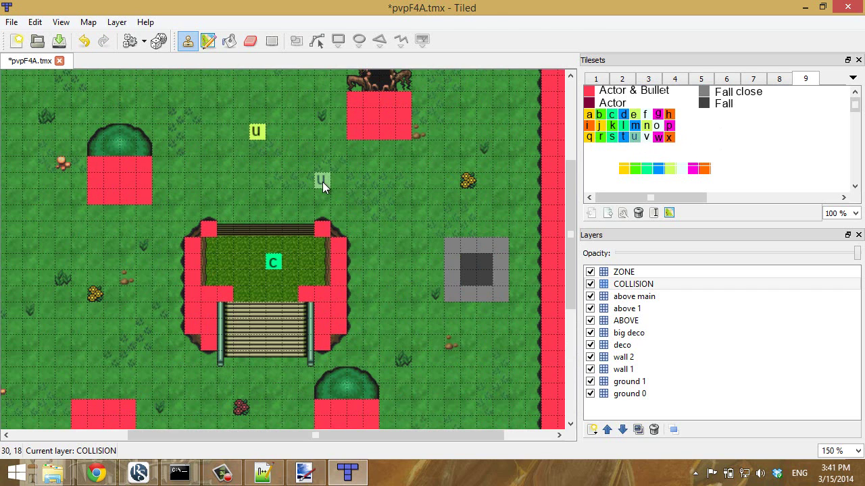
{"action": "scroll", "coordinate": [323, 181], "scroll_direction": "down", "scroll_amount": 2, "text": "ctrl"}
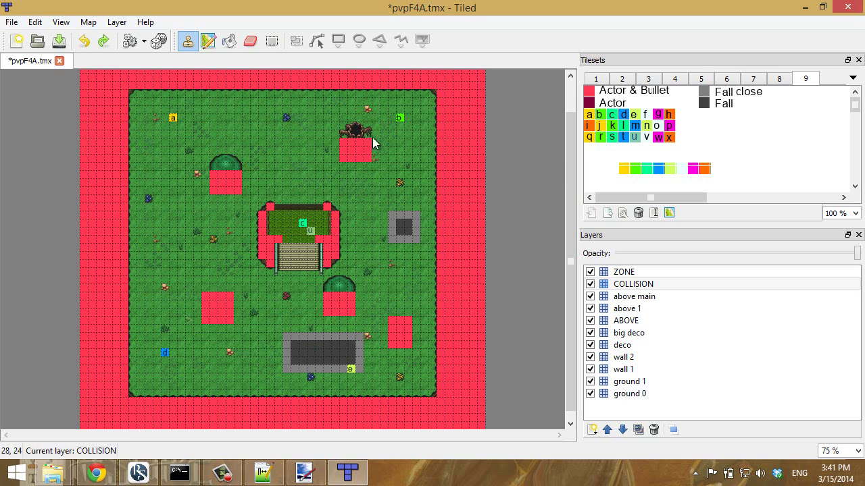
{"action": "key", "text": "ctrl+z"}
Step: Open rc_sdk/map/creation/codeGenerator.html in a new Chrome tab
{"action": "left_click", "coordinate": [81, 471]}
{"action": "mouse_move", "coordinate": [53, 473]}
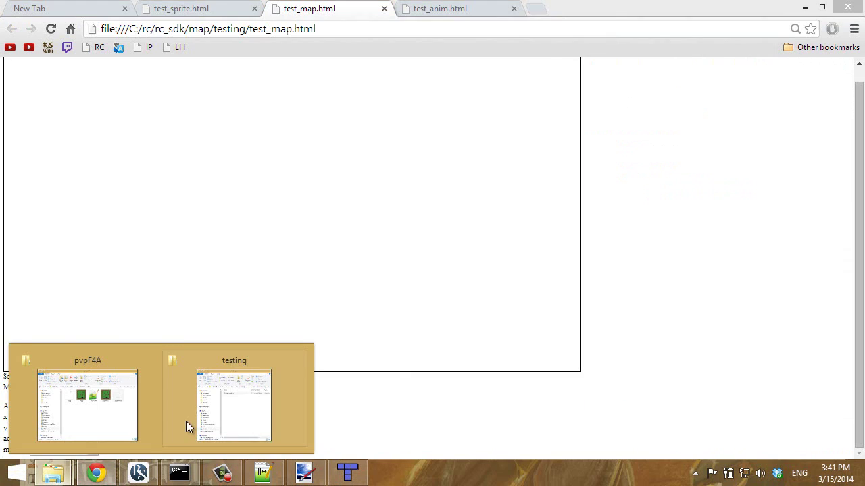
{"action": "left_click", "coordinate": [186, 414]}
{"action": "left_click", "coordinate": [591, 113]}
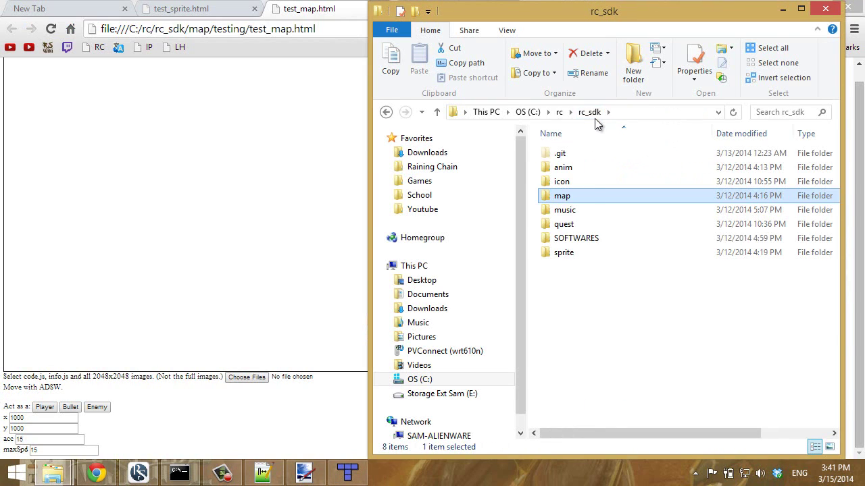
{"action": "double_click", "coordinate": [579, 194]}
{"action": "double_click", "coordinate": [577, 154]}
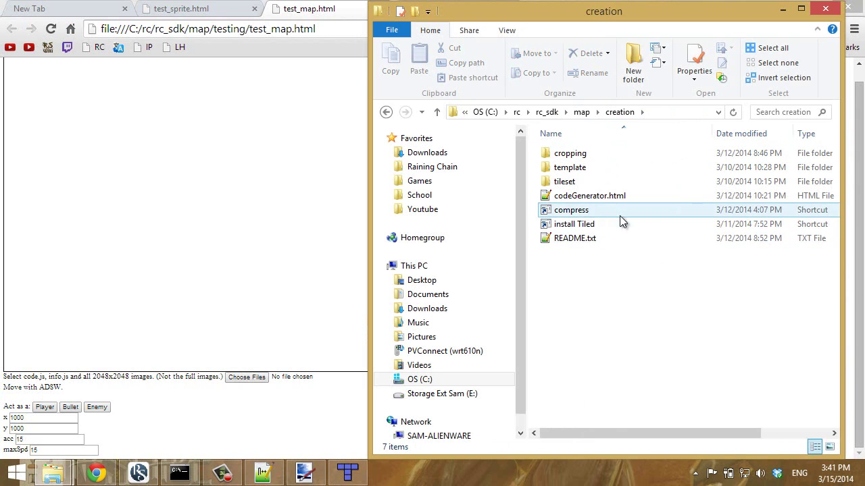
{"action": "mouse_move", "coordinate": [611, 196]}
{"action": "left_mouse_down"}
{"action": "mouse_move", "coordinate": [247, 166]}
{"action": "mouse_move", "coordinate": [270, 7]}
{"action": "left_mouse_up"}
Step: Look over the creation folder's compress tool and cropping 10x10.bat, then start choosing a file for the generator
{"action": "mouse_move", "coordinate": [52, 472]}
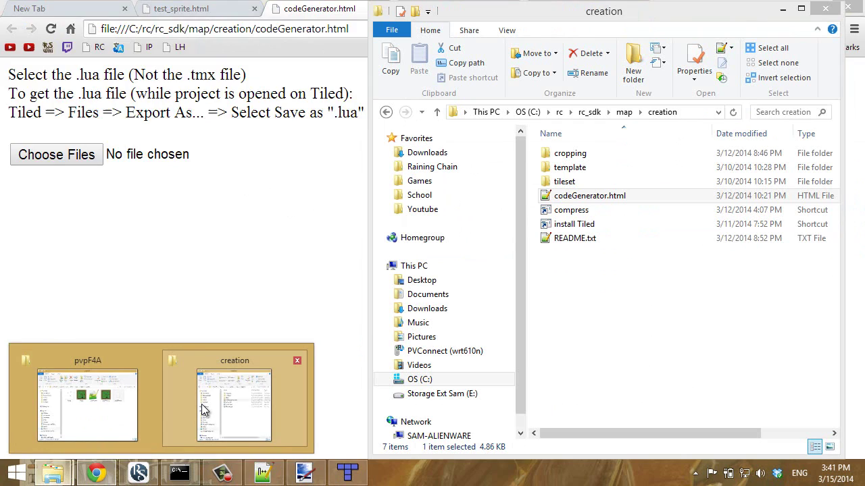
{"action": "left_click", "coordinate": [201, 410]}
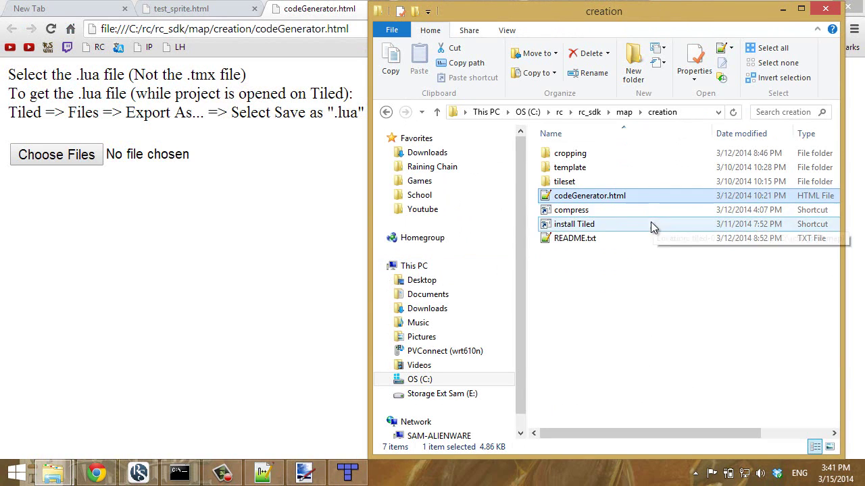
{"action": "left_click", "coordinate": [599, 210]}
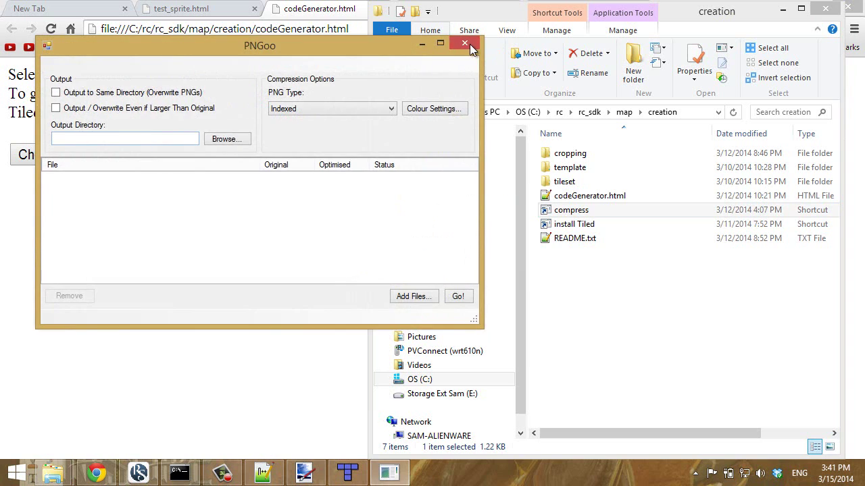
{"action": "left_click", "coordinate": [465, 44]}
{"action": "double_click", "coordinate": [569, 154]}
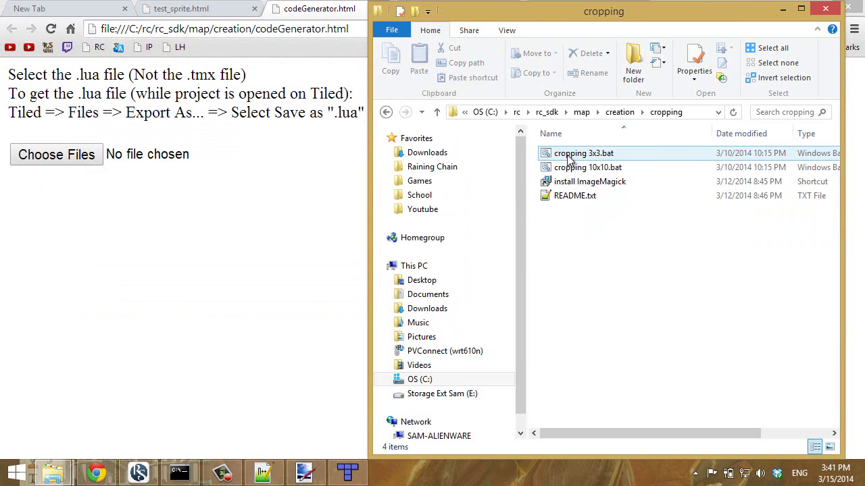
{"action": "left_click", "coordinate": [599, 169]}
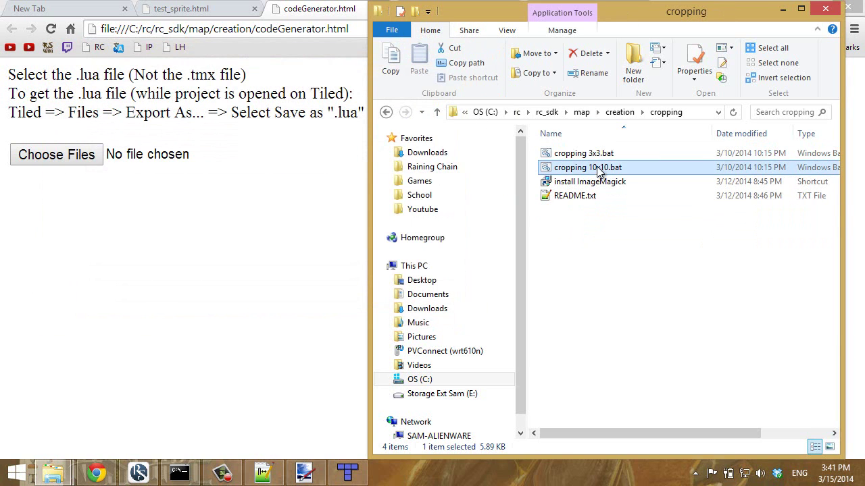
{"action": "left_click", "coordinate": [386, 113]}
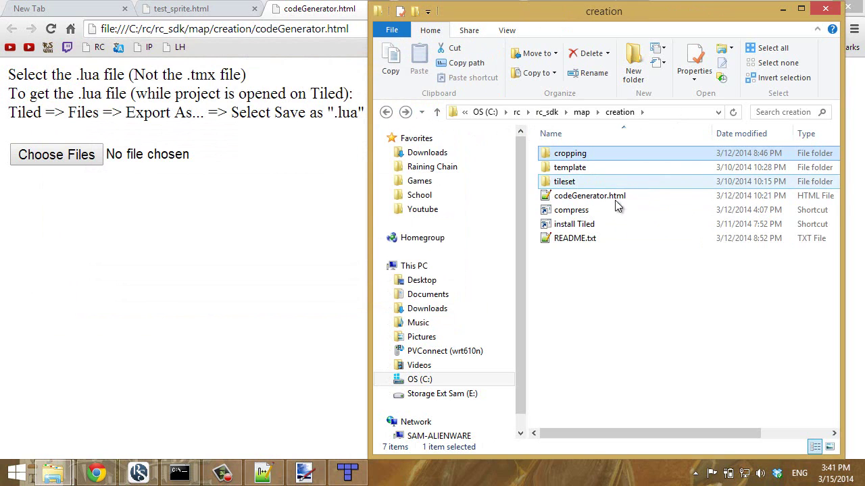
{"action": "left_click", "coordinate": [87, 156]}
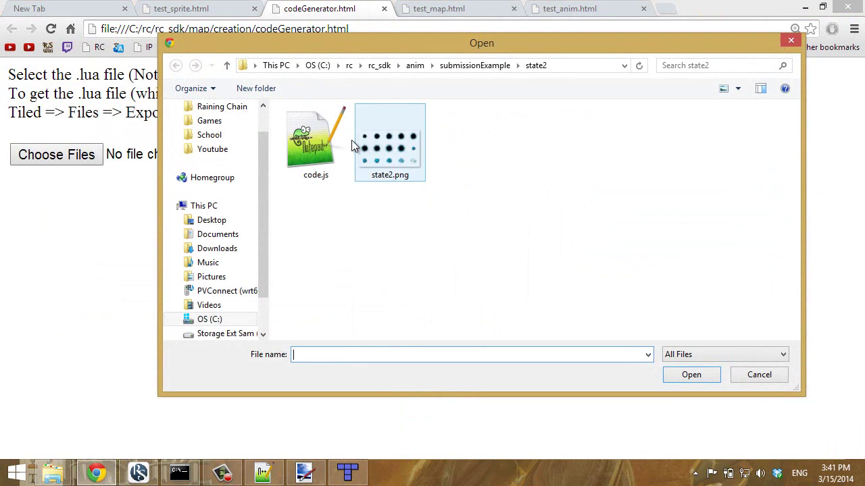
Step: Load pvpF4A.lua from rc_sdk/map/submissionExample into the code generator
{"action": "left_click", "coordinate": [379, 66]}
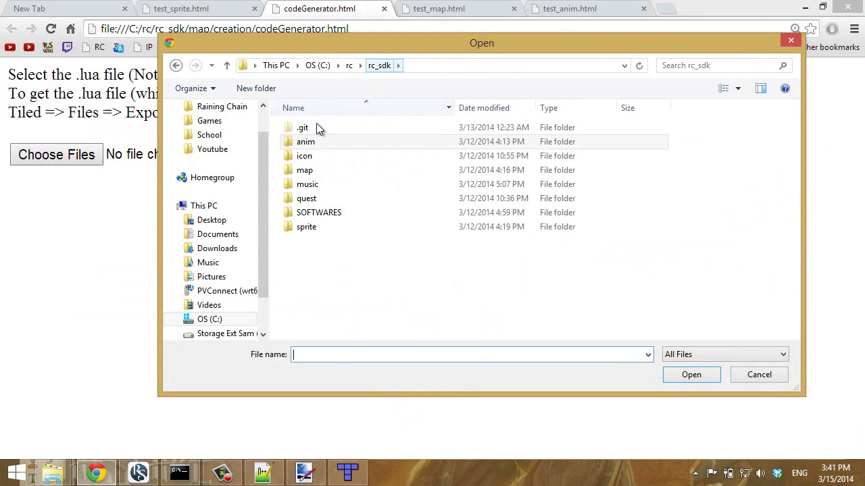
{"action": "double_click", "coordinate": [336, 169]}
{"action": "double_click", "coordinate": [331, 142]}
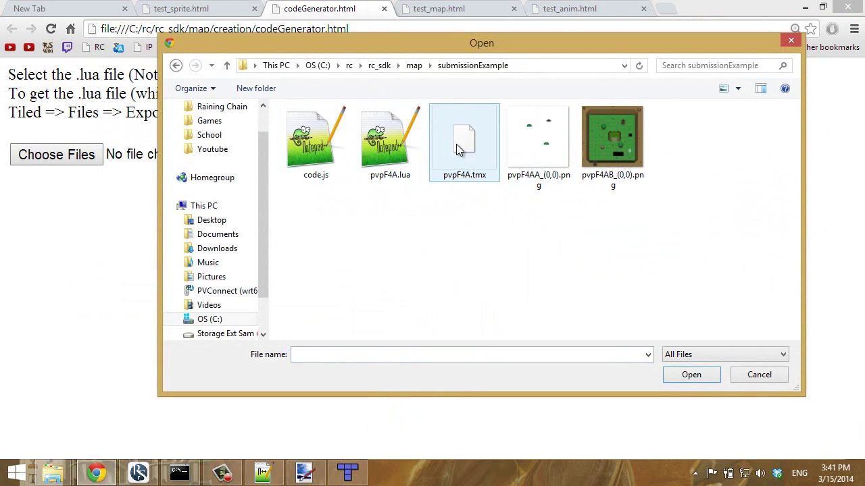
{"action": "double_click", "coordinate": [413, 140]}
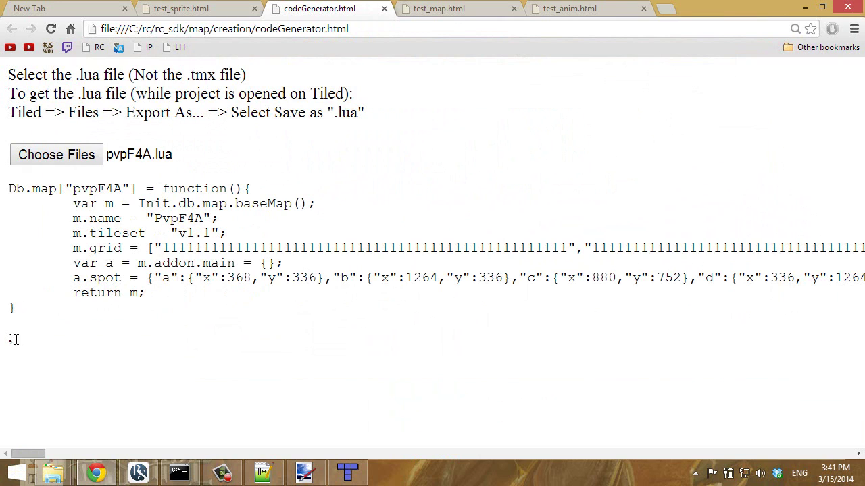
Step: Select parts of the generated Db.map["pvpF4A"] code: grid row, a.spot line, name and tileset, whole block
{"action": "left_click_drag", "start_coordinate": [14, 340], "coordinate": [15, 177]}
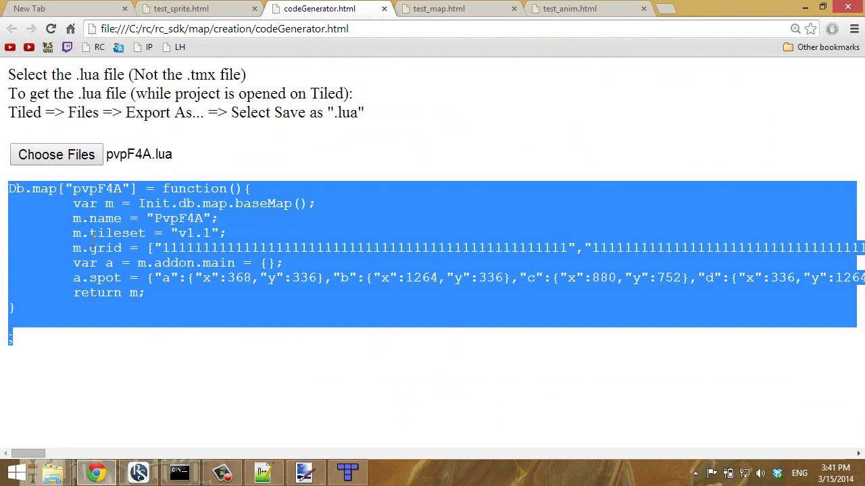
{"action": "double_click", "coordinate": [273, 247]}
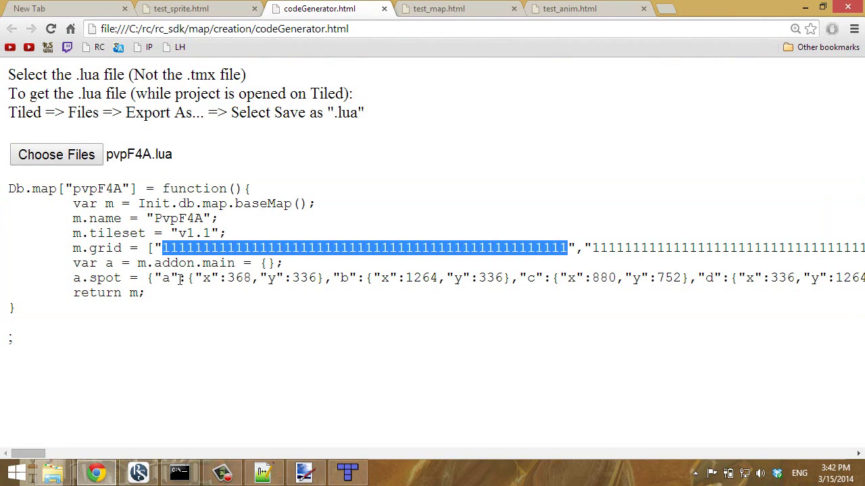
{"action": "left_click_drag", "start_coordinate": [162, 278], "coordinate": [309, 279]}
{"action": "left_click", "coordinate": [231, 248]}
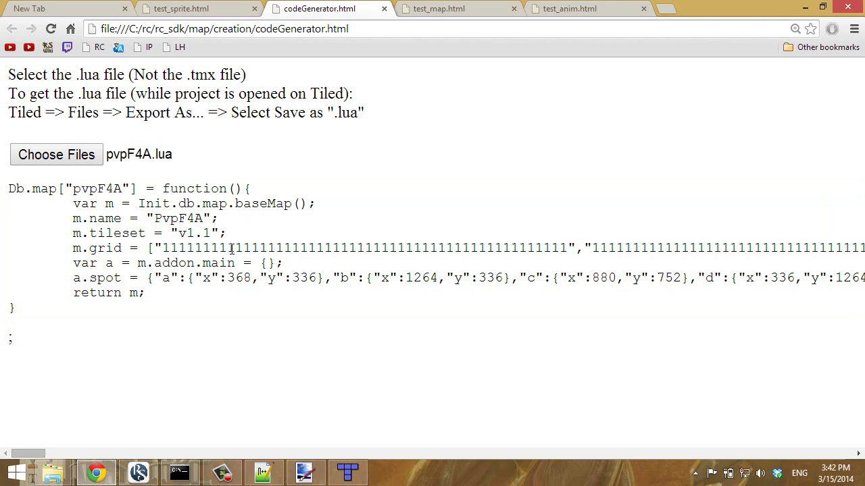
{"action": "left_click_drag", "start_coordinate": [154, 221], "coordinate": [148, 219]}
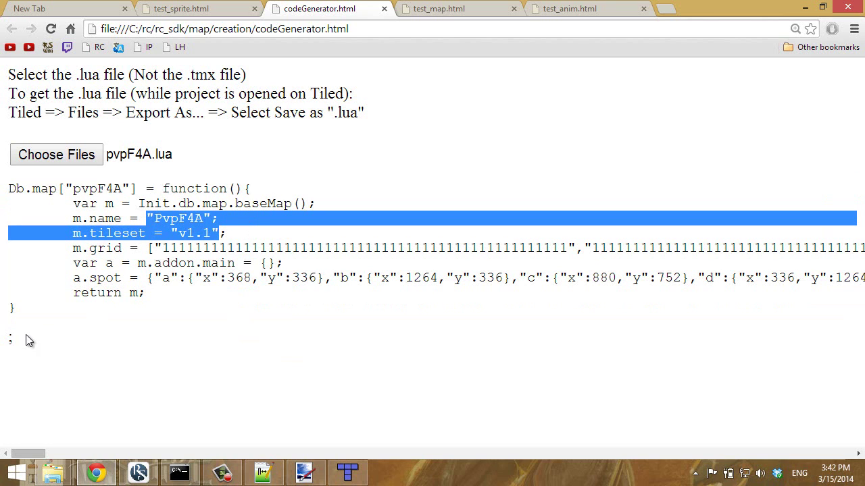
{"action": "left_click_drag", "start_coordinate": [28, 341], "coordinate": [11, 184]}
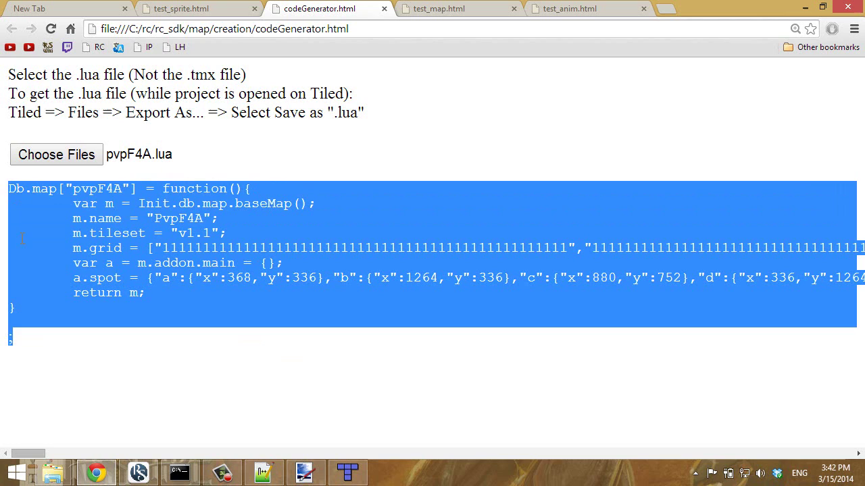
{"action": "left_click", "coordinate": [286, 271]}
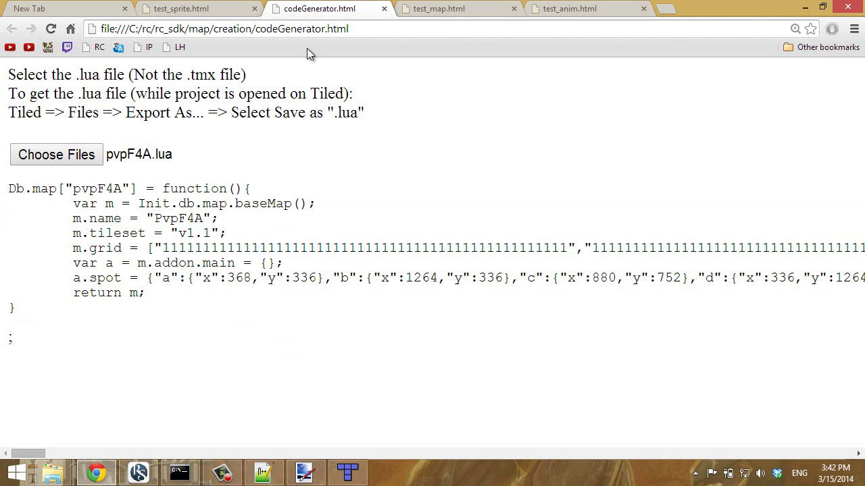
Step: Load code.js, pvpF4AA_(0,0).png and pvpF4AB_(0,0).png into the test_map.html map tester
{"action": "left_click", "coordinate": [432, 9]}
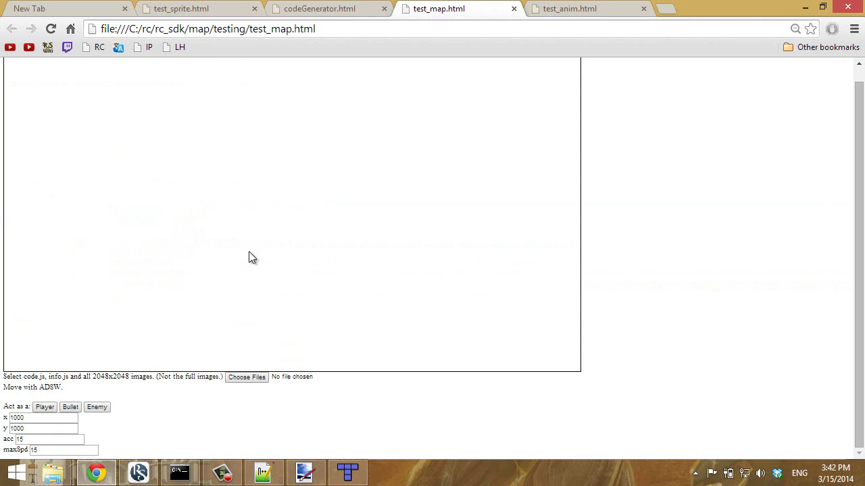
{"action": "left_click", "coordinate": [251, 376]}
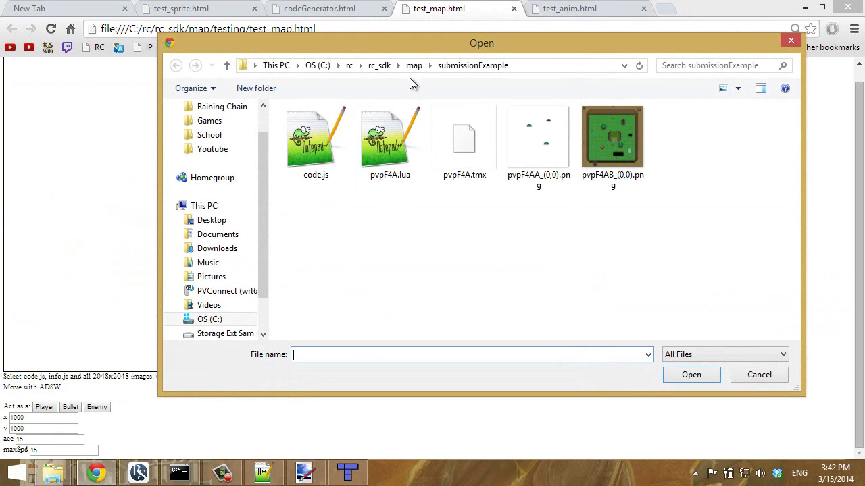
{"action": "left_click", "coordinate": [325, 141]}
{"action": "left_click", "coordinate": [554, 141], "text": "ctrl"}
{"action": "left_click", "coordinate": [624, 154], "text": "ctrl"}
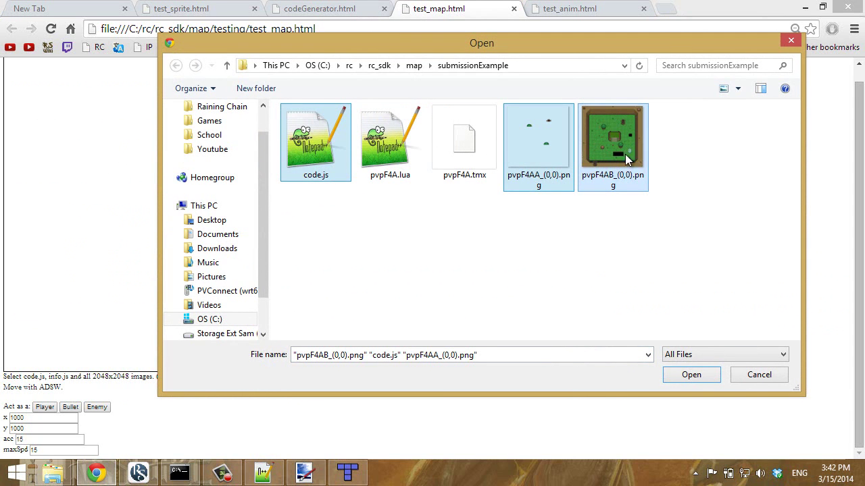
{"action": "left_click", "coordinate": [685, 381]}
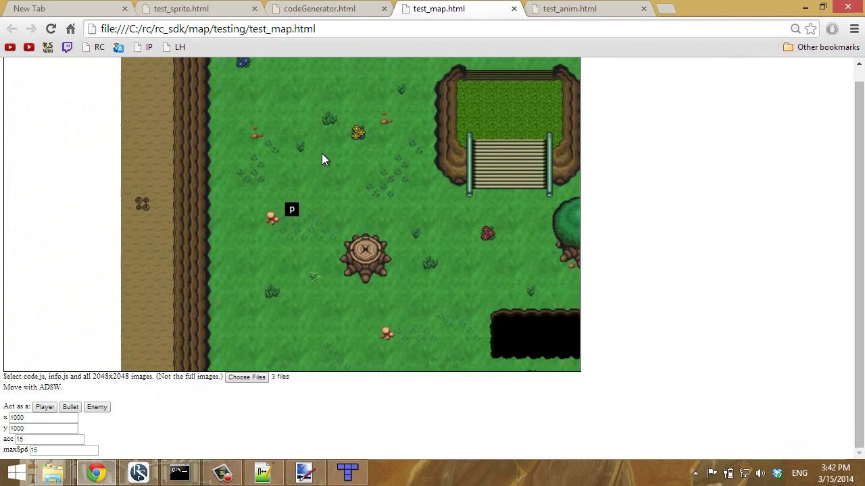
Step: Walk the player around the test map with W/A/S/D, past the road, cliffs and stairs
{"action": "key", "text": "d"}
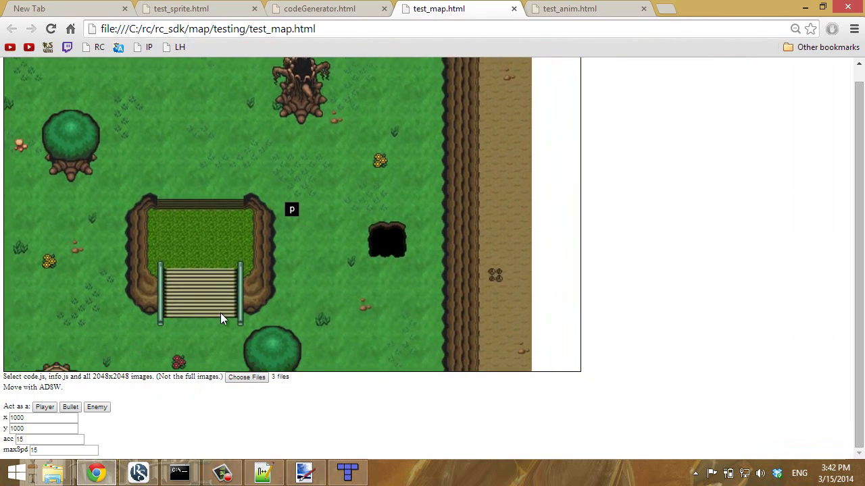
{"action": "key", "text": "s"}
{"action": "key", "text": "a"}
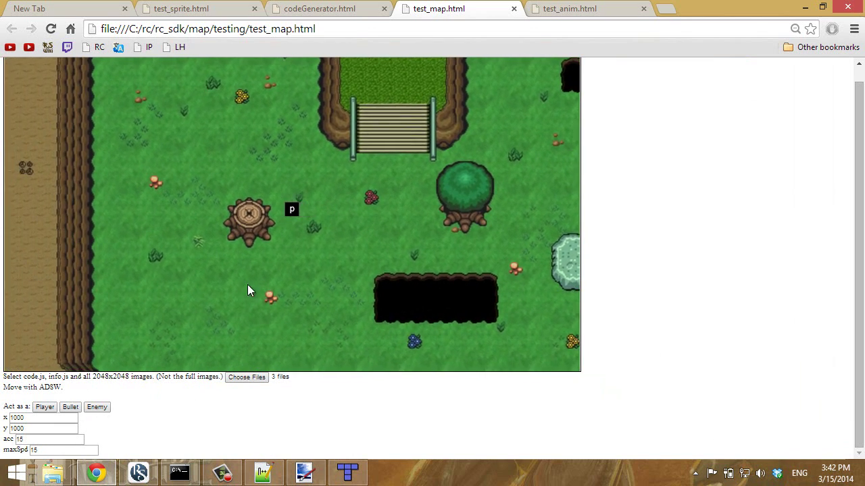
{"action": "key", "text": "w"}
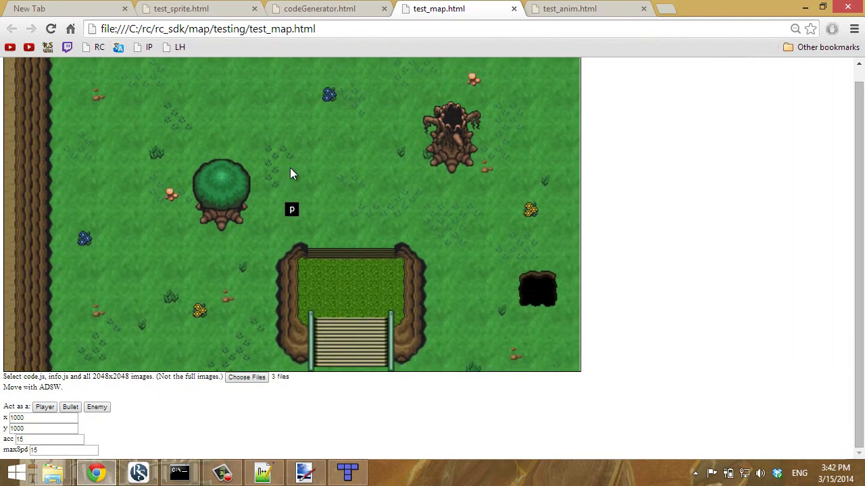
{"action": "key", "text": "s"}
{"action": "key", "text": "a"}
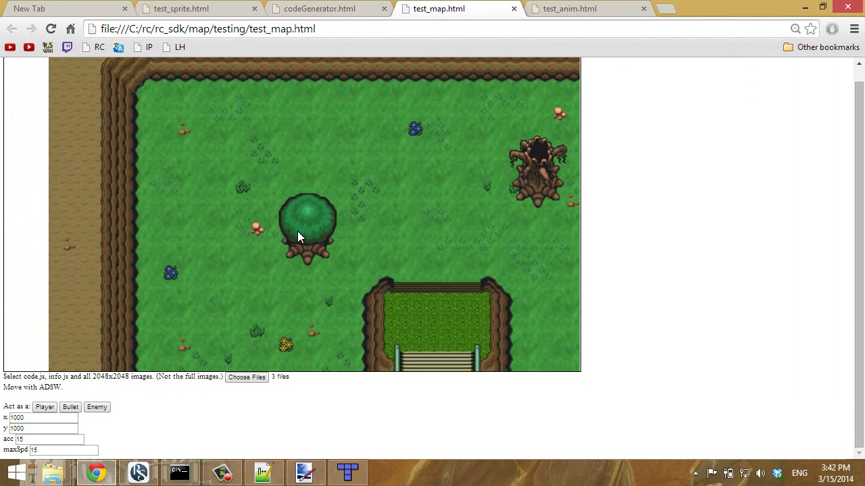
{"action": "key", "text": "d"}
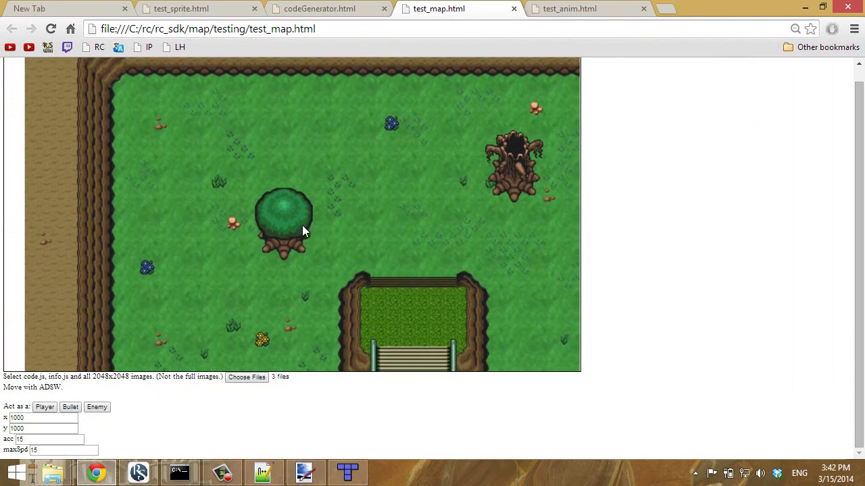
{"action": "key", "text": "a"}
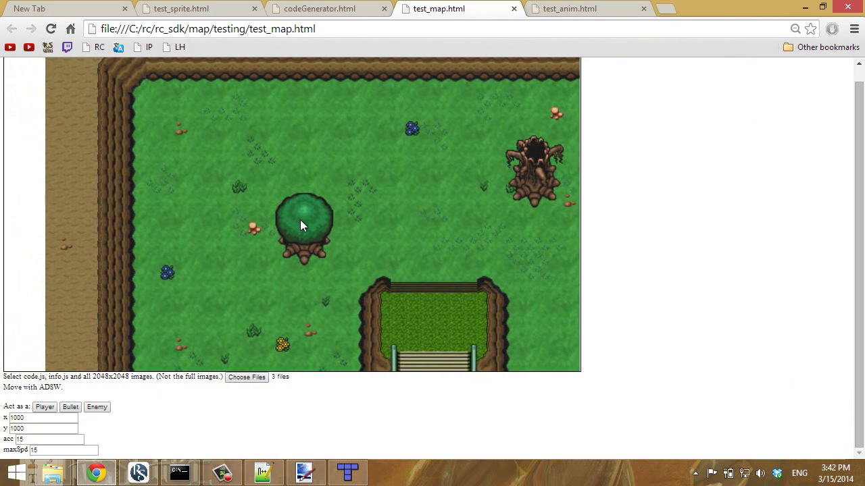
{"action": "key", "text": "d"}
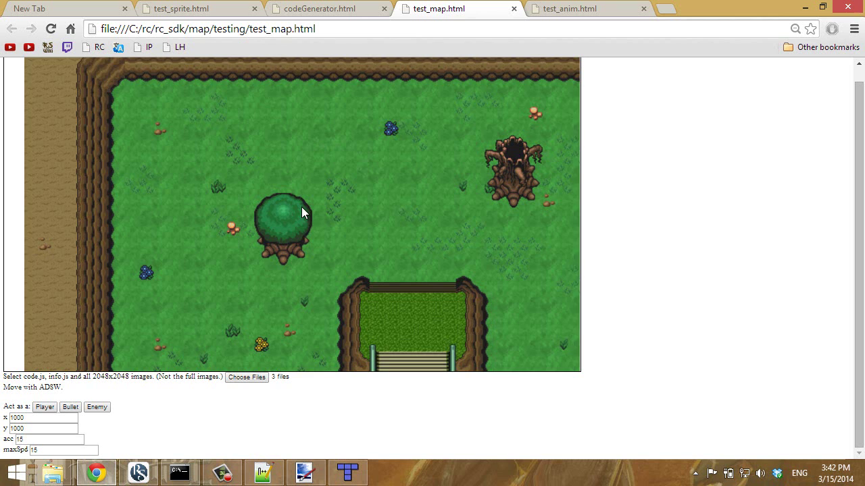
{"action": "key", "text": "a"}
{"action": "key", "text": "a"}
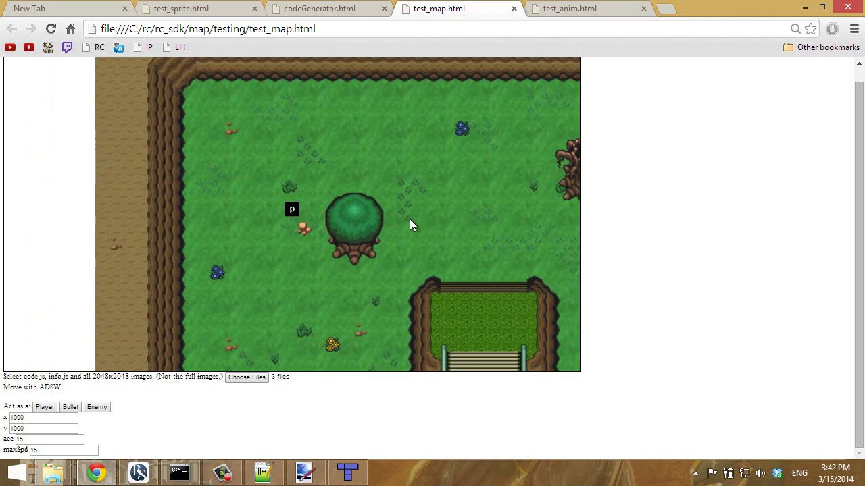
{"action": "key", "text": "s"}
{"action": "key", "text": "s"}
{"action": "key", "text": "d"}
{"action": "key", "text": "a"}
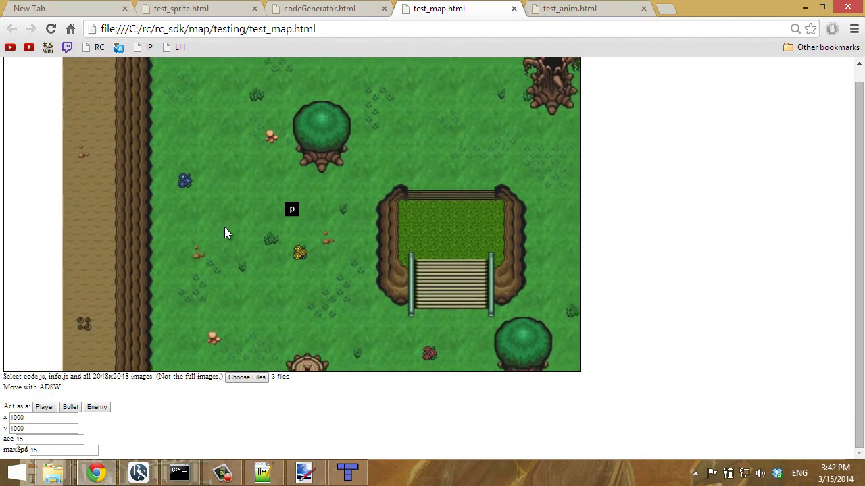
{"action": "key", "text": "s"}
{"action": "key", "text": "d"}
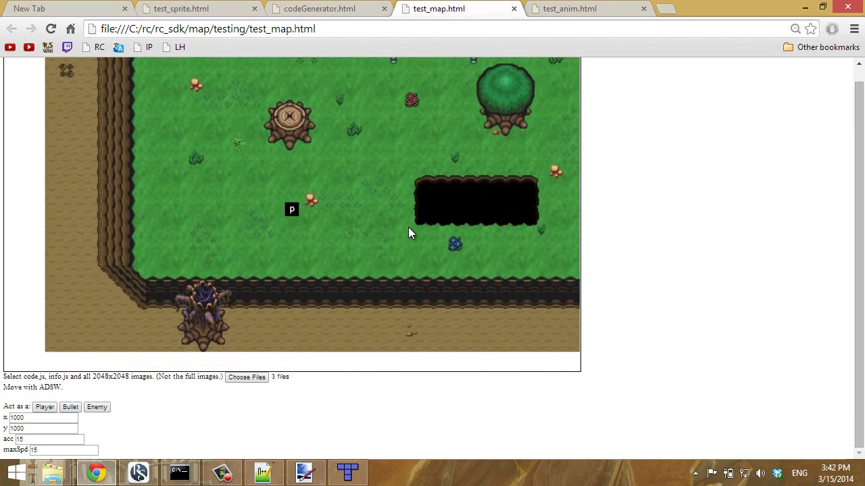
{"action": "key", "text": "w"}
{"action": "key", "text": "d"}
{"action": "key", "text": "s"}
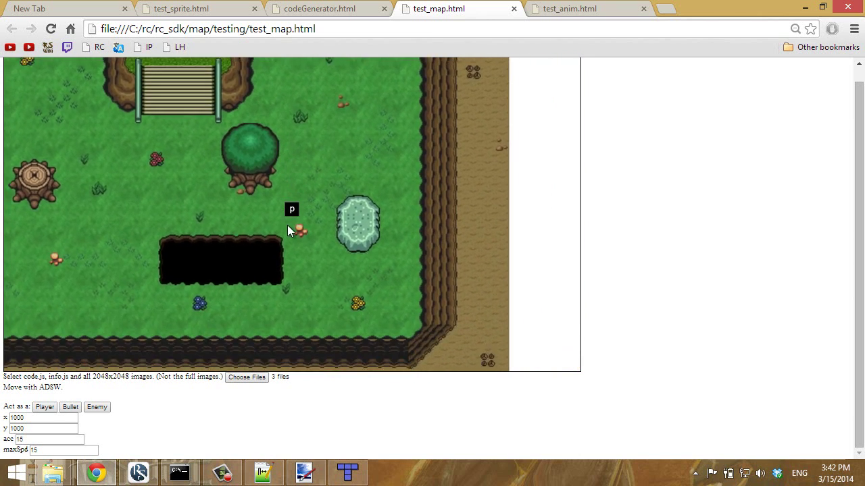
{"action": "key", "text": "a"}
{"action": "key", "text": "s"}
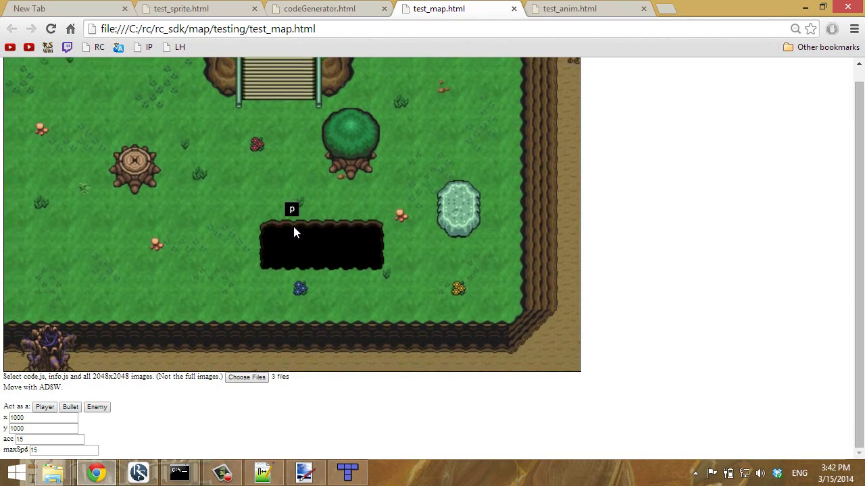
{"action": "key", "text": "a"}
{"action": "key", "text": "s"}
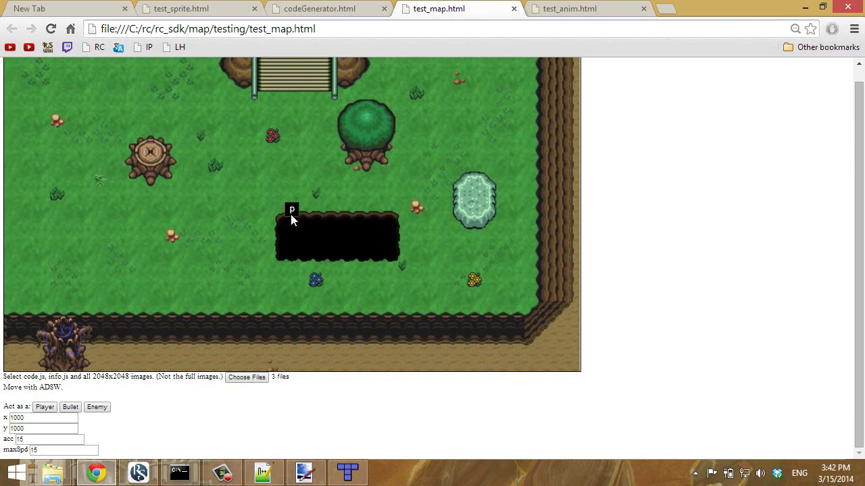
{"action": "key", "text": "w"}
{"action": "key", "text": "d"}
{"action": "key", "text": "a"}
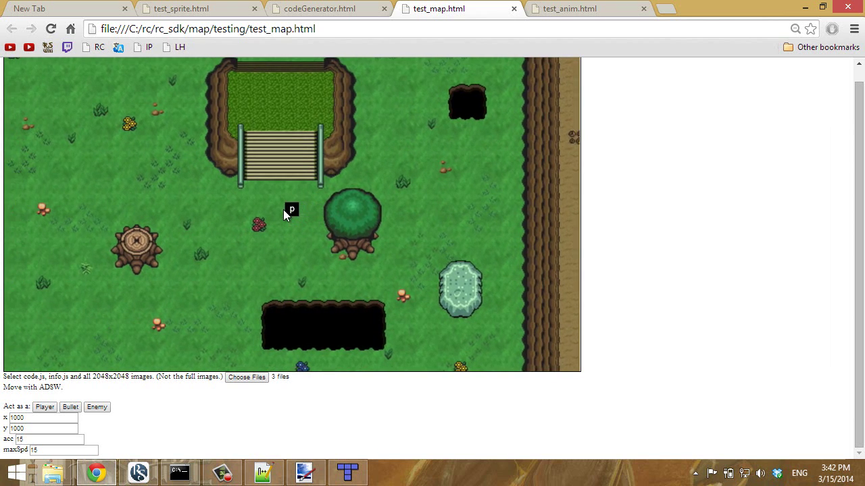
{"action": "key", "text": "a"}
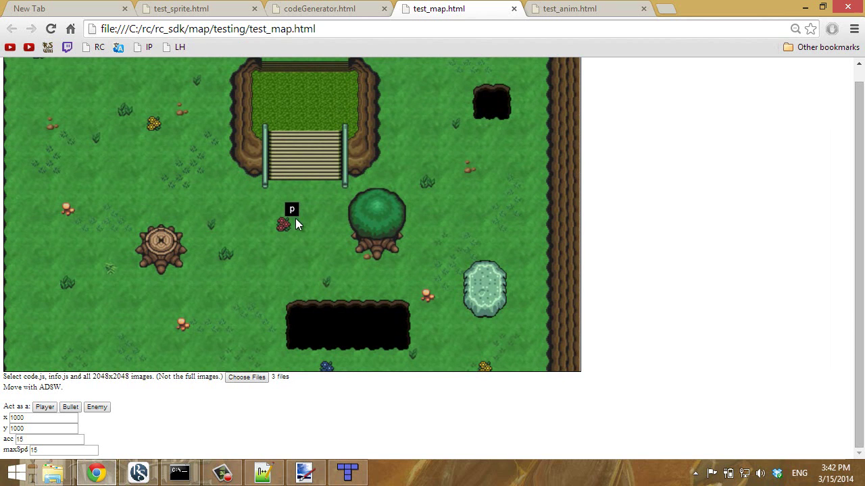
Step: Walk the player north-east into the black hole and around the new area
{"action": "key", "text": "d"}
{"action": "key", "text": "w"}
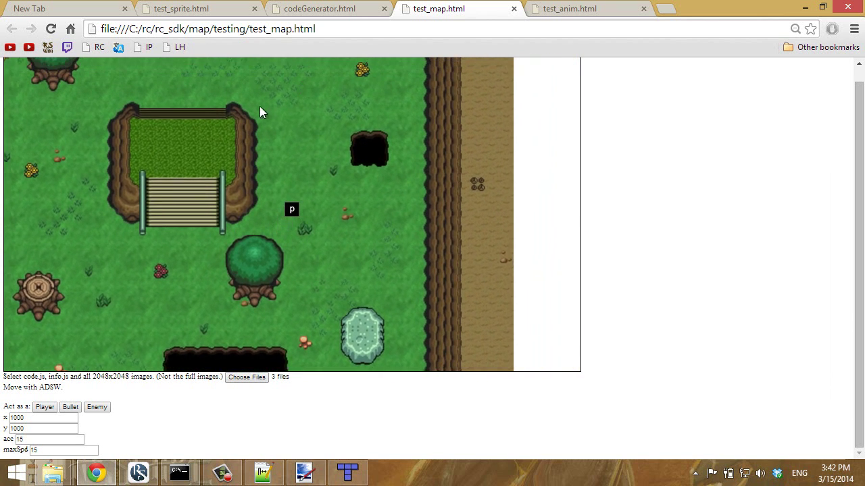
{"action": "key", "text": "d"}
{"action": "key", "text": "w"}
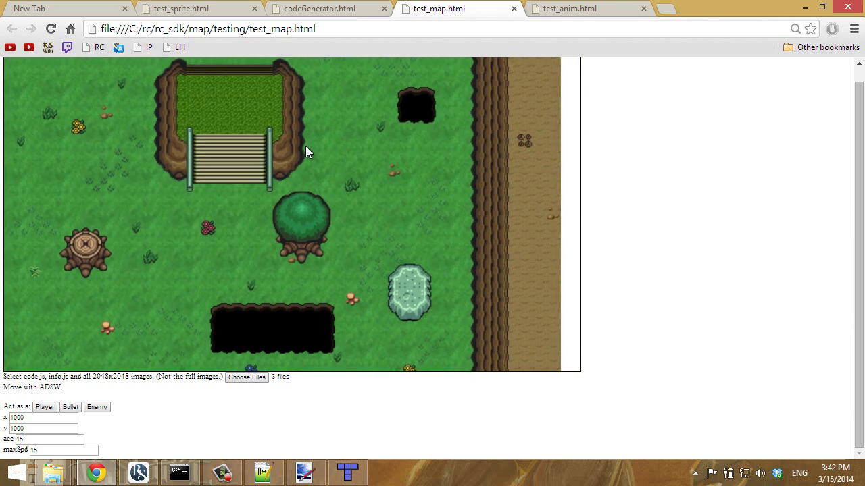
{"action": "key", "text": "a"}
{"action": "key", "text": "s"}
{"action": "key", "text": "w"}
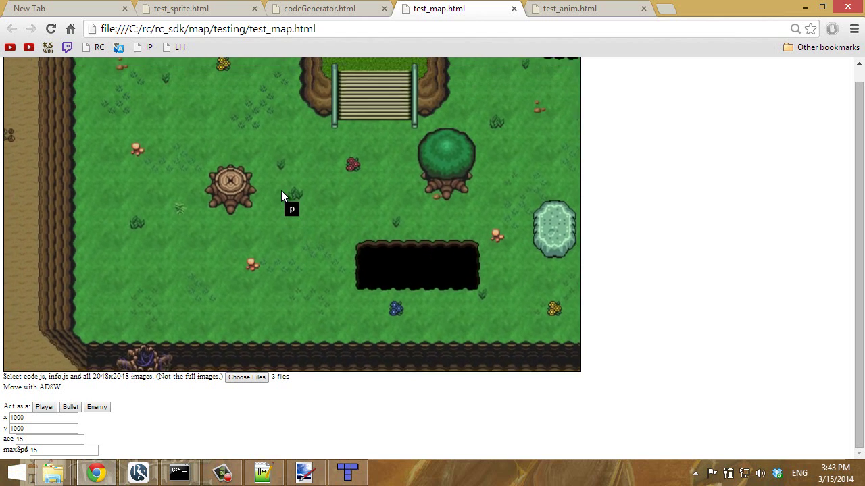
Step: Make the character act as a Bullet, briefly a Player, then Bullet again, moving it around
{"action": "left_click", "coordinate": [70, 407]}
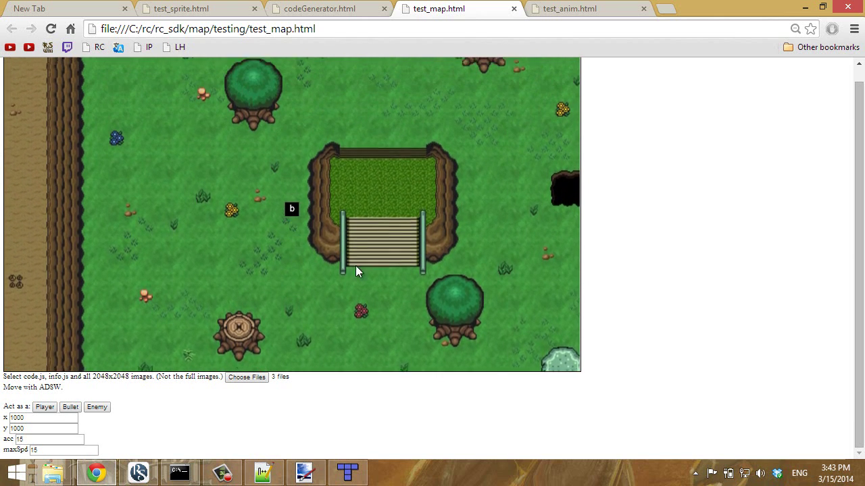
{"action": "key", "text": "s"}
{"action": "left_click", "coordinate": [44, 407]}
{"action": "left_click", "coordinate": [69, 407]}
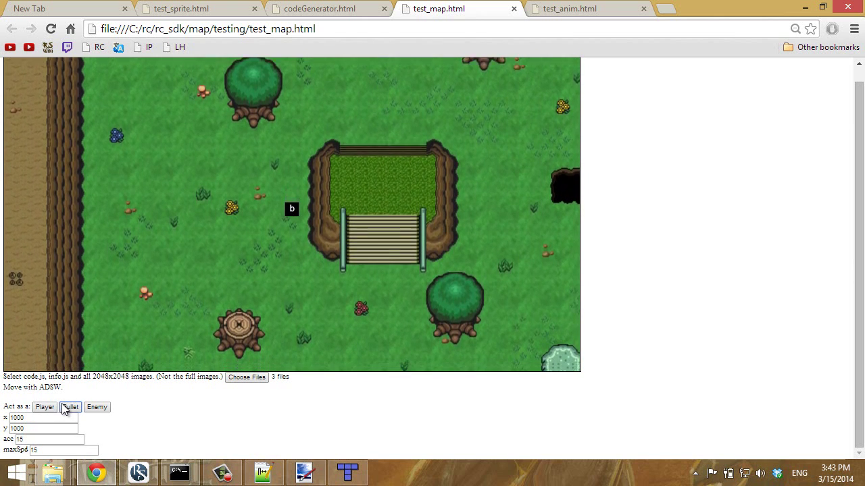
{"action": "key", "text": "w"}
{"action": "key", "text": "a"}
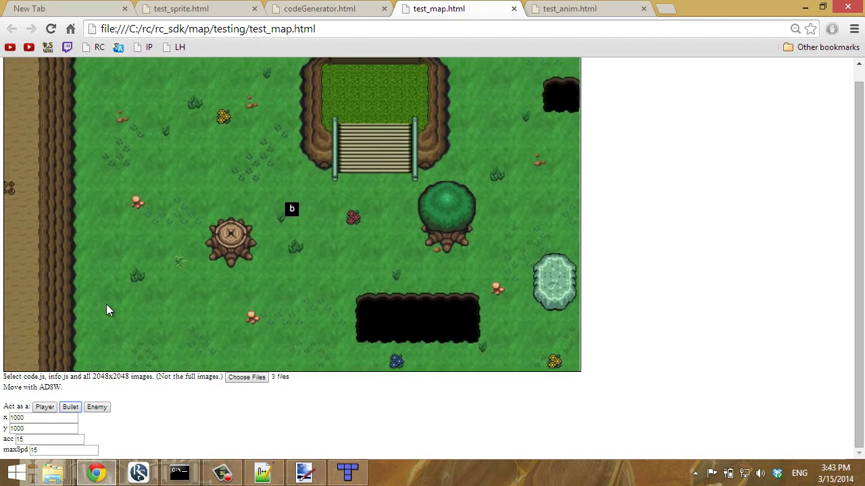
{"action": "key", "text": "alt+Tab"}
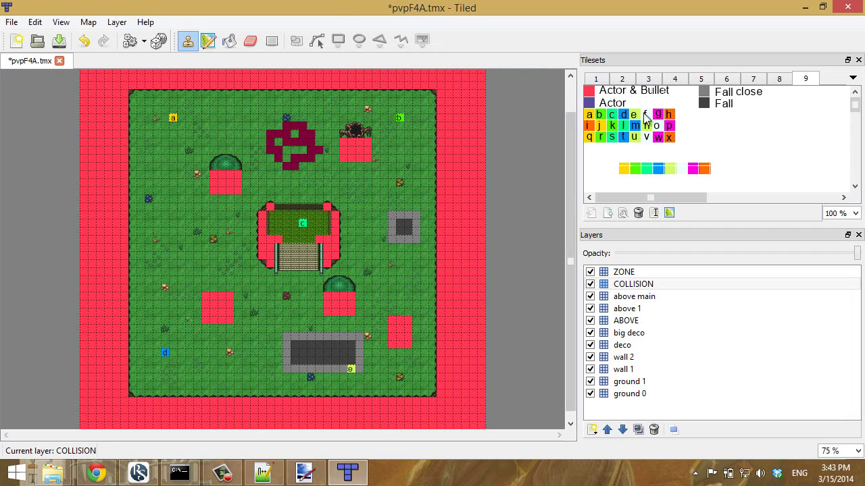
Step: Browse the wooden fence and collision marker tilesets, then undo the recent collision tile edits
{"action": "left_click", "coordinate": [596, 79]}
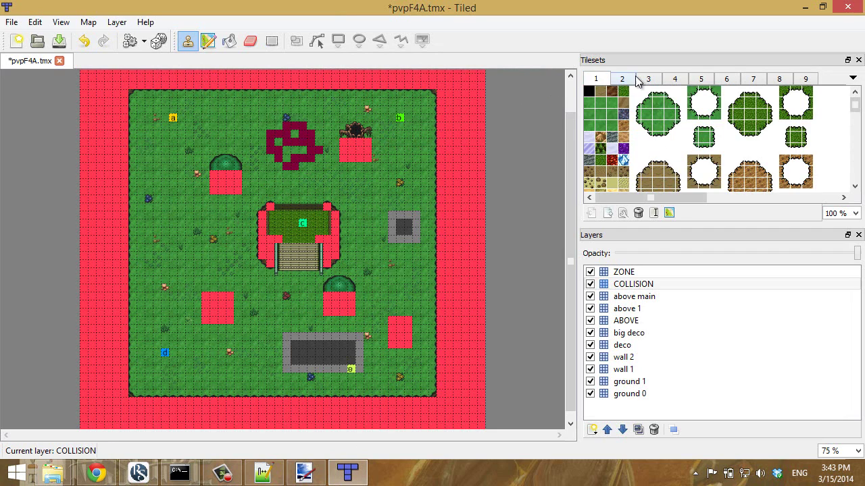
{"action": "left_click", "coordinate": [647, 79]}
{"action": "left_click", "coordinate": [804, 79]}
{"action": "left_click", "coordinate": [591, 93]}
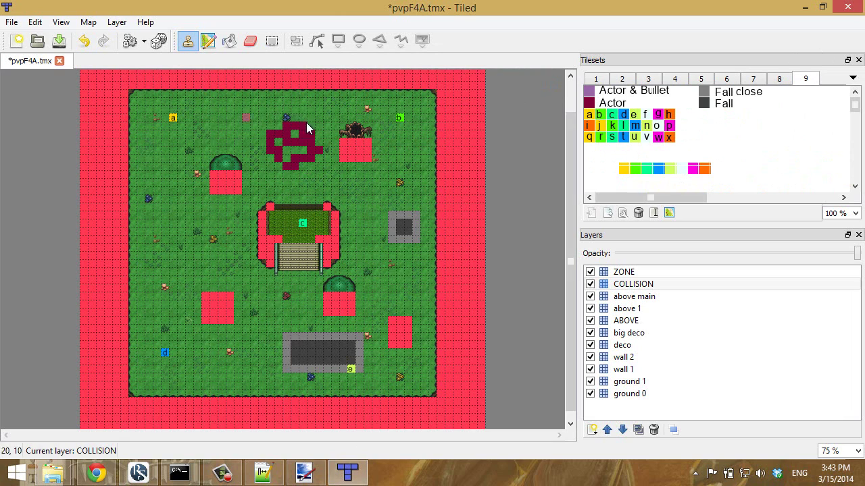
{"action": "key", "text": "ctrl+z"}
{"action": "key", "text": "ctrl+z"}
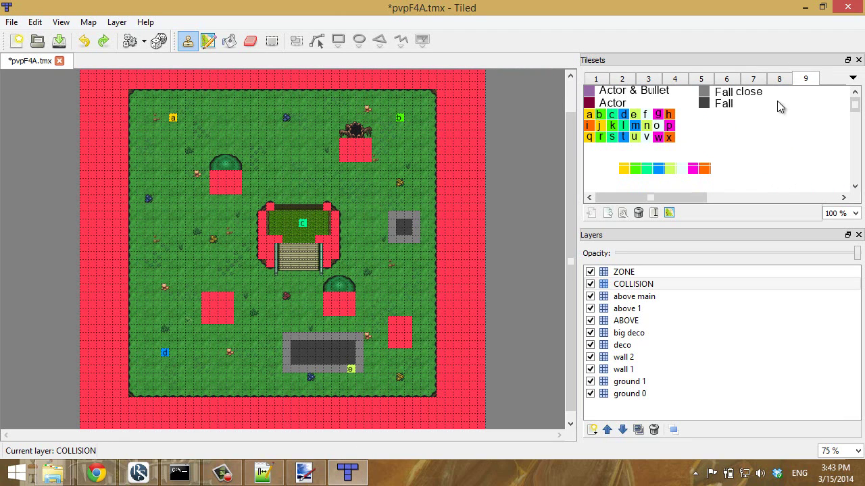
Step: Look at the brick and ring tilesets and drag the Tilesets/Layers splitter down for more room
{"action": "left_click", "coordinate": [676, 79]}
{"action": "left_click", "coordinate": [612, 82]}
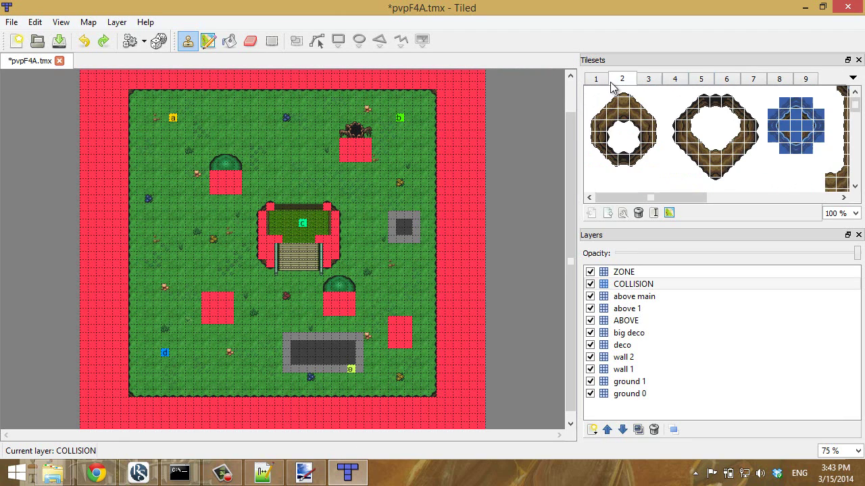
{"action": "left_click", "coordinate": [601, 80]}
{"action": "scroll", "coordinate": [653, 120], "scroll_direction": "down", "scroll_amount": 5}
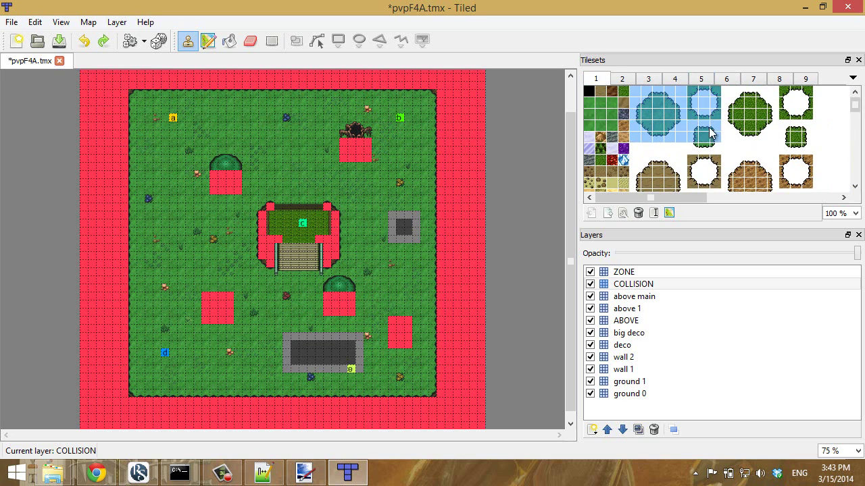
{"action": "left_click_drag", "start_coordinate": [733, 225], "coordinate": [745, 349]}
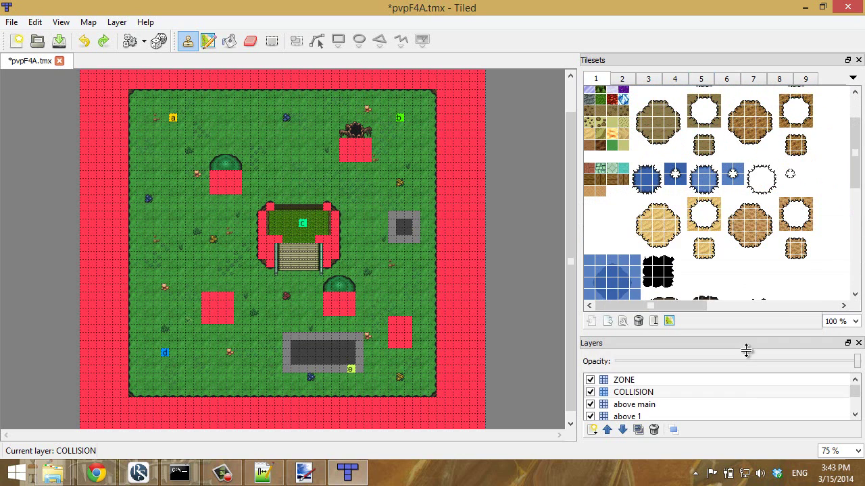
Step: Stamp the brown ring tile block onto the map, then undo it
{"action": "left_click", "coordinate": [629, 81]}
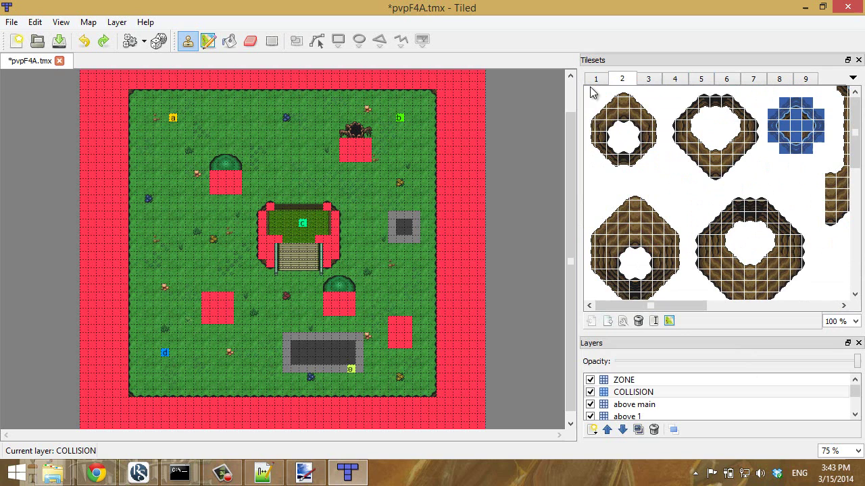
{"action": "left_click_drag", "start_coordinate": [592, 93], "coordinate": [659, 172]}
{"action": "left_click", "coordinate": [280, 141]}
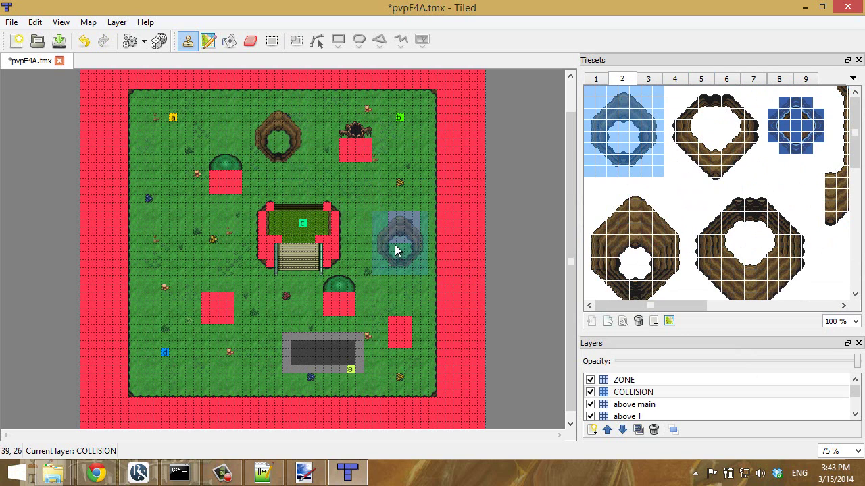
{"action": "key", "text": "ctrl+z"}
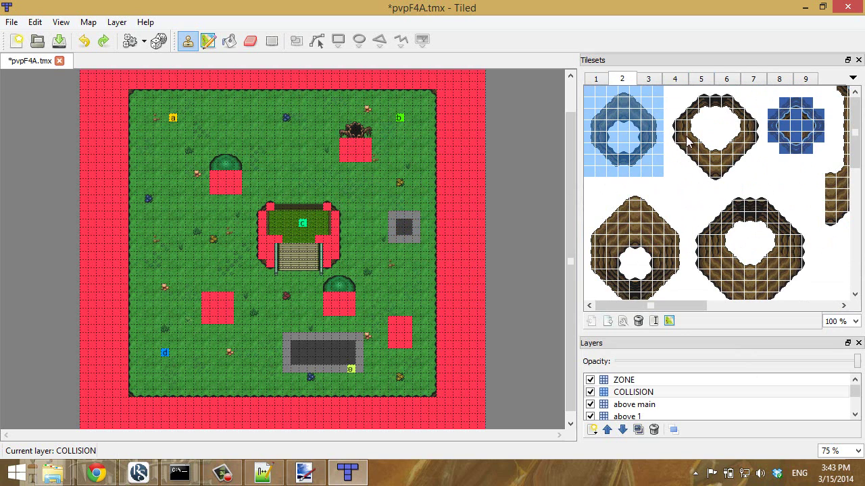
Step: Pick stair tiles, return to the collision markers, then focus the browser's test map
{"action": "left_click", "coordinate": [648, 80]}
{"action": "left_click_drag", "start_coordinate": [629, 127], "coordinate": [647, 89]}
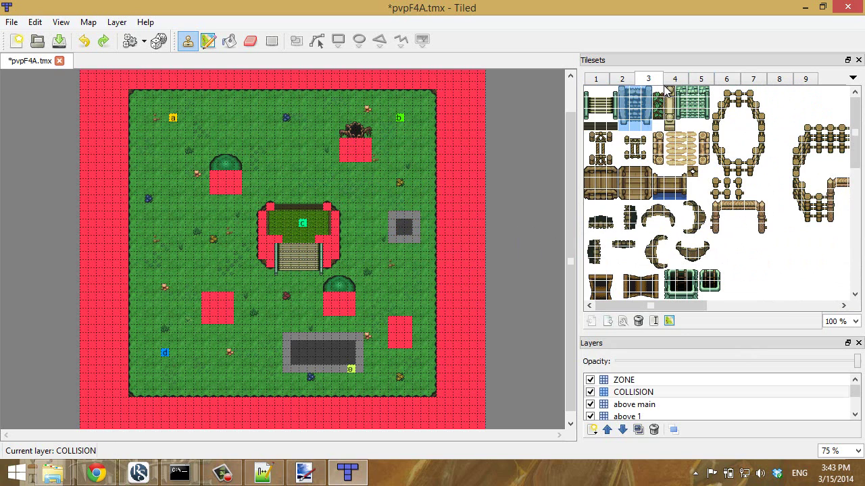
{"action": "left_click", "coordinate": [805, 80]}
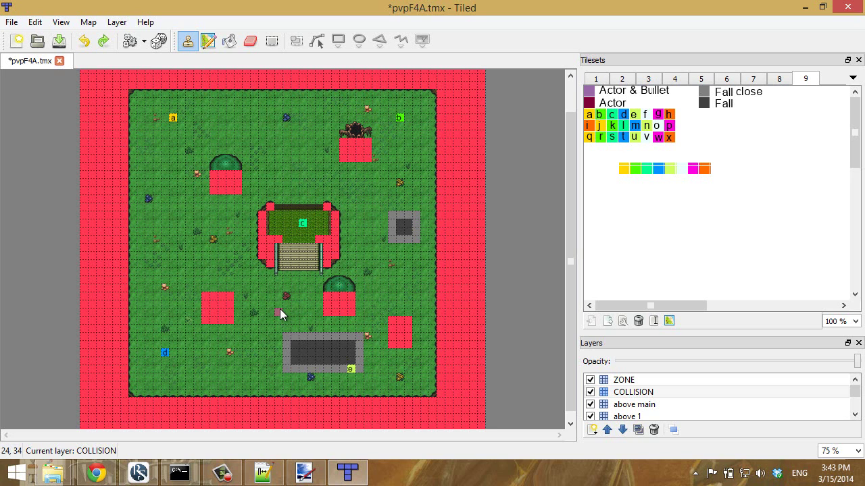
{"action": "left_click", "coordinate": [101, 473]}
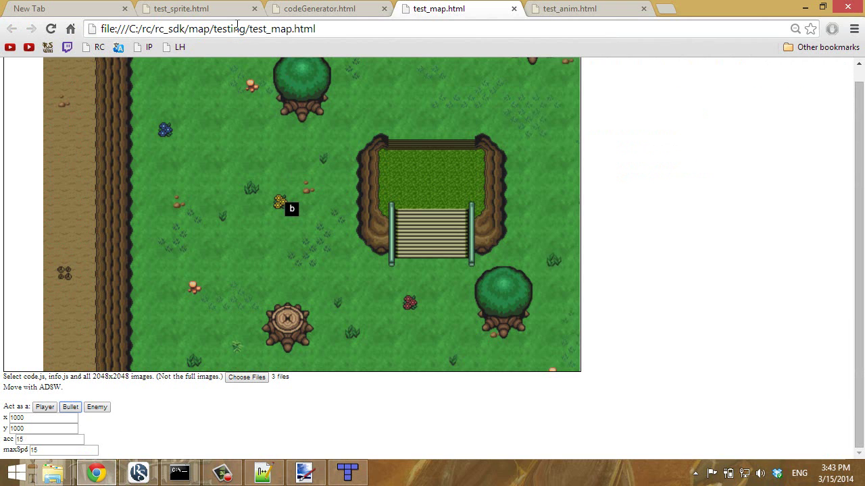
{"action": "left_click", "coordinate": [298, 177]}
Step: Move the bullet character down-right, then left and up with S, D, A, W
{"action": "key", "text": "s"}
{"action": "key", "text": "d"}
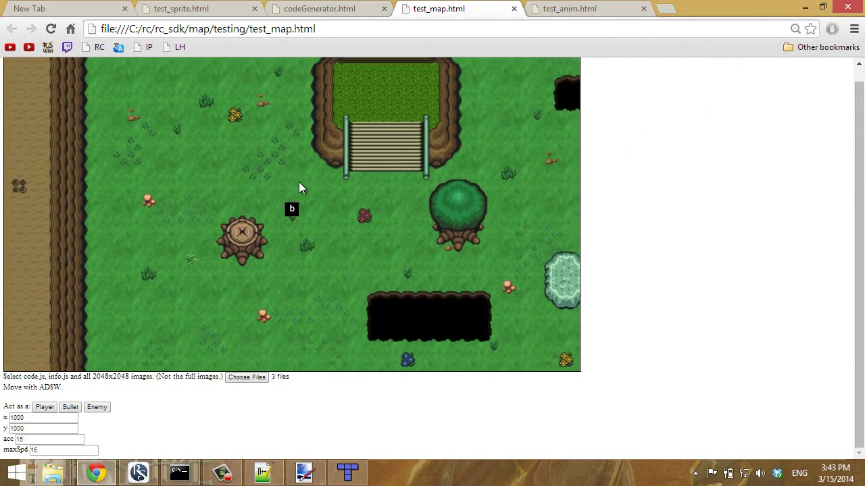
{"action": "key", "text": "a"}
{"action": "key", "text": "w"}
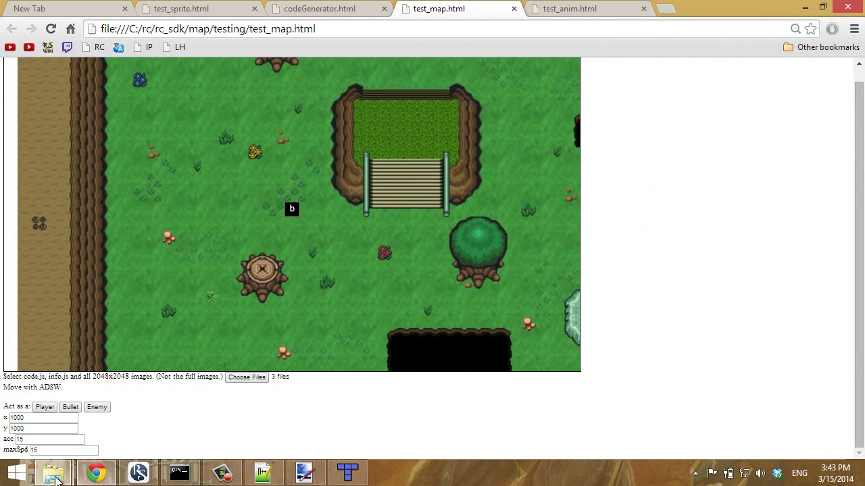
Step: Go from the map creation folder up to rc_sdk, peek into quest, then return to Chrome
{"action": "mouse_move", "coordinate": [54, 473]}
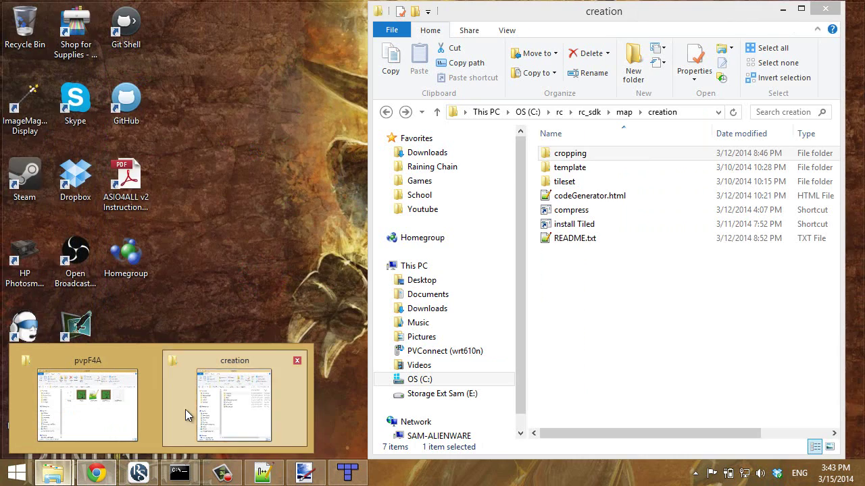
{"action": "left_click", "coordinate": [185, 410]}
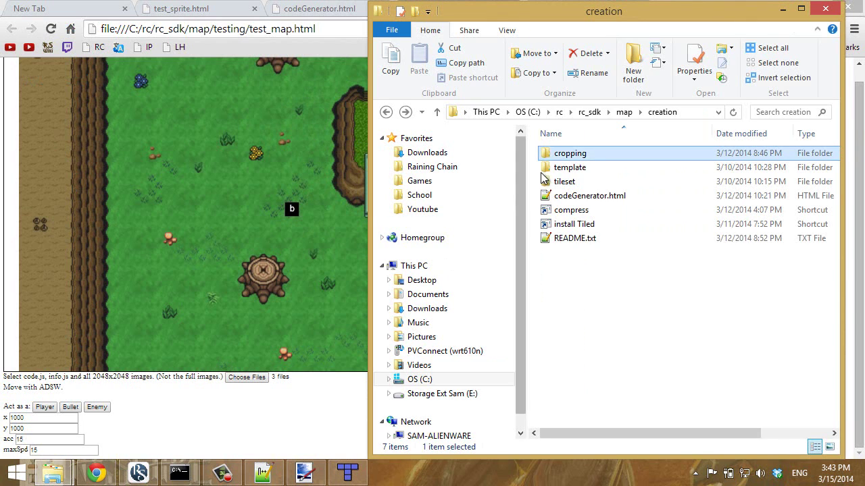
{"action": "left_click", "coordinate": [610, 112]}
{"action": "left_click", "coordinate": [591, 112]}
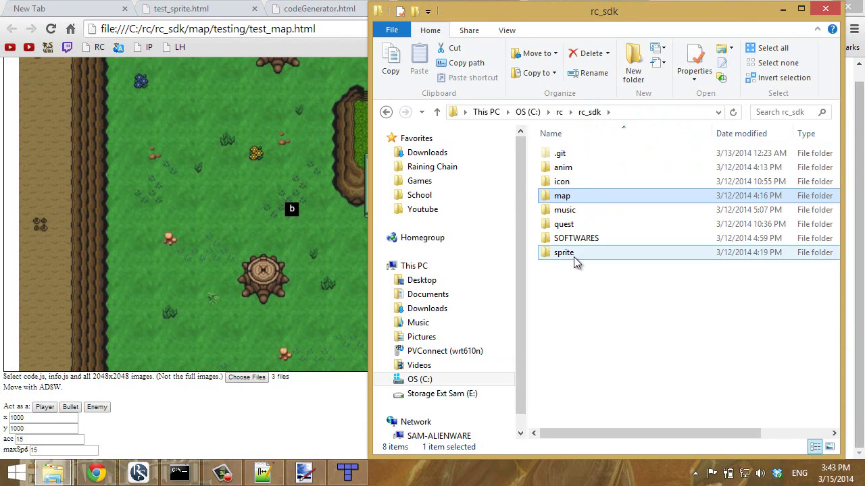
{"action": "double_click", "coordinate": [574, 229]}
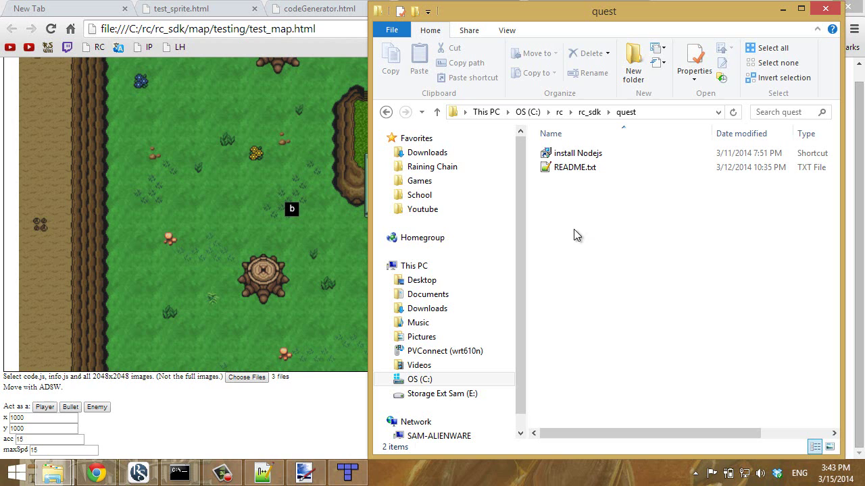
{"action": "left_click", "coordinate": [386, 113]}
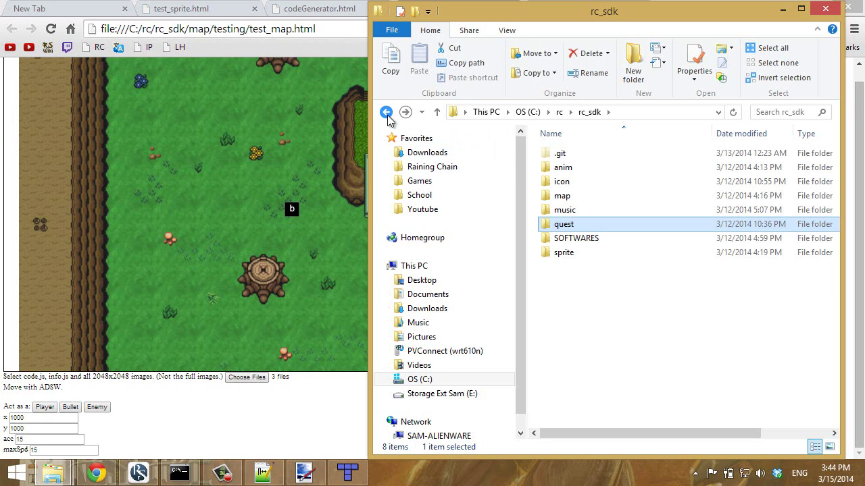
{"action": "left_click", "coordinate": [319, 145]}
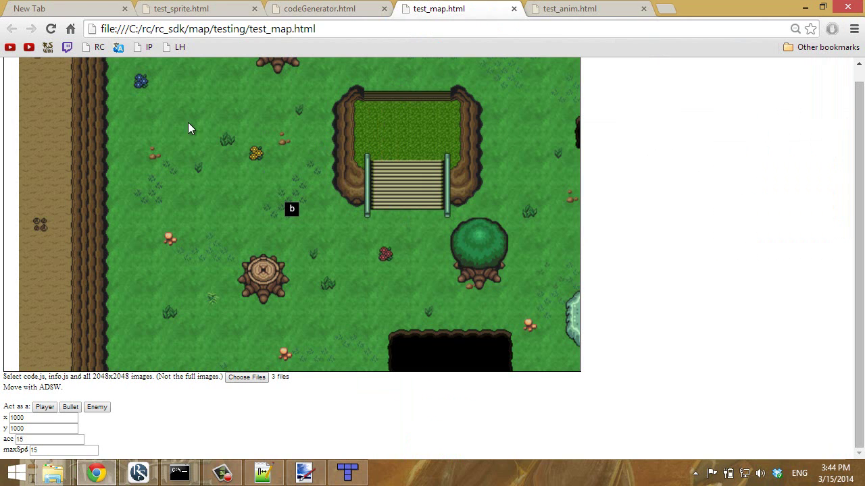
Step: Walk the player diagonally up-left, up-right, down-left and down-right across the test map
{"action": "key", "text": "w+a"}
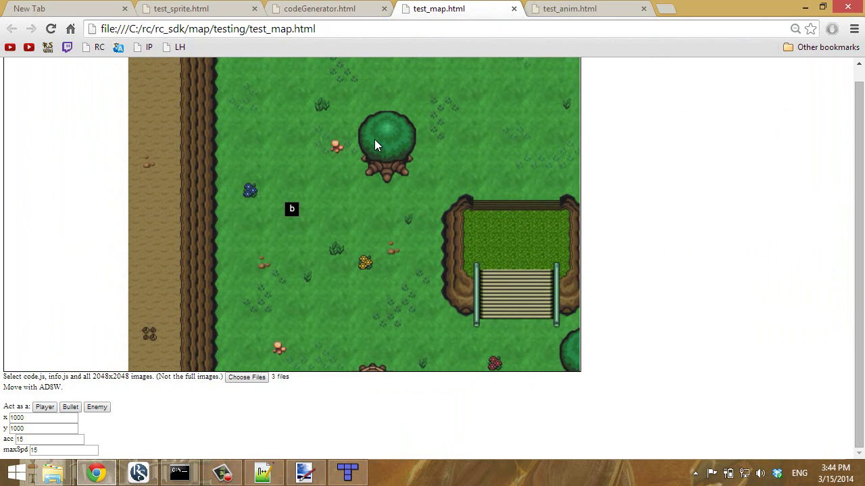
{"action": "key", "text": "w+d"}
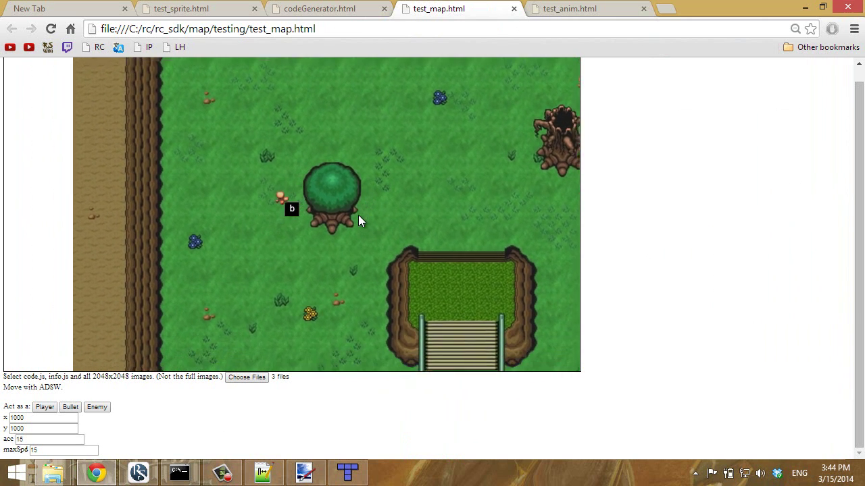
{"action": "key", "text": "s+a"}
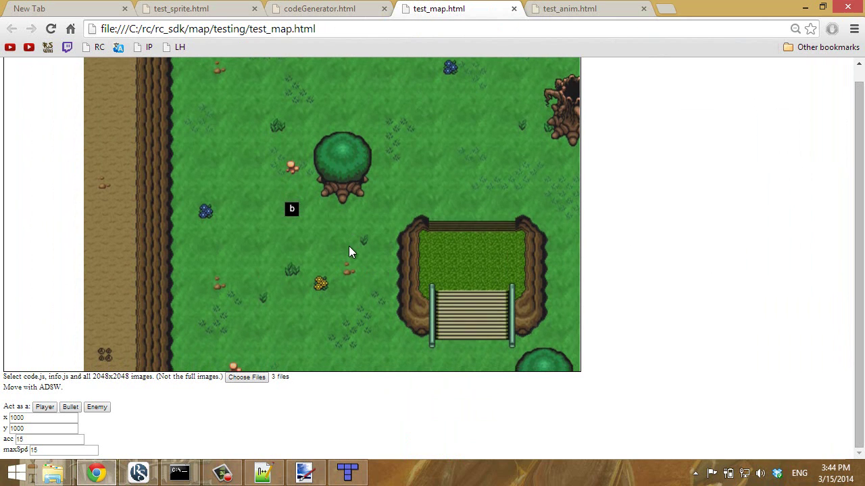
{"action": "key", "text": "s+d"}
{"action": "key", "text": "w+d"}
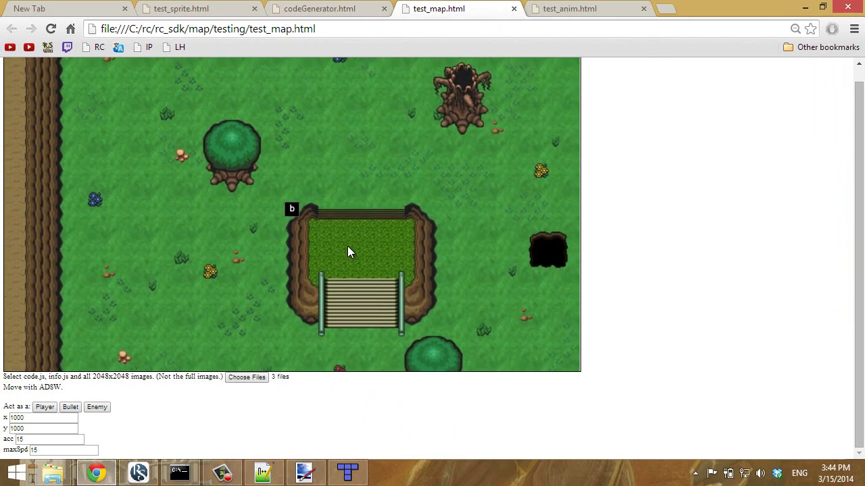
{"action": "key", "text": "s+a"}
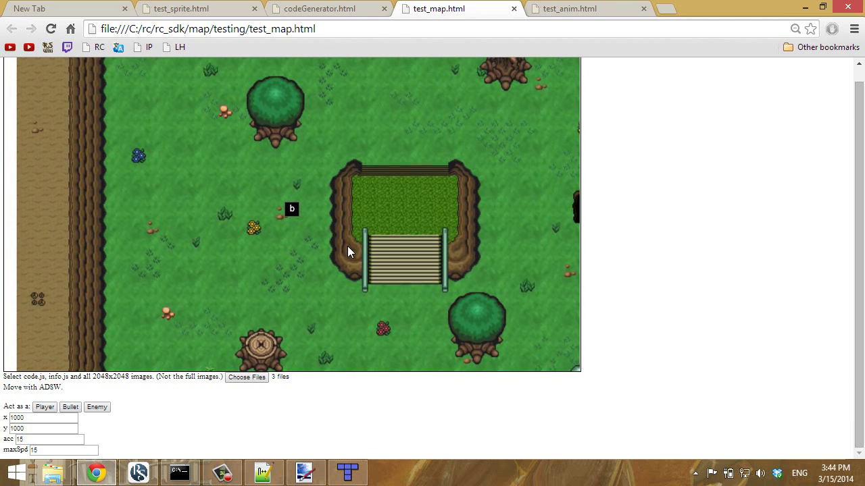
{"action": "key", "text": "s+a"}
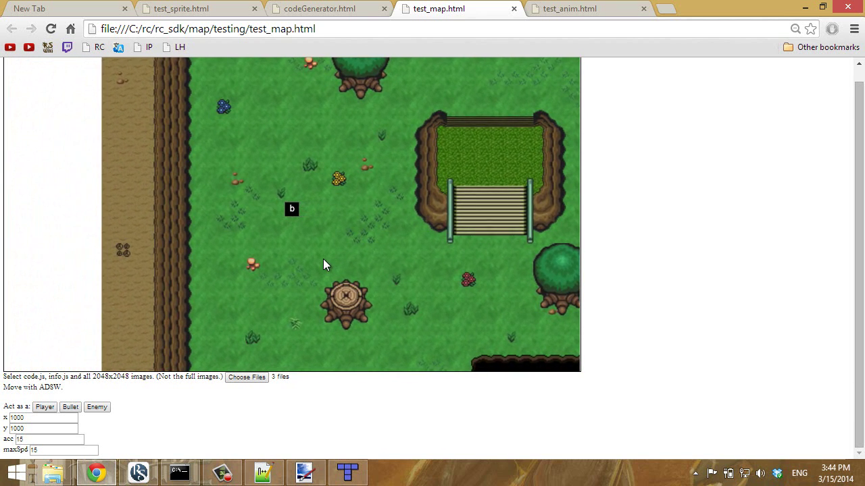
Step: Keep walking the player up, right, down and left around the edited terrain
{"action": "key", "text": "w"}
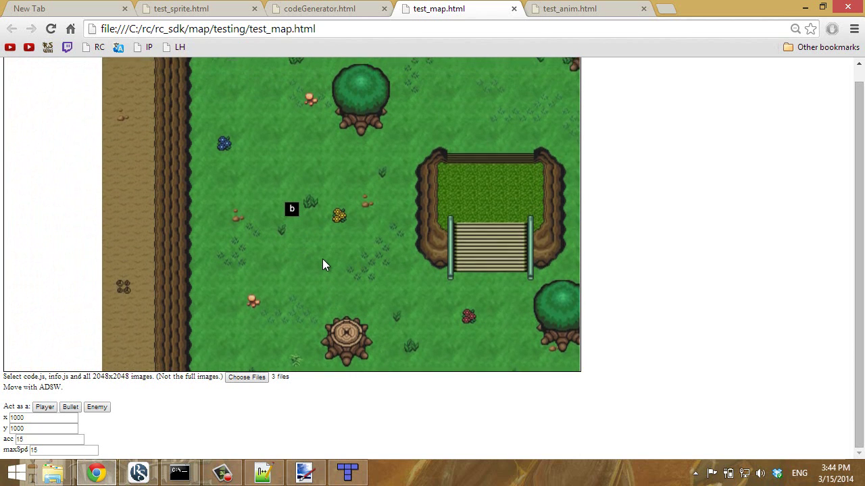
{"action": "key", "text": "w+d"}
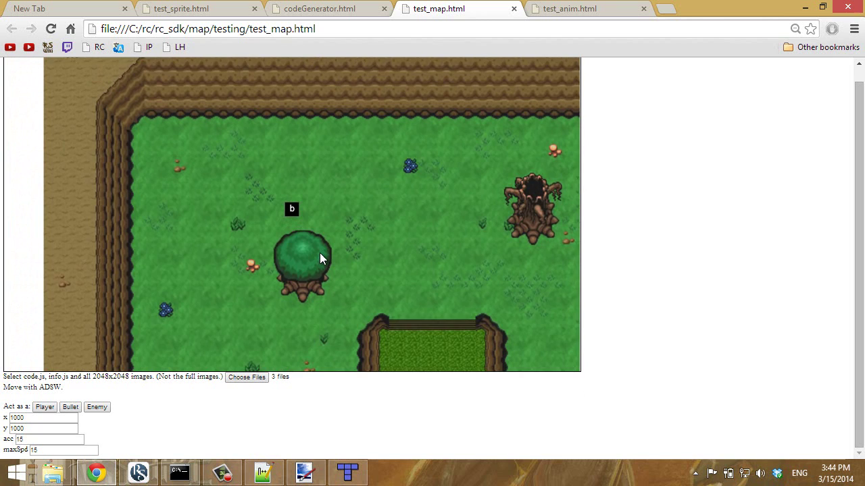
{"action": "key", "text": "s"}
{"action": "key", "text": "a"}
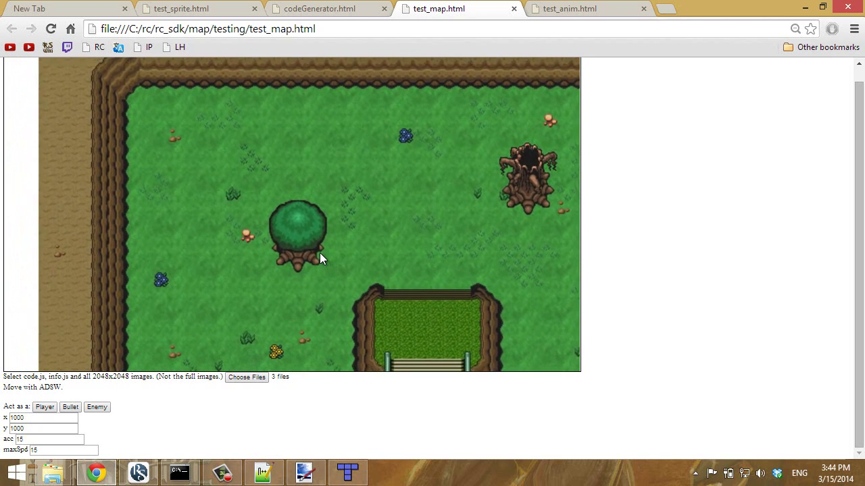
{"action": "key", "text": "w+a"}
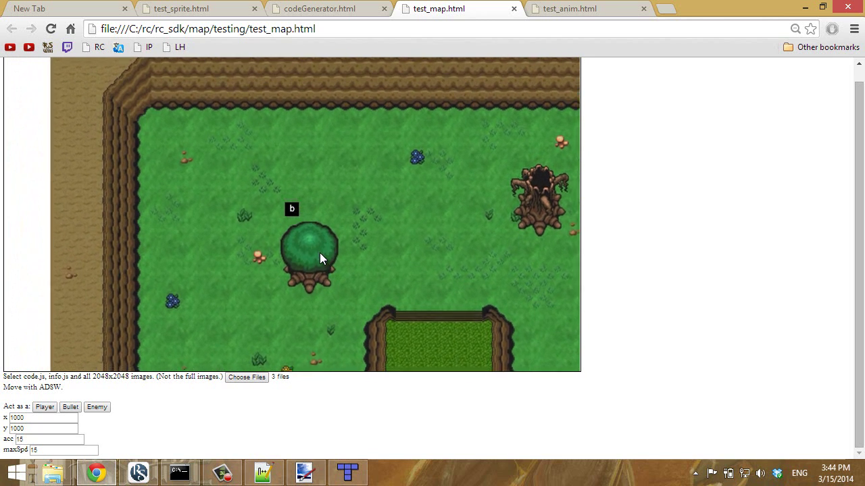
{"action": "key", "text": "s"}
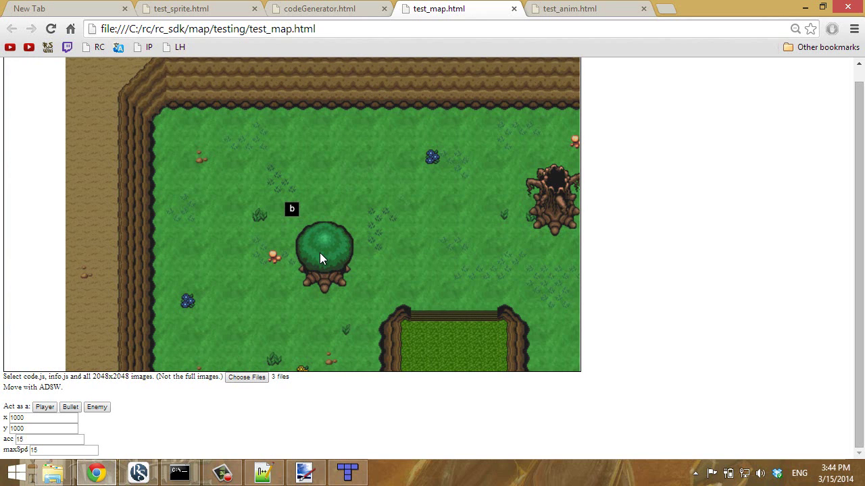
{"action": "key", "text": "s"}
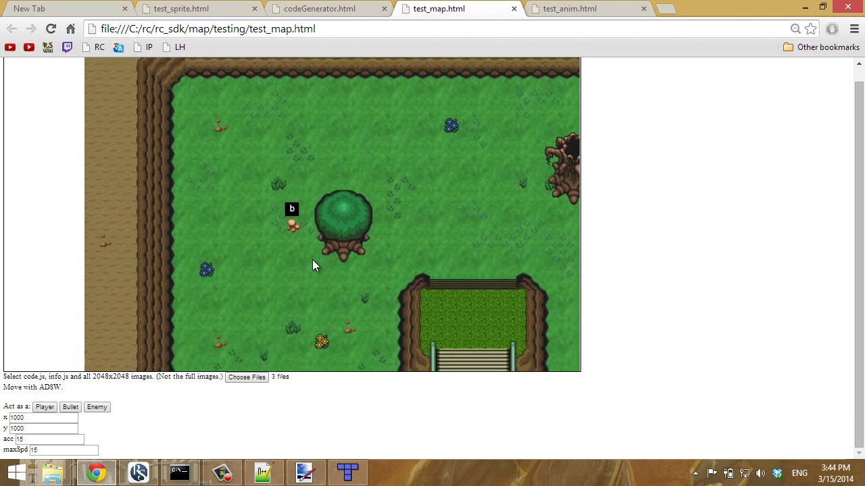
{"action": "key", "text": "d"}
{"action": "key", "text": "d"}
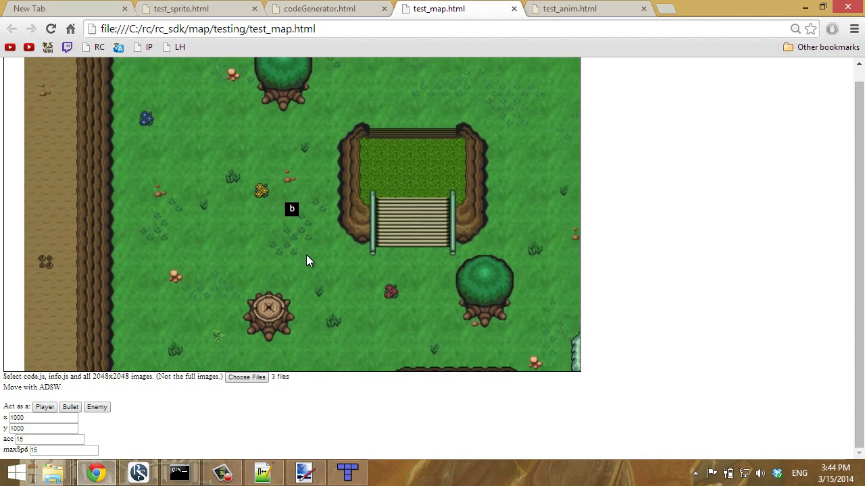
{"action": "key", "text": "d"}
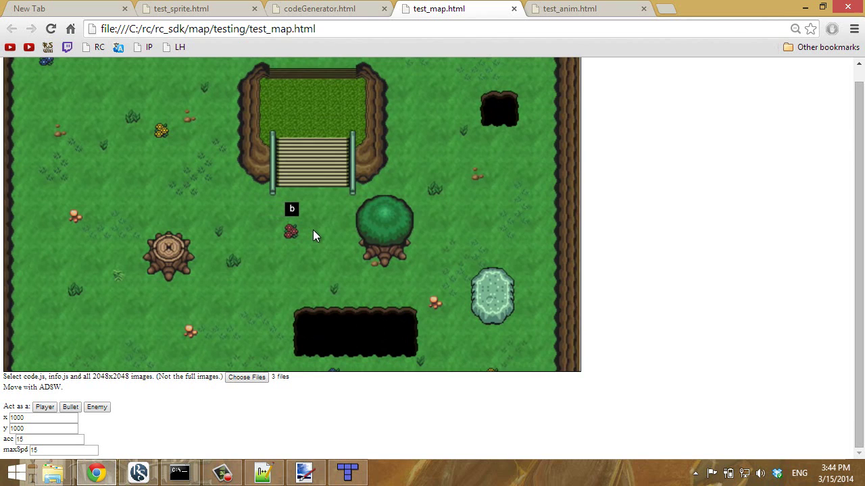
{"action": "key", "text": "s"}
{"action": "key", "text": "a"}
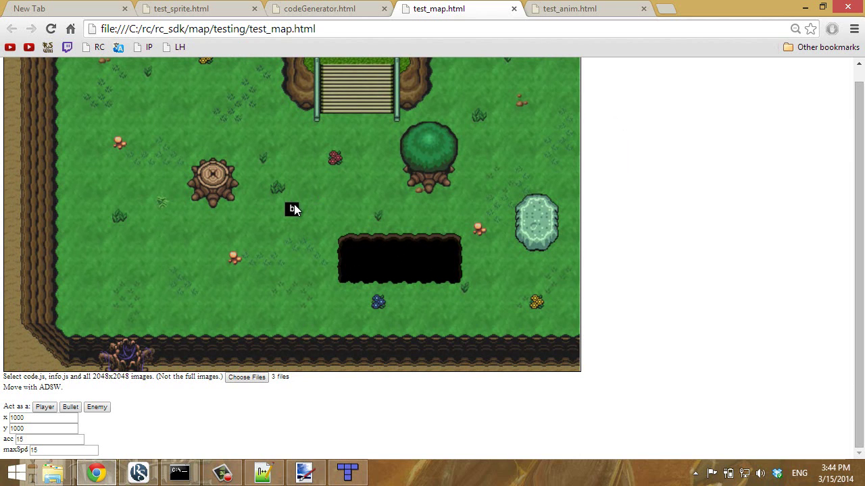
{"action": "key", "text": "w"}
{"action": "key", "text": "a"}
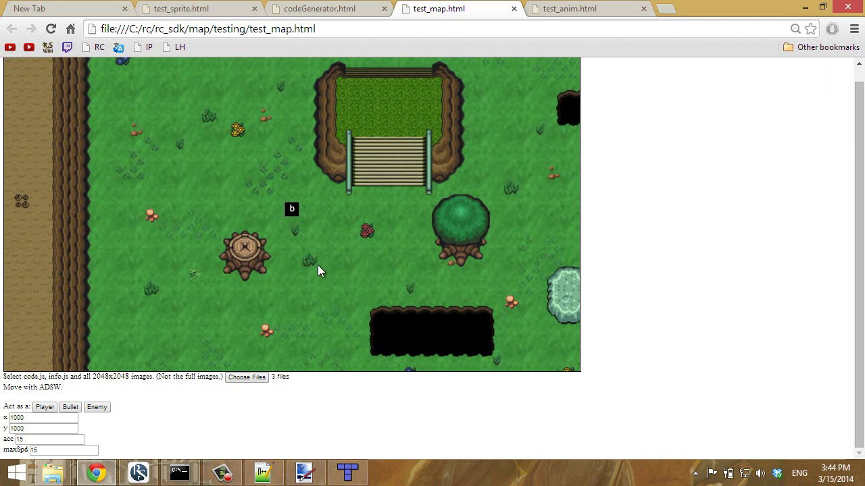
{"action": "key", "text": "w"}
{"action": "key", "text": "a"}
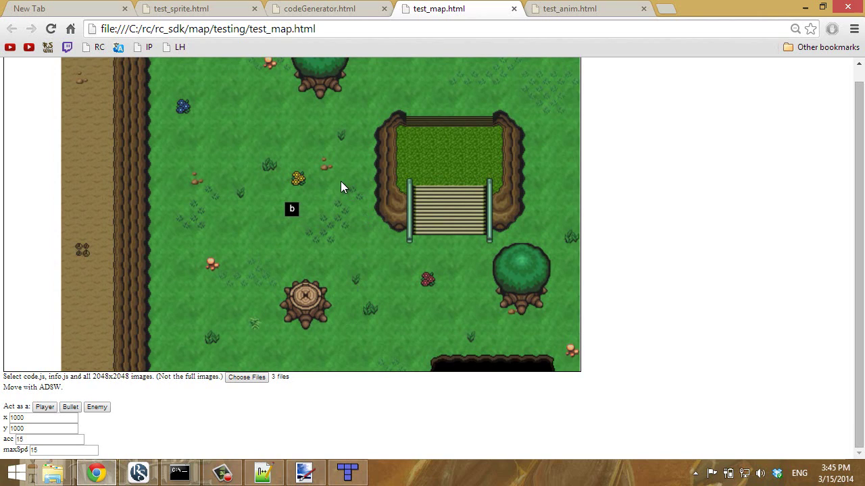
Step: Finish walking, then switch to Notepad++ and bring up Qtutorial.js via QquestId.js
{"action": "key", "text": "w"}
{"action": "key", "text": "a"}
{"action": "left_click", "coordinate": [263, 473]}
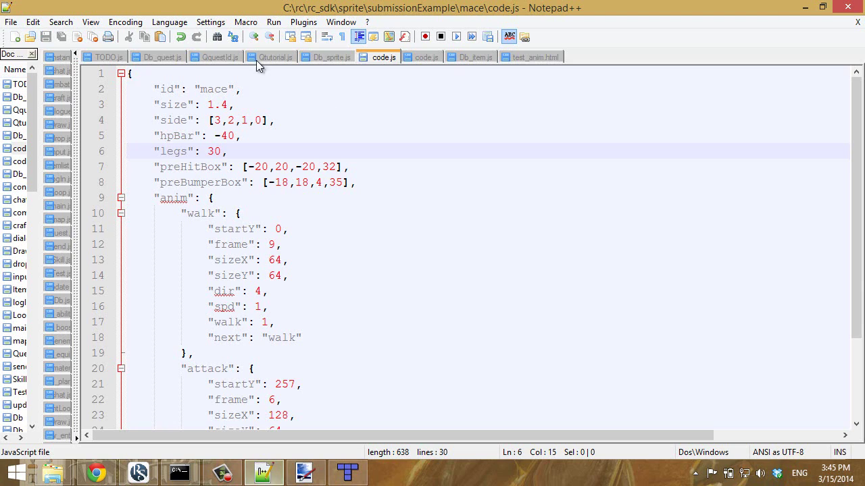
{"action": "left_click", "coordinate": [222, 57]}
{"action": "left_click", "coordinate": [276, 58]}
{"action": "scroll", "coordinate": [283, 176], "scroll_direction": "up", "scroll_amount": 8}
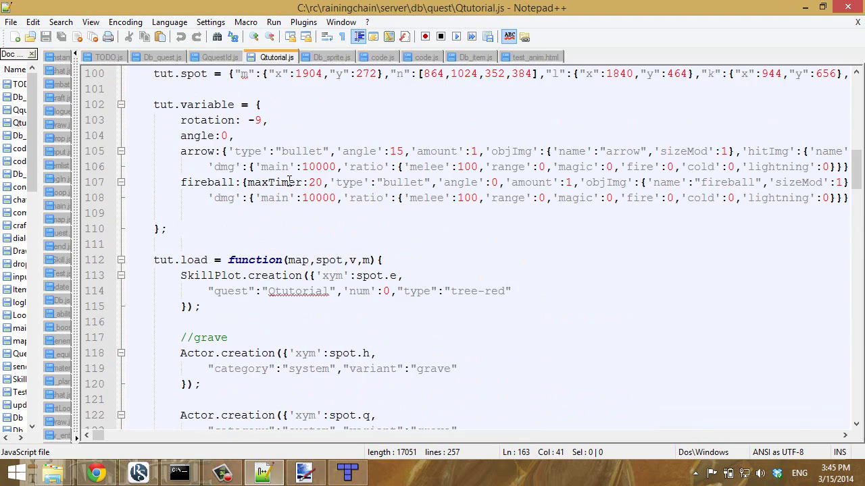
{"action": "scroll", "coordinate": [289, 181], "scroll_direction": "up", "scroll_amount": 20}
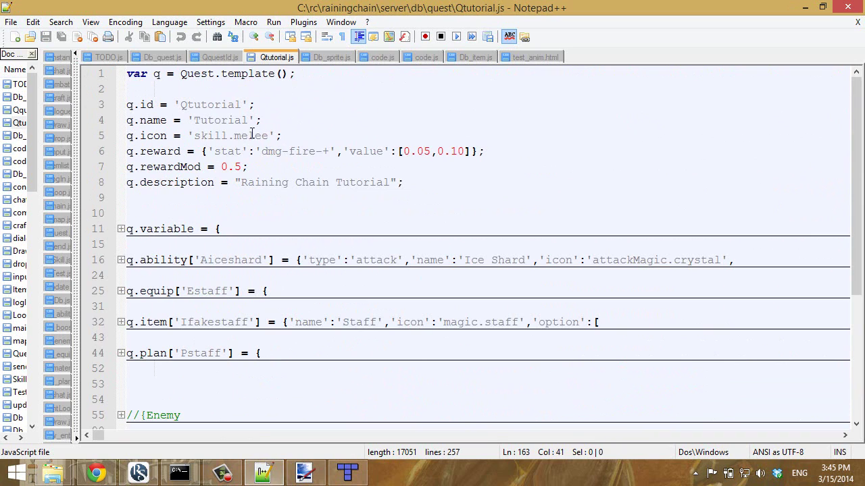
{"action": "scroll", "coordinate": [306, 194], "scroll_direction": "down", "scroll_amount": 2}
Step: Expand the q.variable block, select the beeDead variable, and fold it again
{"action": "left_click", "coordinate": [121, 136]}
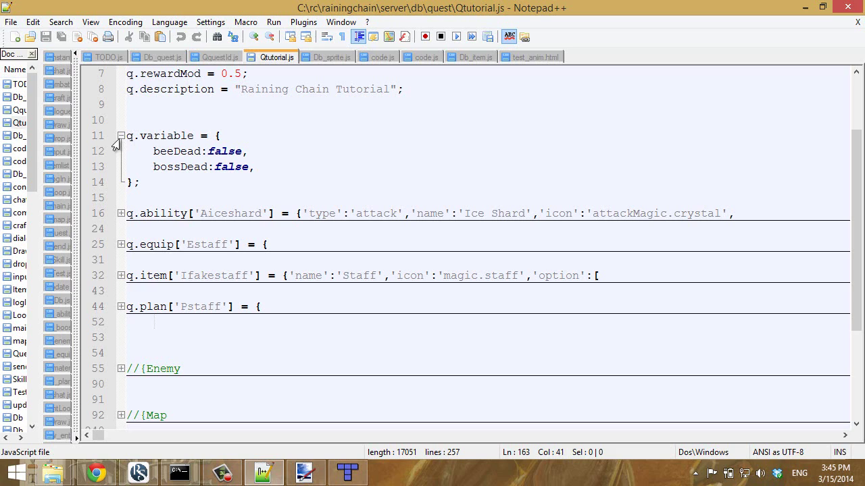
{"action": "left_click", "coordinate": [201, 167]}
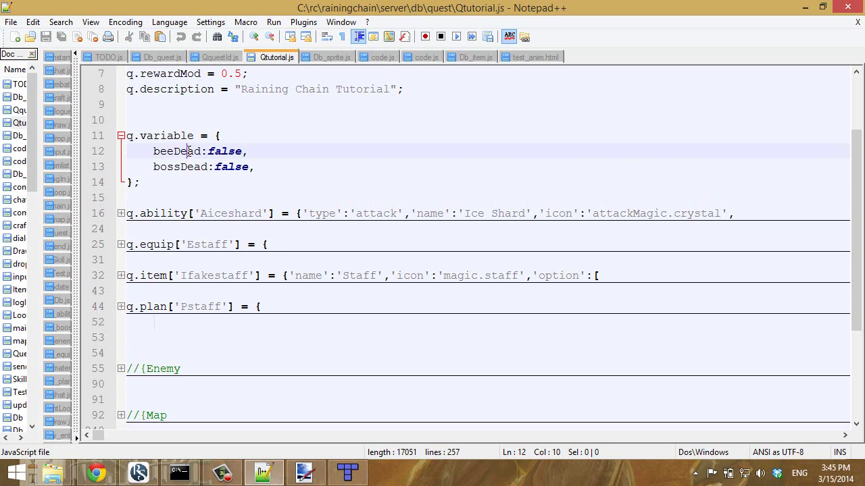
{"action": "double_click", "coordinate": [177, 151]}
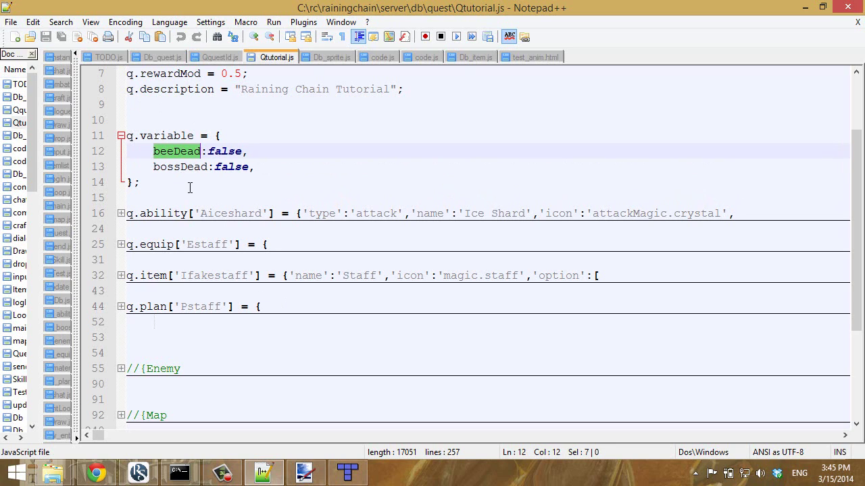
{"action": "left_click", "coordinate": [120, 136]}
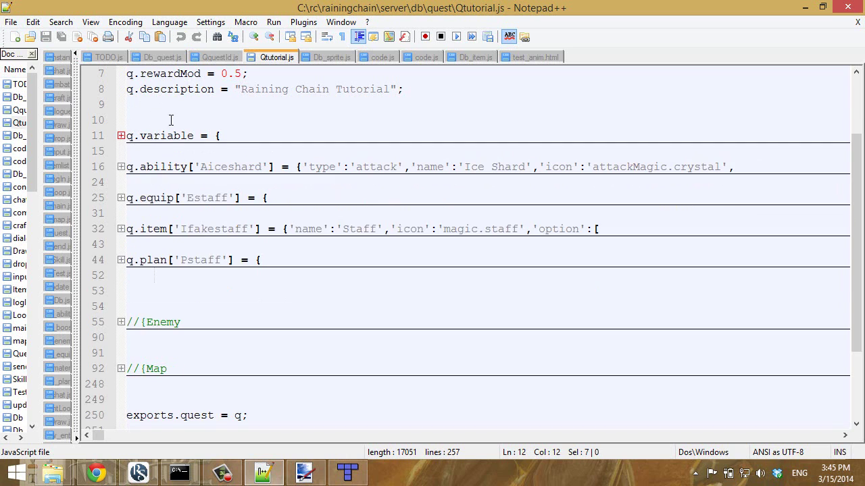
Step: Expand the Ifakestaff item block, highlight Ifakestaff, and collapse the block again
{"action": "scroll", "coordinate": [231, 164], "scroll_direction": "down", "scroll_amount": 2}
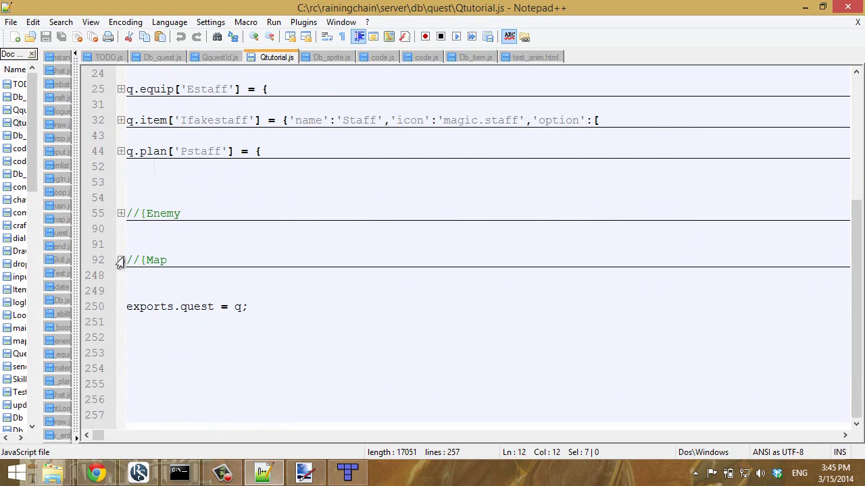
{"action": "scroll", "coordinate": [186, 250], "scroll_direction": "up", "scroll_amount": 5}
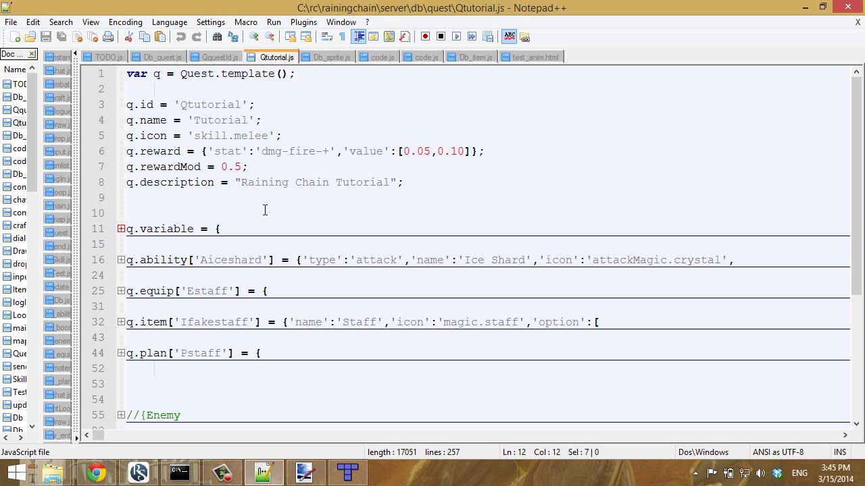
{"action": "scroll", "coordinate": [212, 204], "scroll_direction": "down", "scroll_amount": 1}
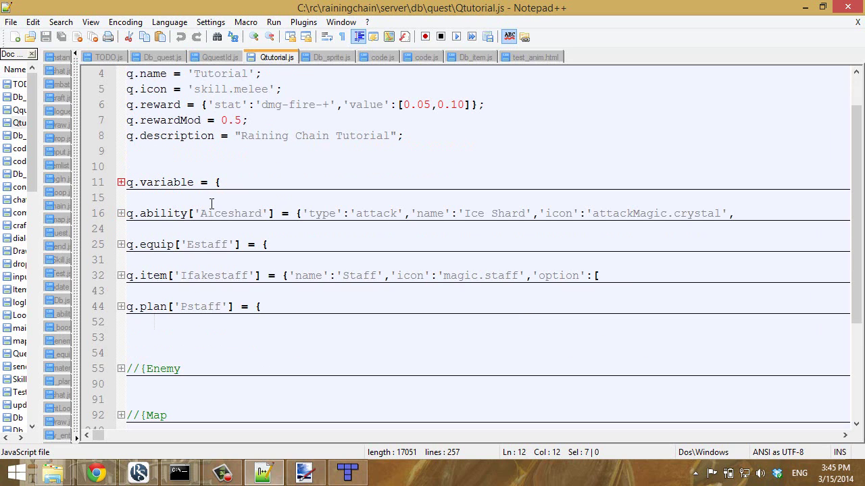
{"action": "left_click", "coordinate": [121, 275]}
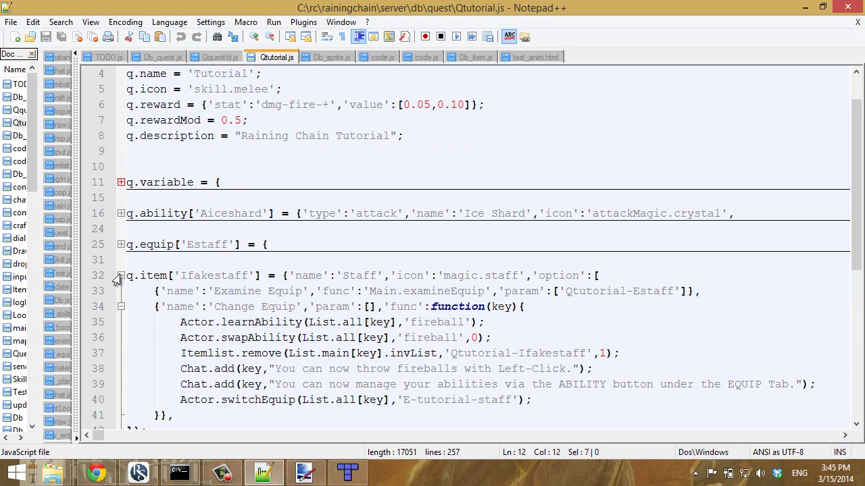
{"action": "double_click", "coordinate": [214, 276]}
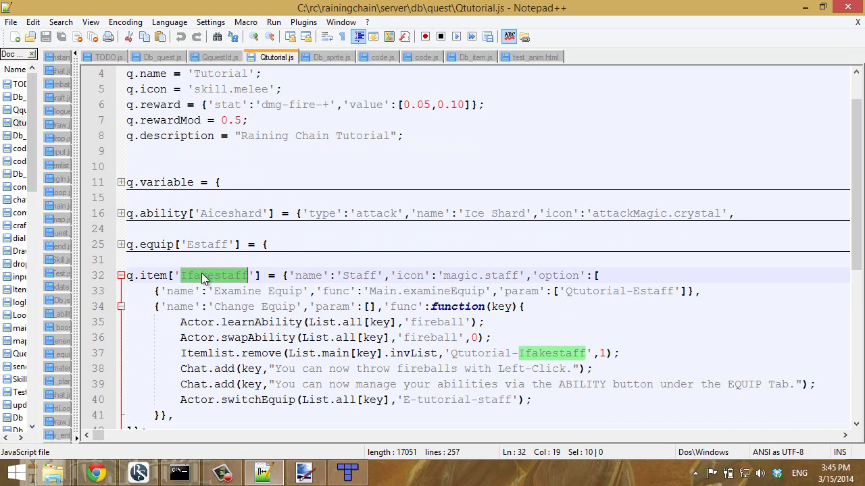
{"action": "left_click", "coordinate": [121, 276]}
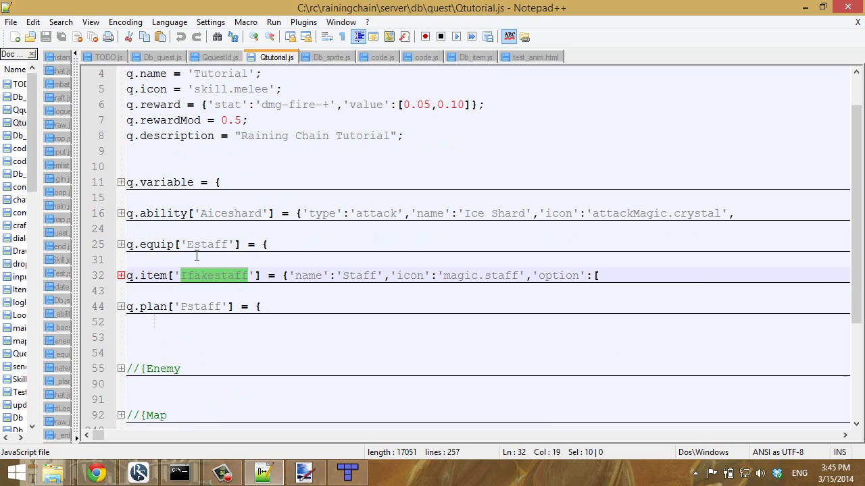
Step: Switch to Db_item.js and select the commented item template at its top
{"action": "left_click", "coordinate": [475, 58]}
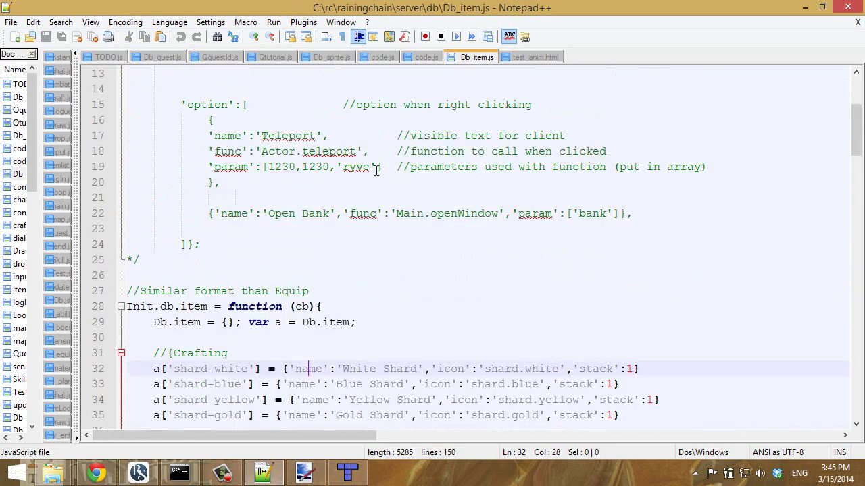
{"action": "scroll", "coordinate": [364, 177], "scroll_direction": "up", "scroll_amount": 2}
{"action": "scroll", "coordinate": [363, 177], "scroll_direction": "down", "scroll_amount": 6}
{"action": "scroll", "coordinate": [363, 177], "scroll_direction": "up", "scroll_amount": 7}
{"action": "scroll", "coordinate": [362, 177], "scroll_direction": "up", "scroll_amount": 1}
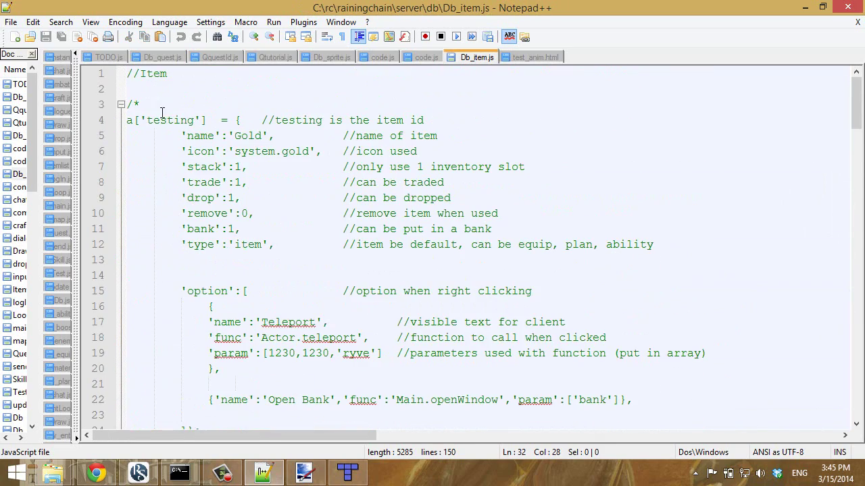
{"action": "left_click_drag", "start_coordinate": [162, 112], "coordinate": [139, 210]}
{"action": "scroll", "coordinate": [201, 192], "scroll_direction": "up", "scroll_amount": 4}
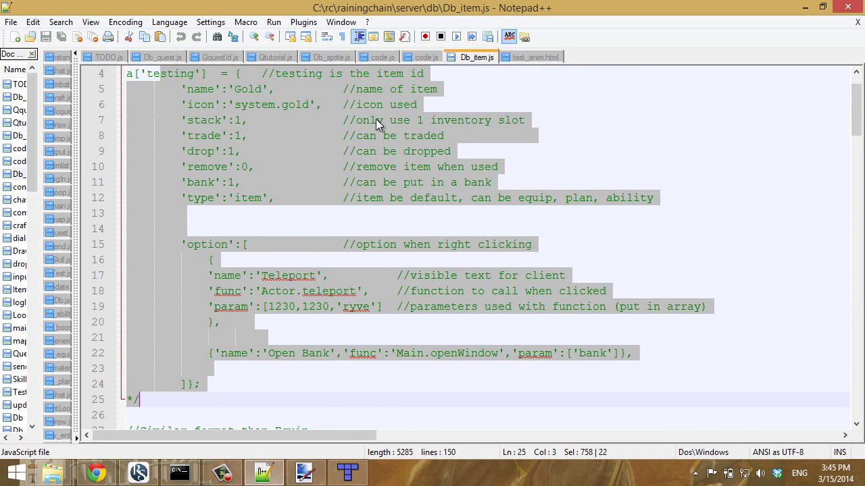
{"action": "scroll", "coordinate": [376, 121], "scroll_direction": "down", "scroll_amount": 7}
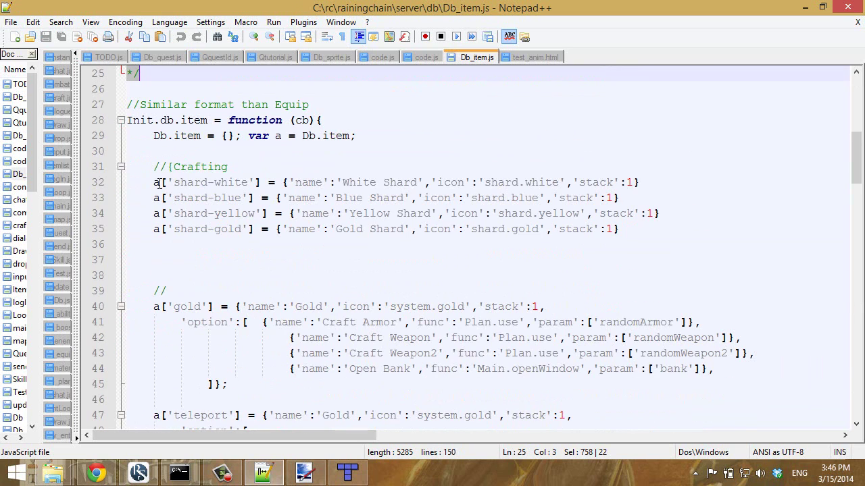
Step: Select the item definitions from line 32, then place the caret after the shards
{"action": "left_click", "coordinate": [154, 182]}
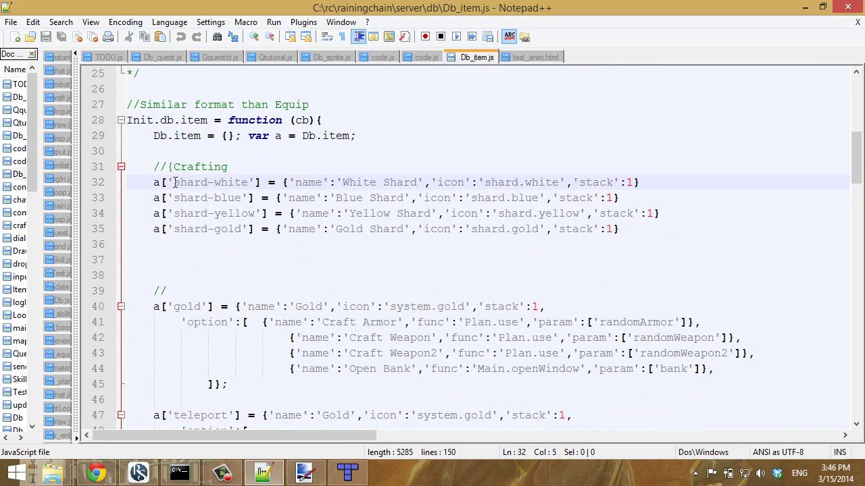
{"action": "scroll", "coordinate": [165, 172], "scroll_direction": "down", "scroll_amount": 2}
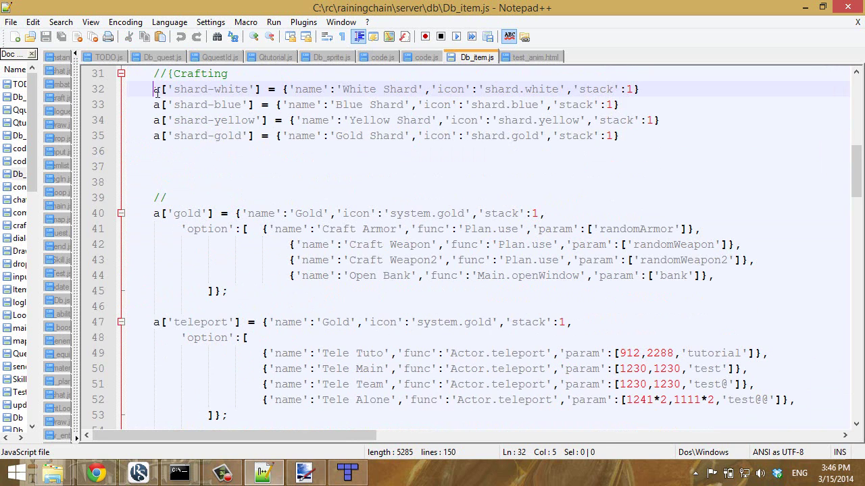
{"action": "left_click_drag", "start_coordinate": [155, 89], "coordinate": [223, 183]}
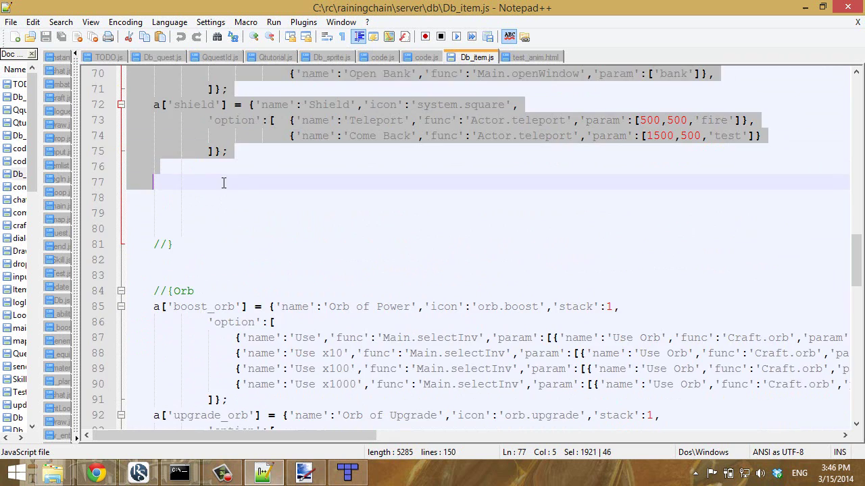
{"action": "scroll", "coordinate": [248, 184], "scroll_direction": "up", "scroll_amount": 9}
{"action": "left_click", "coordinate": [248, 184]}
{"action": "scroll", "coordinate": [250, 184], "scroll_direction": "up", "scroll_amount": 5}
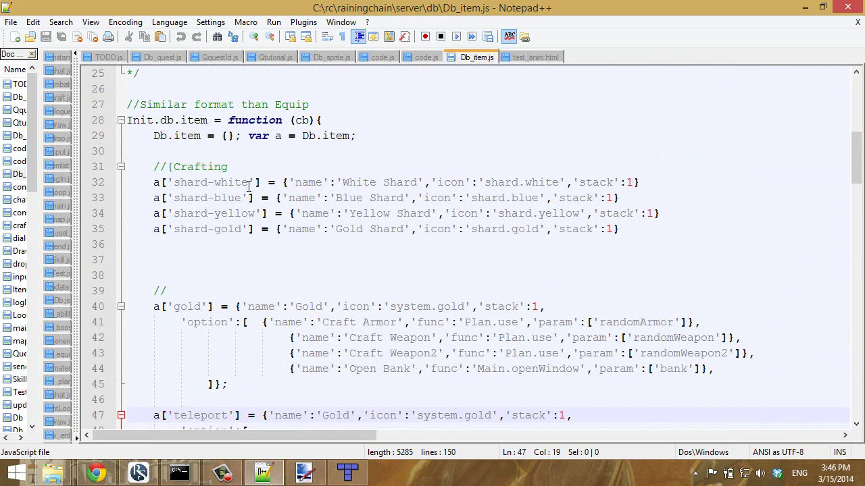
{"action": "left_click", "coordinate": [156, 246]}
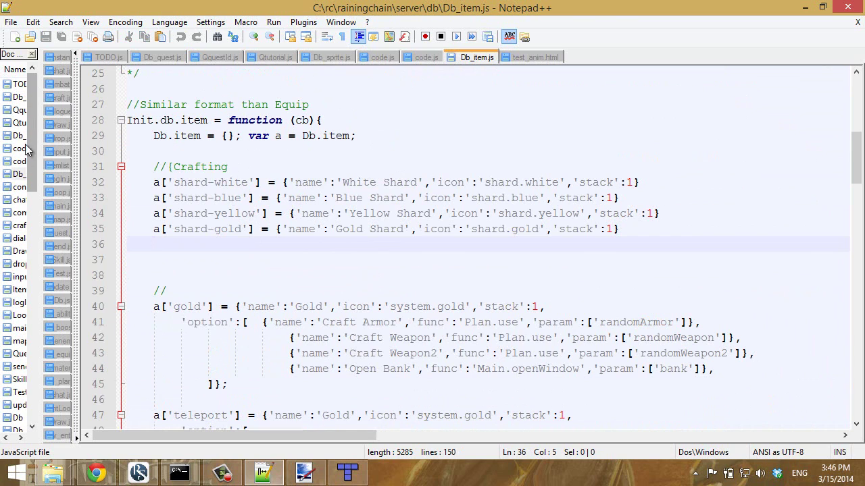
Step: Sort the Doc Switcher by name and open Db_enemy.js
{"action": "left_click", "coordinate": [17, 70]}
{"action": "scroll", "coordinate": [29, 170], "scroll_direction": "down", "scroll_amount": 5}
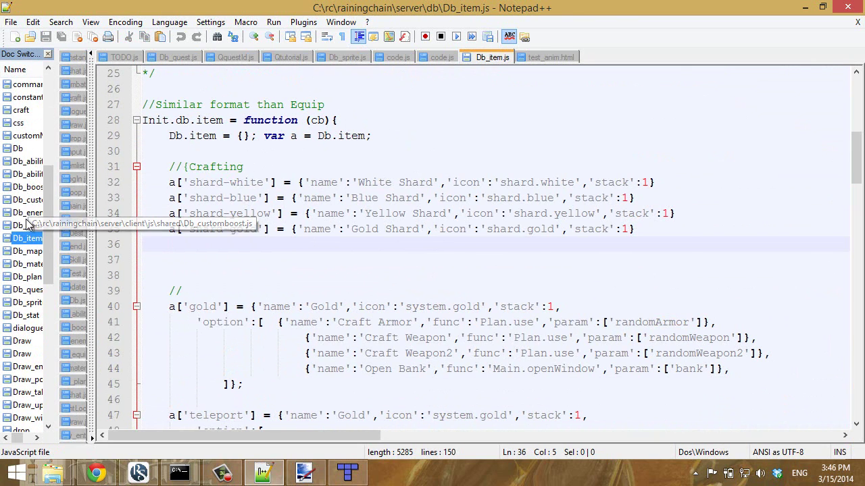
{"action": "left_click", "coordinate": [27, 212]}
{"action": "right_click", "coordinate": [27, 219]}
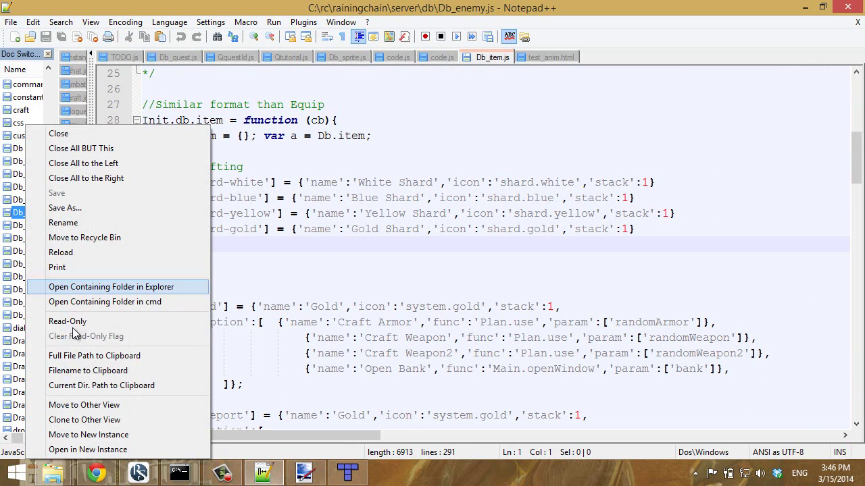
{"action": "key", "text": "Escape"}
Step: Fold all code in Db_enemy.js with Alt+0, then expand and scroll the enemy definitions
{"action": "key", "text": "alt+0"}
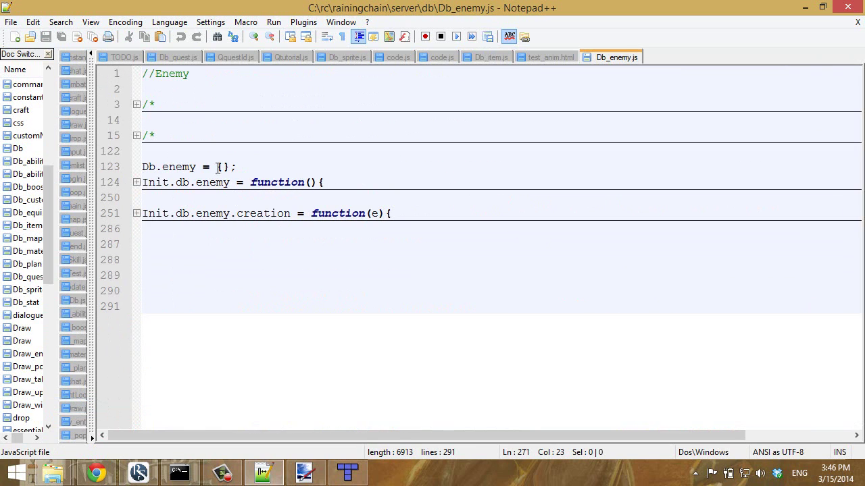
{"action": "left_click", "coordinate": [138, 184]}
{"action": "scroll", "coordinate": [245, 157], "scroll_direction": "up", "scroll_amount": 2}
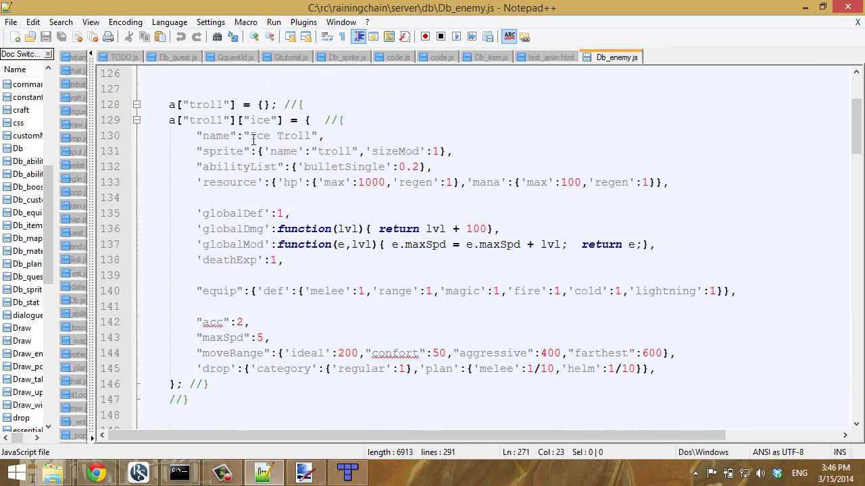
{"action": "scroll", "coordinate": [246, 160], "scroll_direction": "down", "scroll_amount": 12}
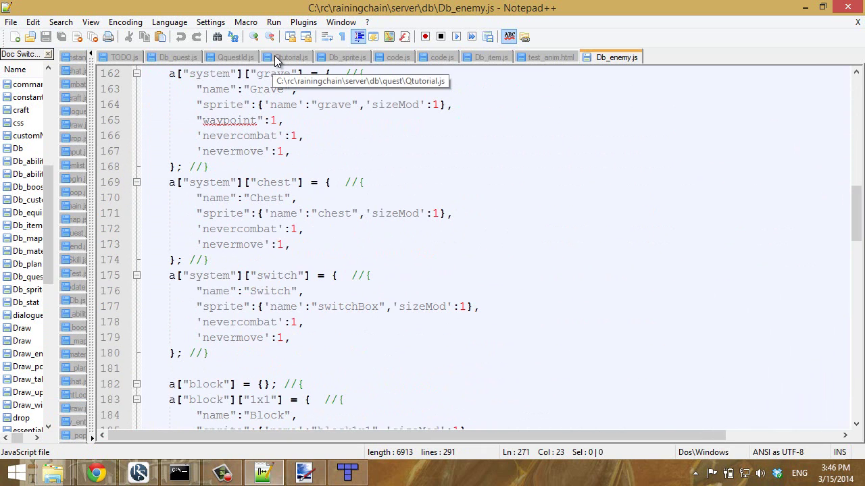
{"action": "left_click", "coordinate": [277, 59]}
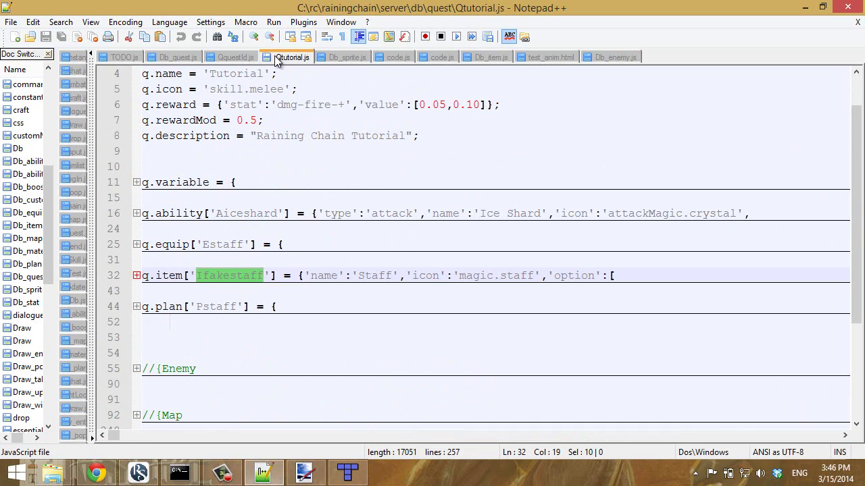
{"action": "left_click", "coordinate": [236, 193]}
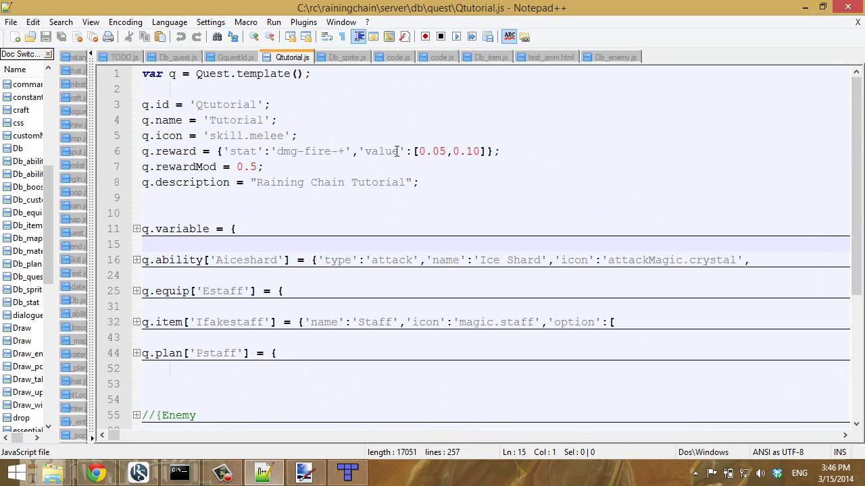
{"action": "left_click", "coordinate": [304, 206]}
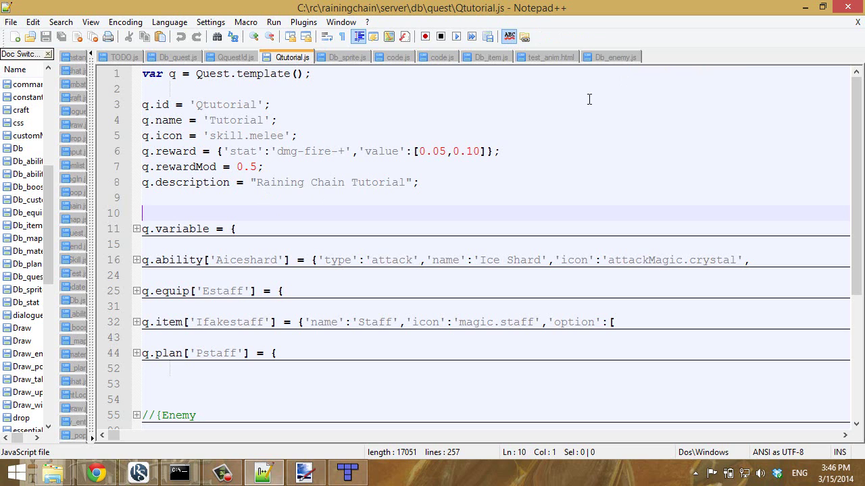
{"action": "left_click", "coordinate": [487, 57]}
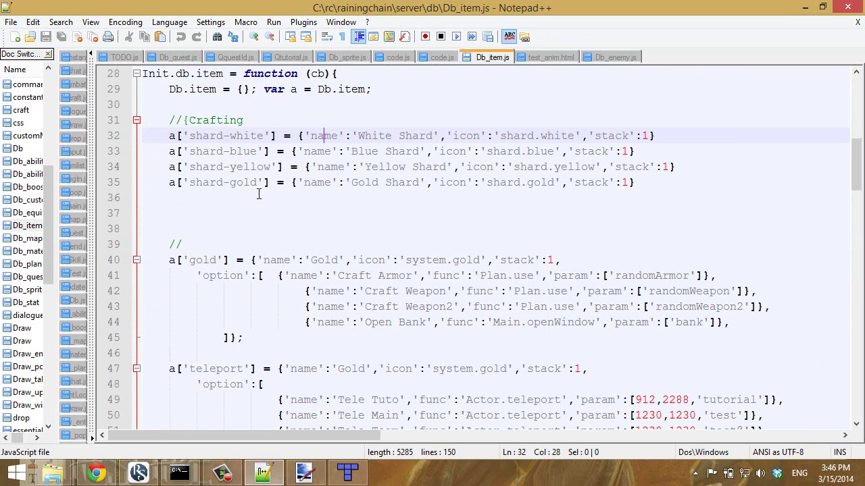
{"action": "left_click", "coordinate": [259, 196]}
{"action": "scroll", "coordinate": [277, 185], "scroll_direction": "down", "scroll_amount": 2}
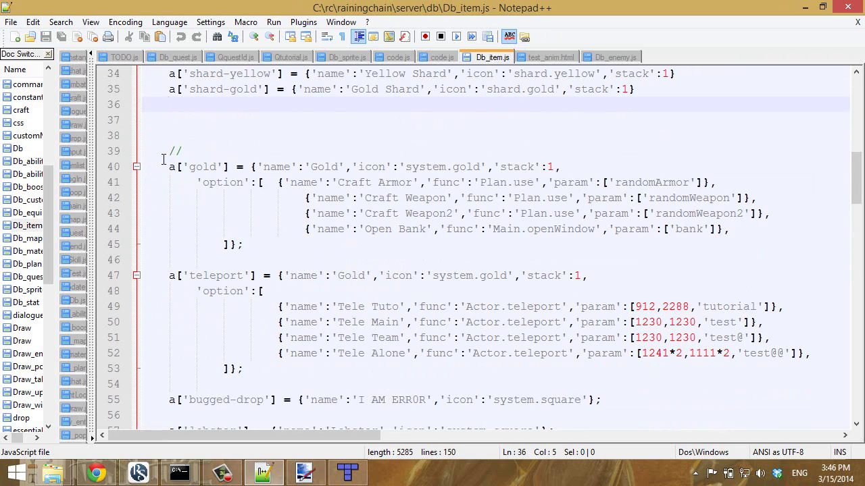
{"action": "left_click_drag", "start_coordinate": [166, 167], "coordinate": [270, 232]}
{"action": "left_click", "coordinate": [272, 245]}
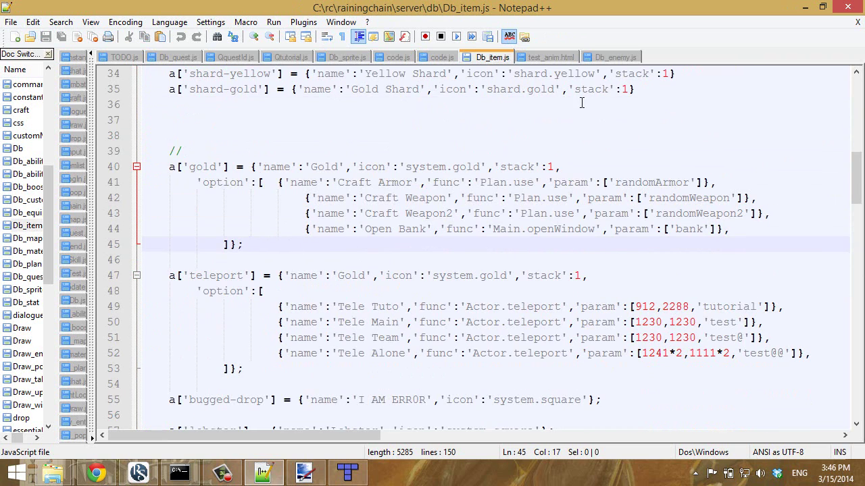
{"action": "left_click", "coordinate": [279, 57]}
{"action": "scroll", "coordinate": [253, 233], "scroll_direction": "down", "scroll_amount": 2}
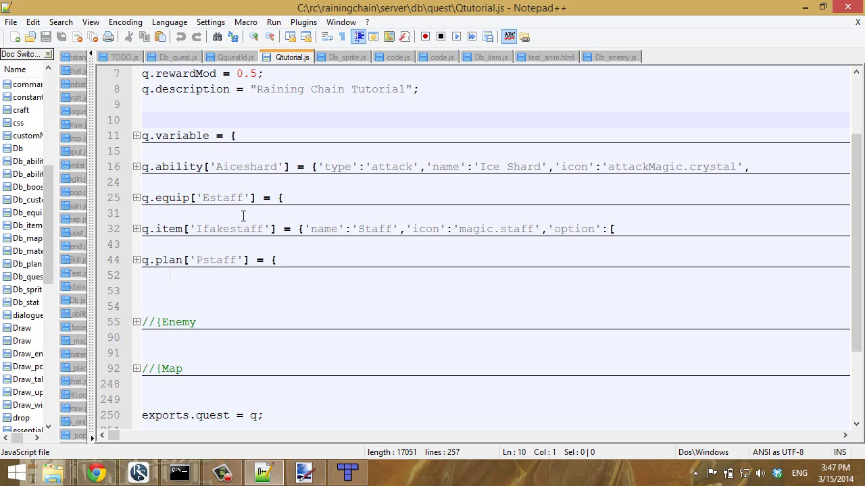
{"action": "scroll", "coordinate": [242, 215], "scroll_direction": "up", "scroll_amount": 2}
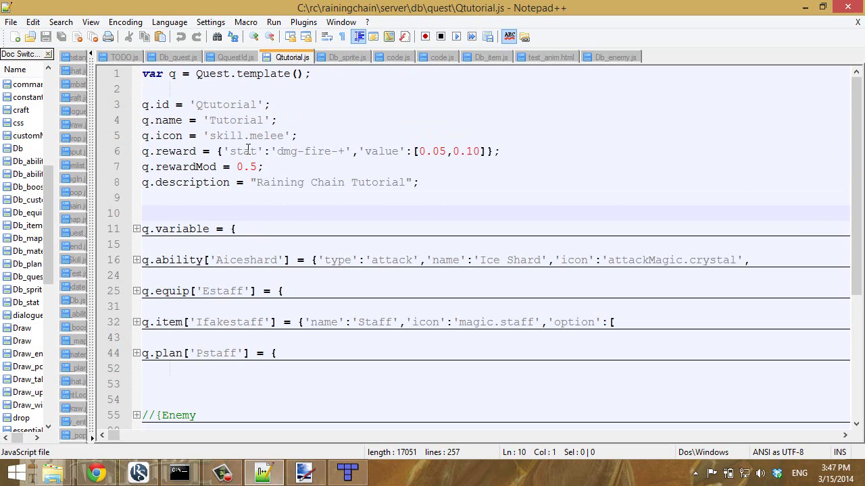
{"action": "scroll", "coordinate": [248, 150], "scroll_direction": "down", "scroll_amount": 5}
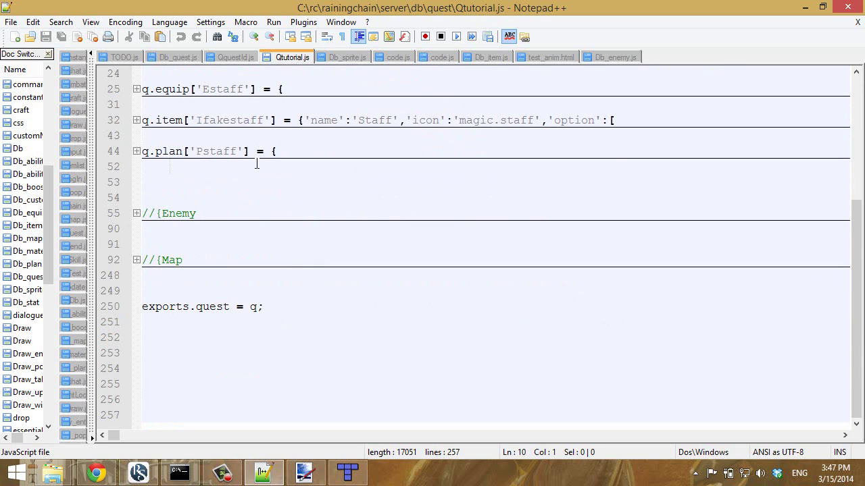
{"action": "scroll", "coordinate": [257, 182], "scroll_direction": "up", "scroll_amount": 5}
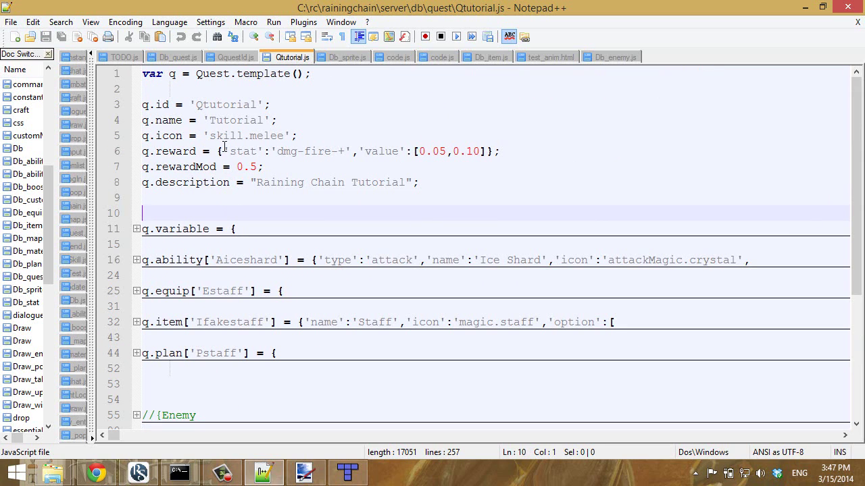
{"action": "scroll", "coordinate": [225, 148], "scroll_direction": "down", "scroll_amount": 5}
{"action": "scroll", "coordinate": [223, 158], "scroll_direction": "up", "scroll_amount": 5}
{"action": "scroll", "coordinate": [269, 173], "scroll_direction": "down", "scroll_amount": 4}
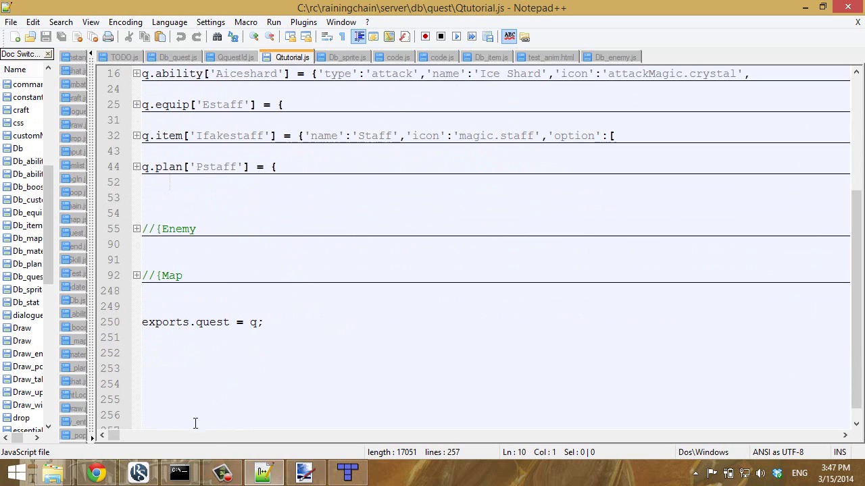
{"action": "mouse_move", "coordinate": [346, 472]}
{"action": "scroll", "coordinate": [319, 260], "scroll_direction": "up", "scroll_amount": 4}
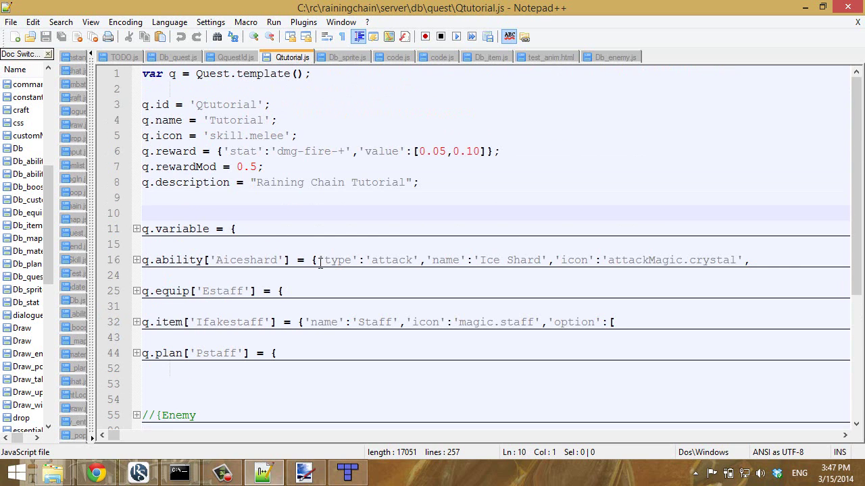